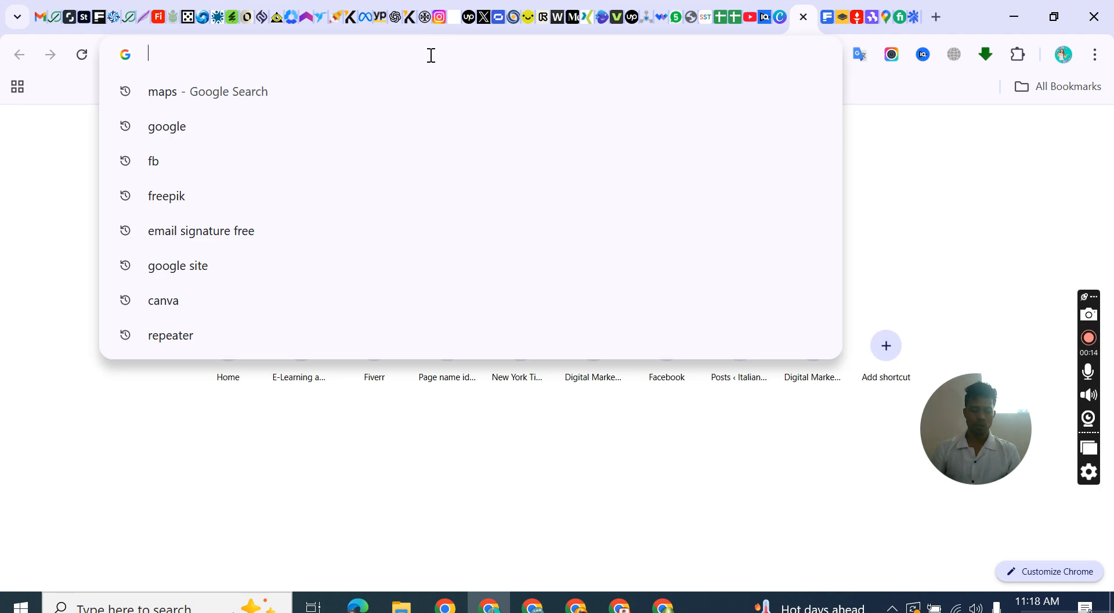
- Search Google for "website logo size"
type("website")
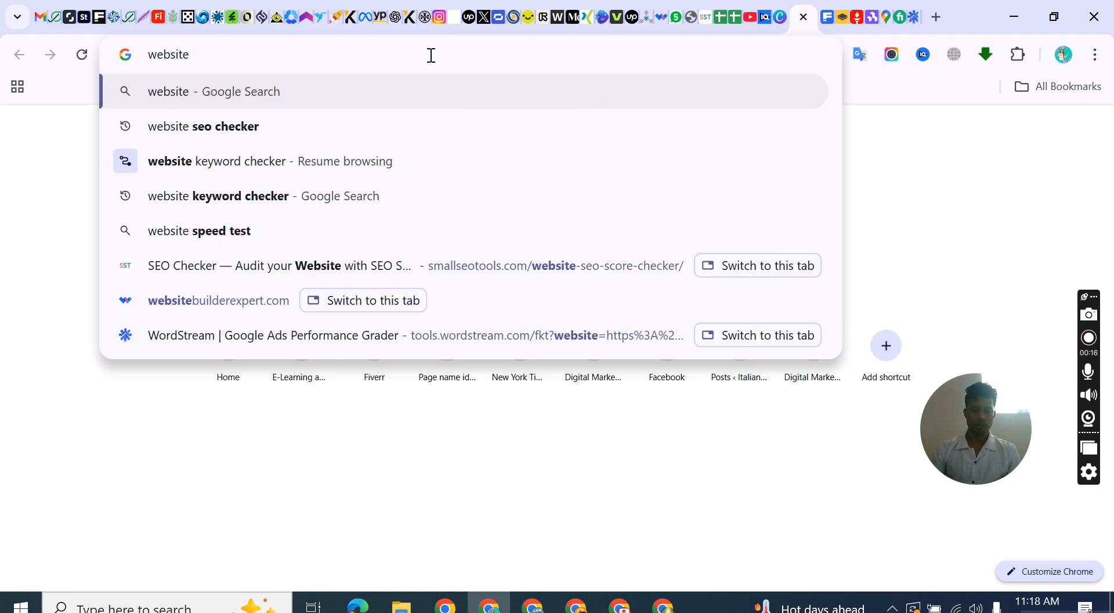
type(" logo si")
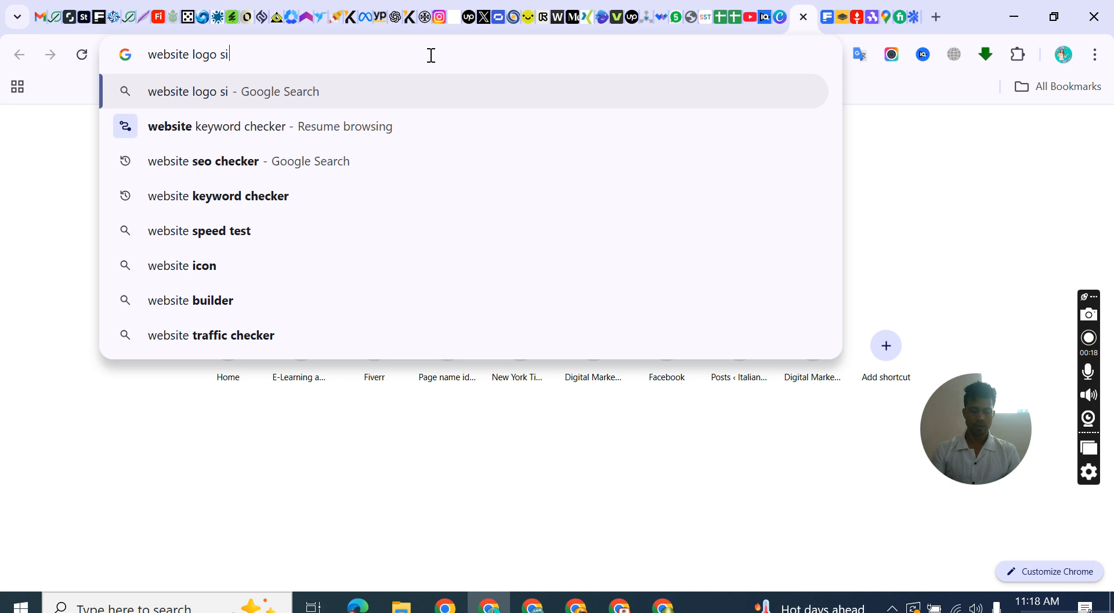
type("ze")
key("Return")
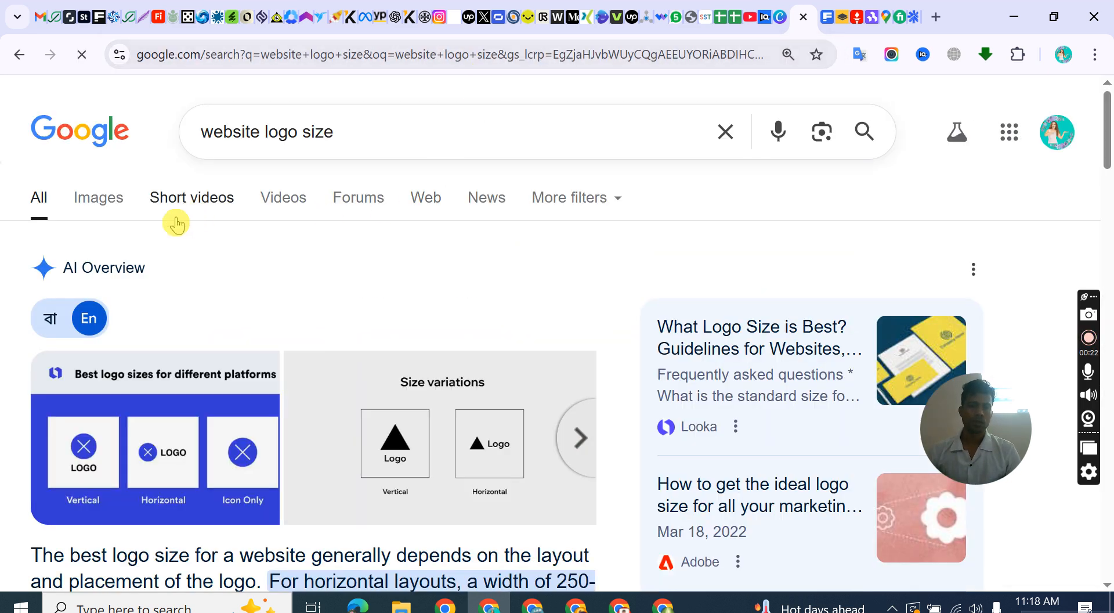
- Read the AI Overview's recommended logo dimensions for horizontal and vertical website layouts
scroll(199, 276, "down", 6)
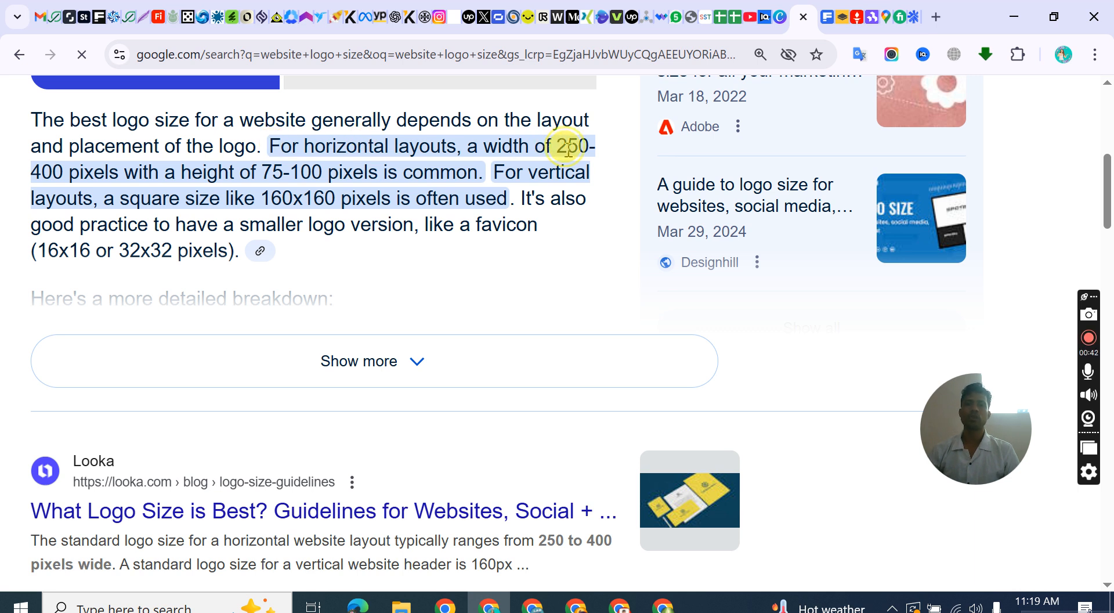
left_click_drag(560, 145, 106, 146)
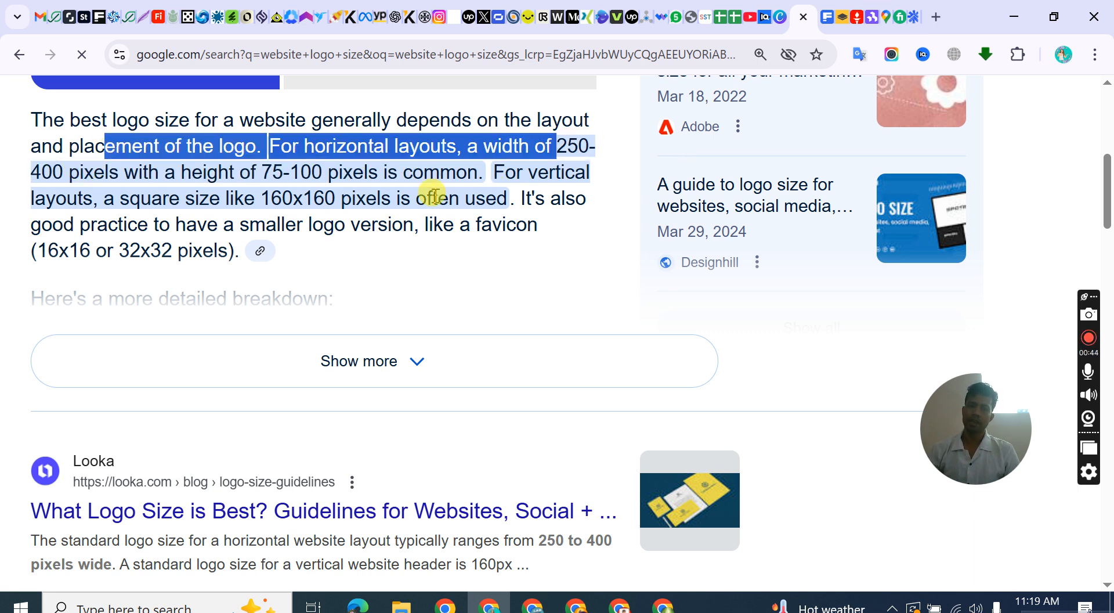
left_click(614, 225)
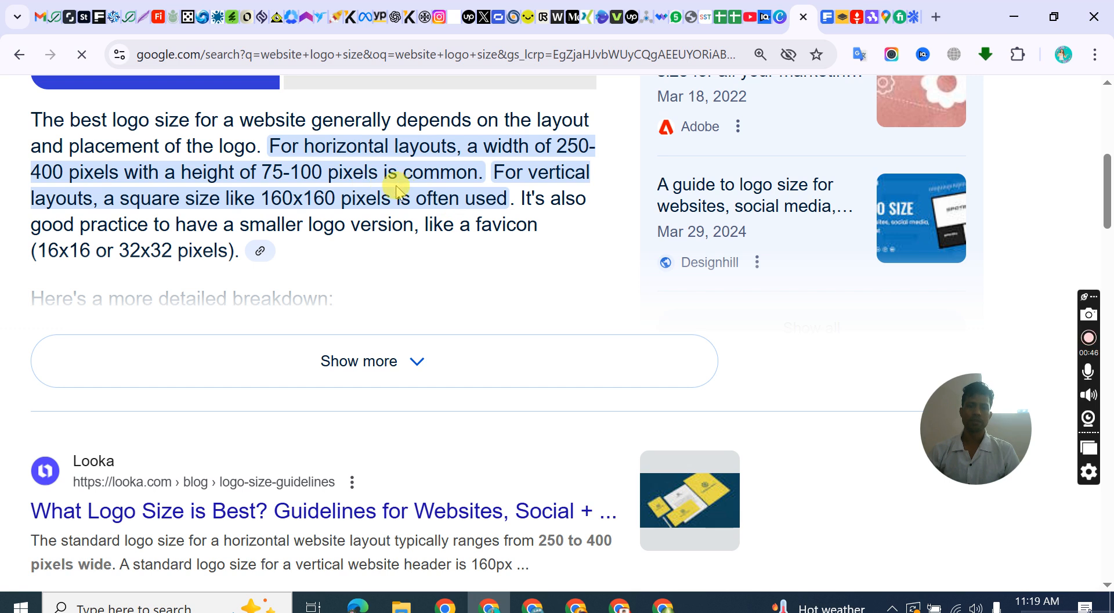
scroll(308, 196, "down", 2)
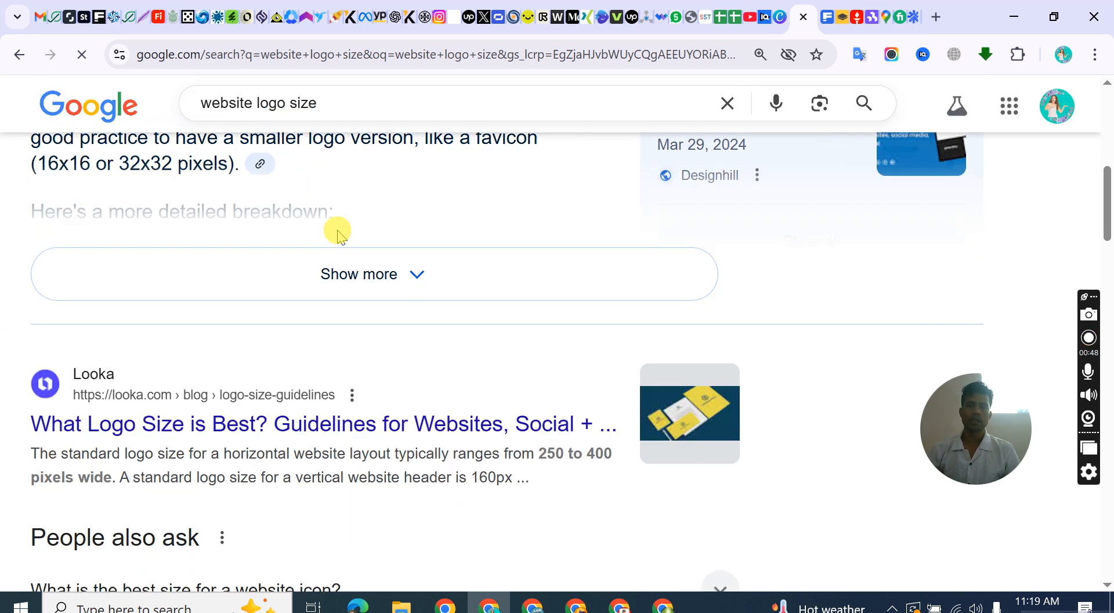
scroll(351, 268, "up", 5)
scroll(348, 258, "down", 5)
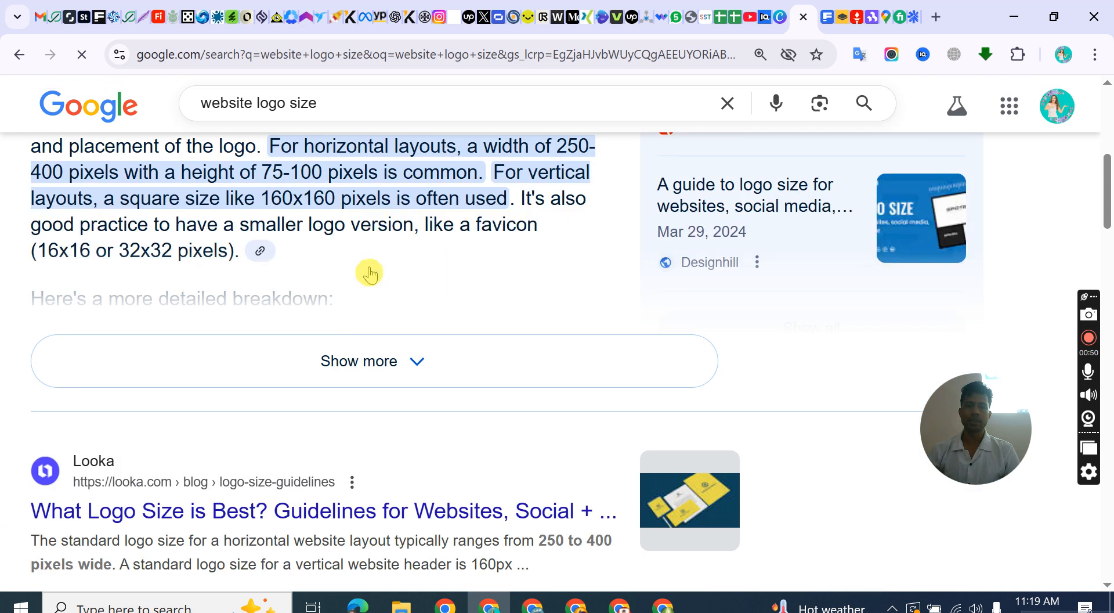
scroll(528, 191, "up", 2)
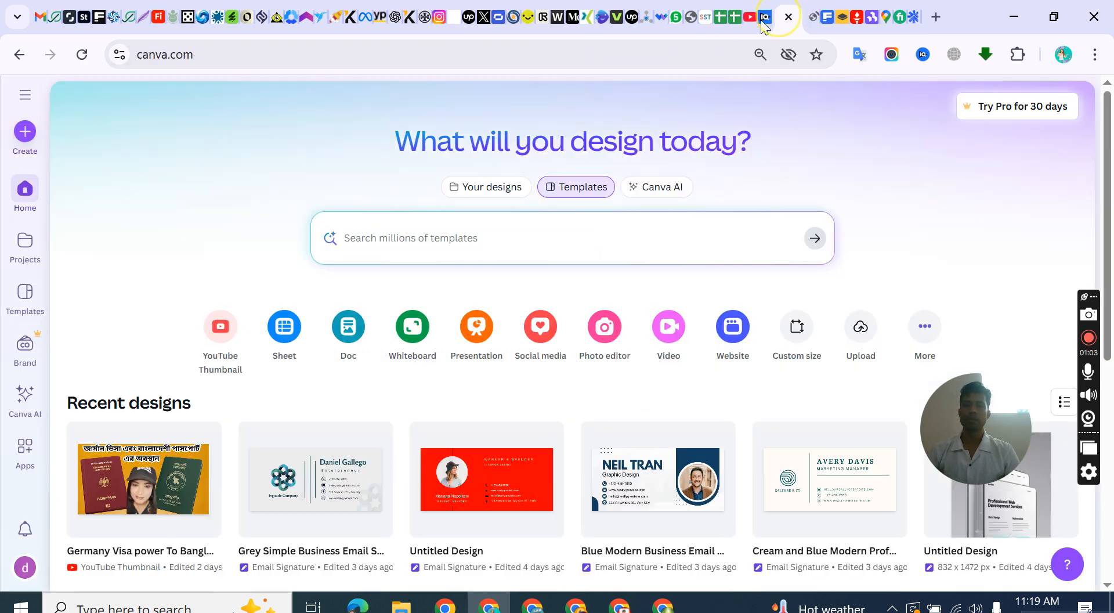
- Switch to the Canva home page and enlarge its browser zoom
left_click(779, 17)
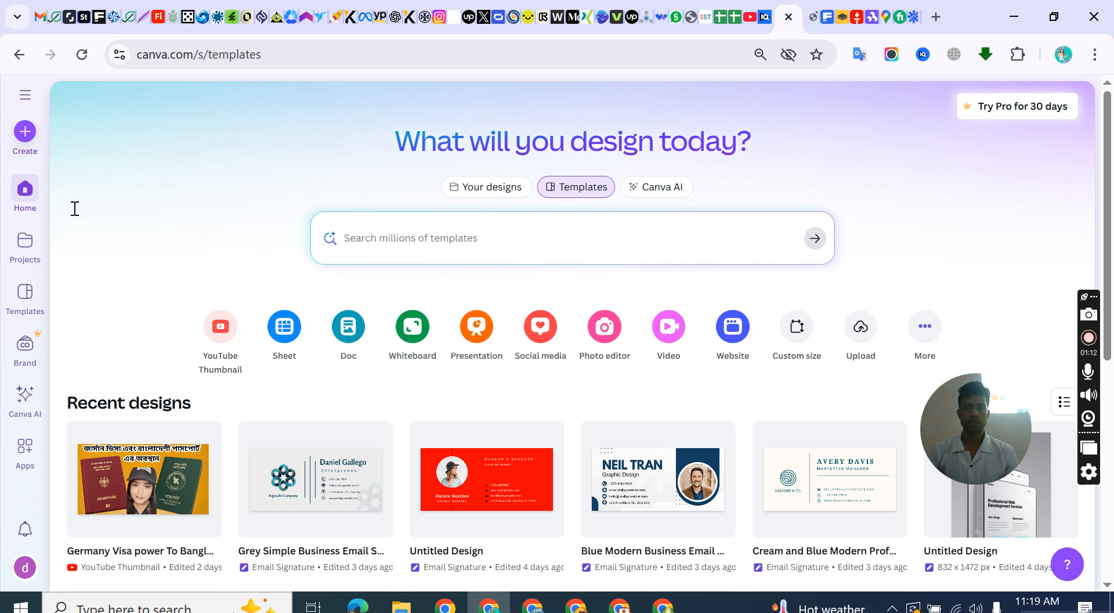
key("ctrl+plus")
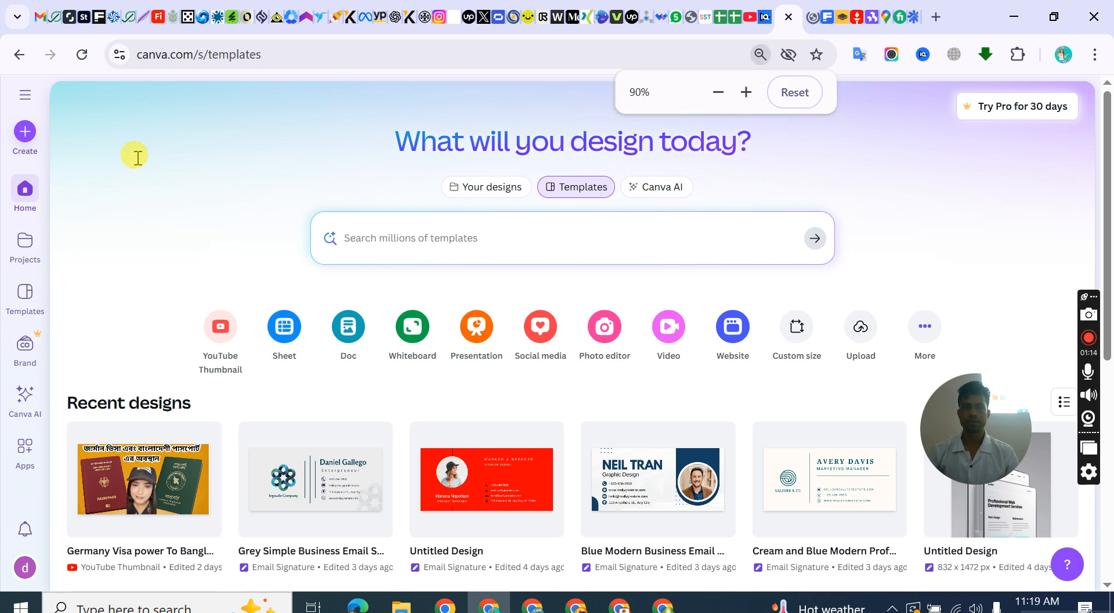
key("ctrl+plus")
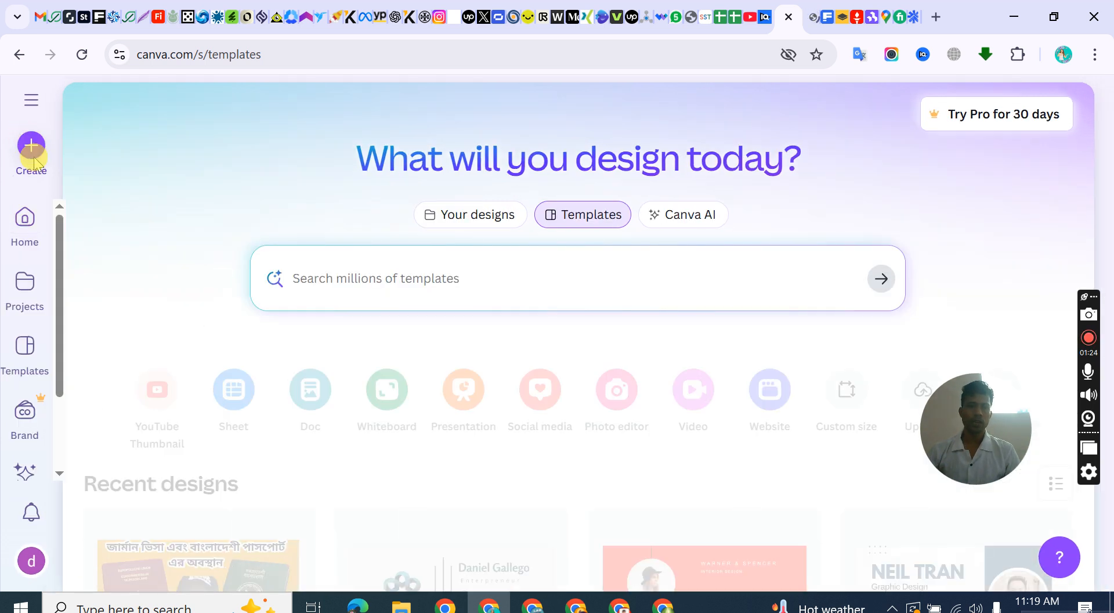
- Create a new custom-size design 250 px wide and 400 px high
left_click(30, 145)
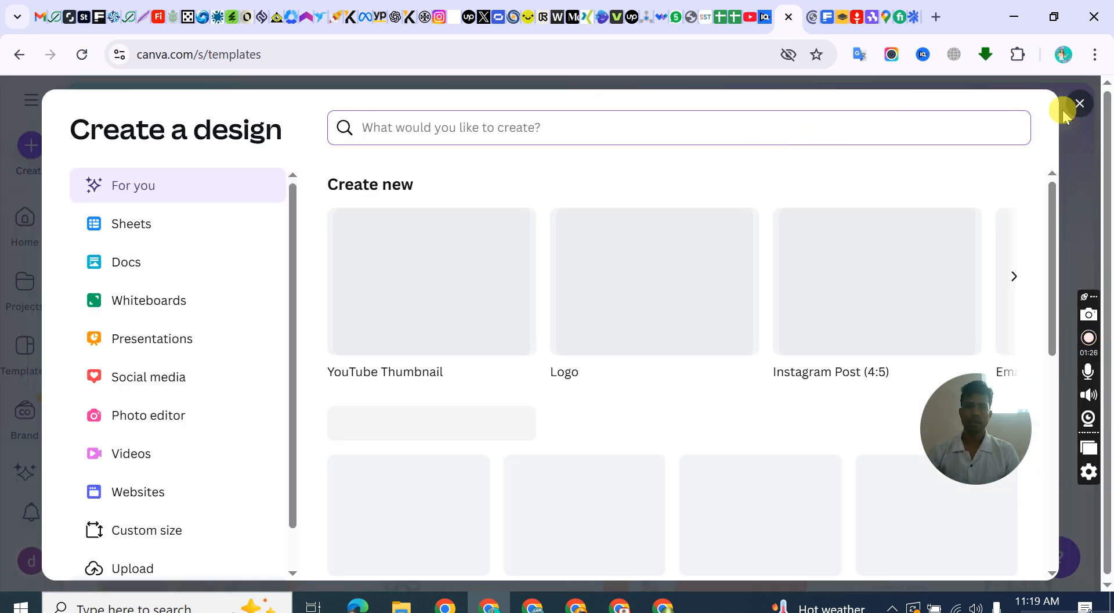
left_click(1080, 103)
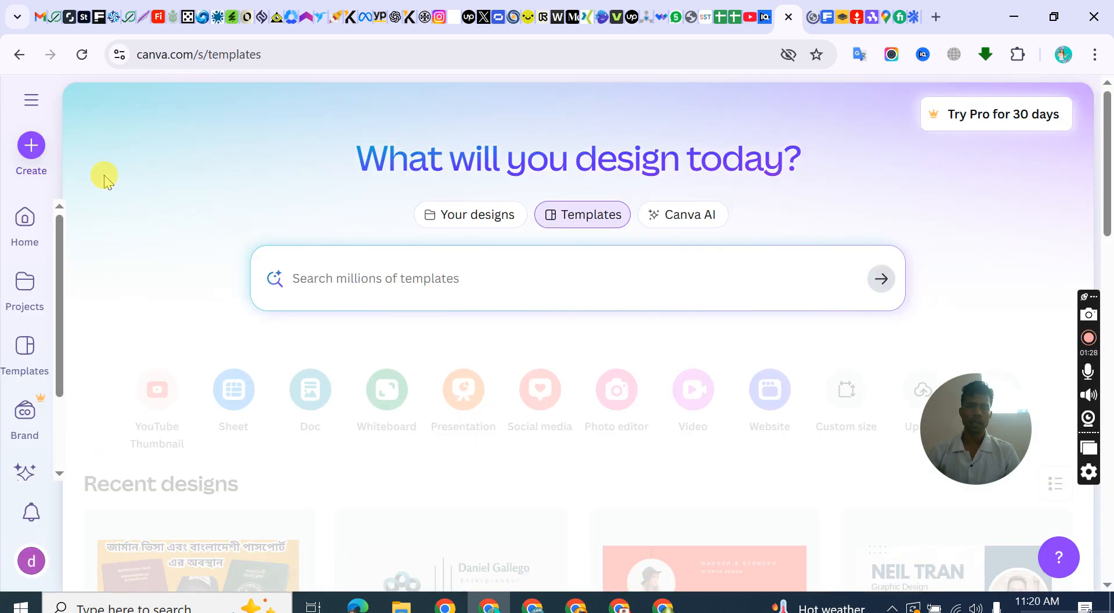
left_click(32, 150)
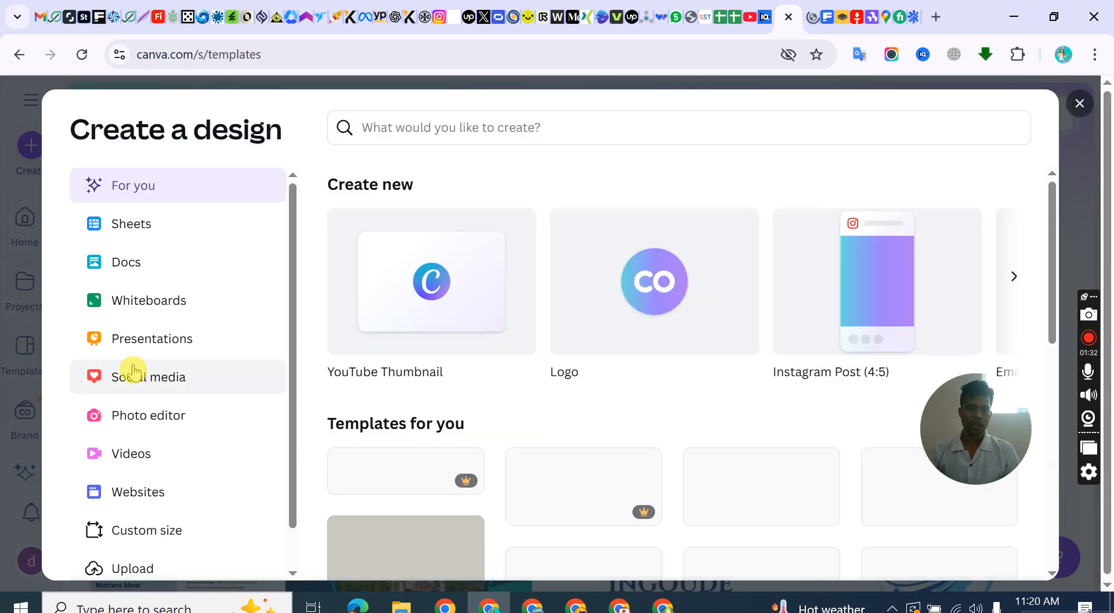
scroll(139, 418, "down", 1)
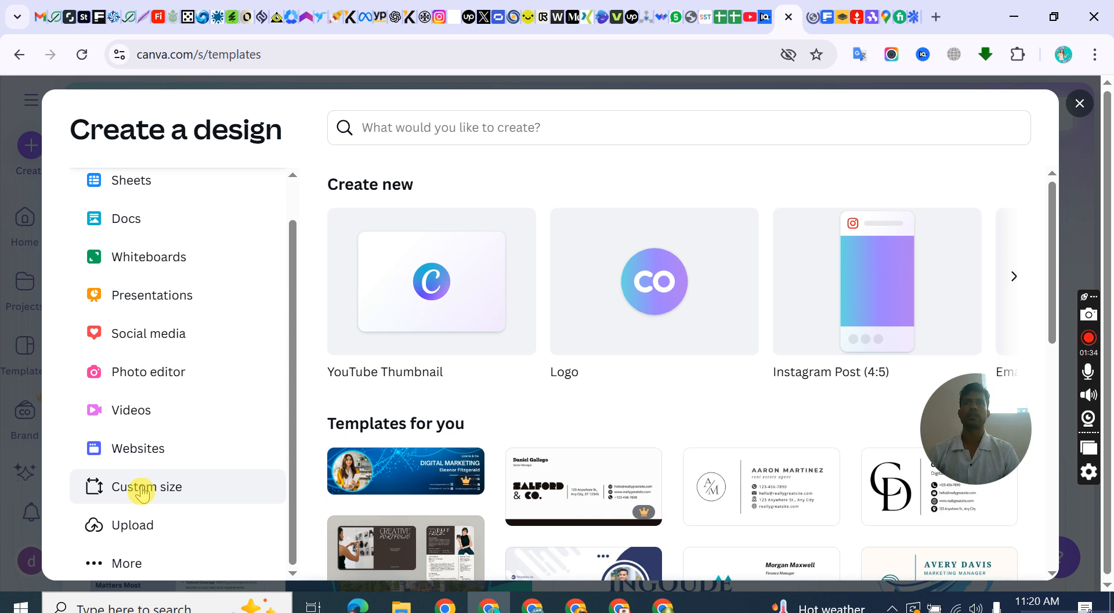
left_click(150, 489)
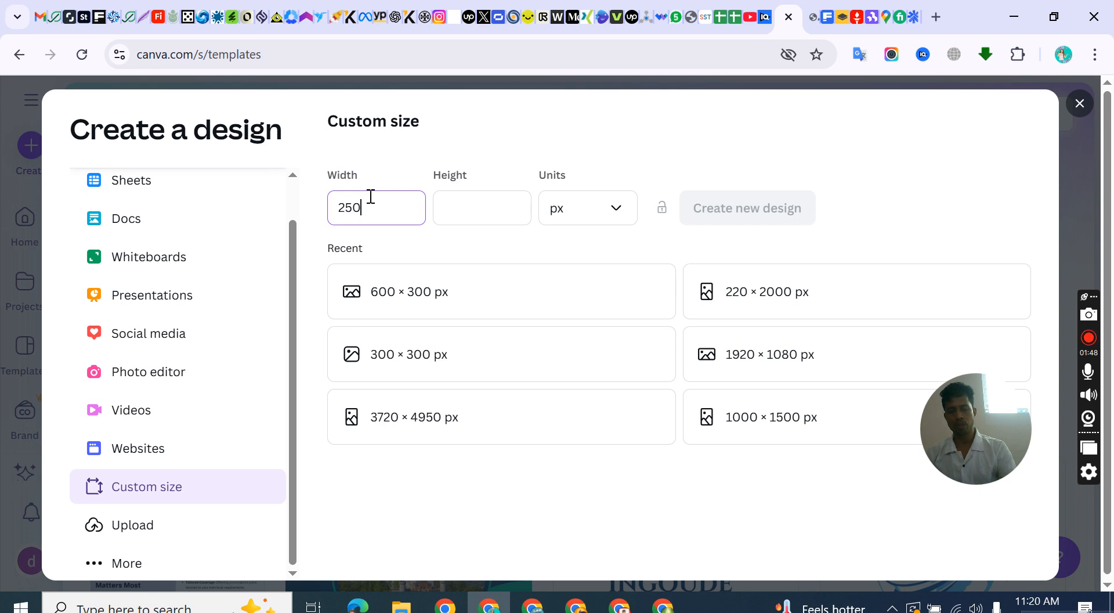
left_click(465, 223)
left_click(487, 201)
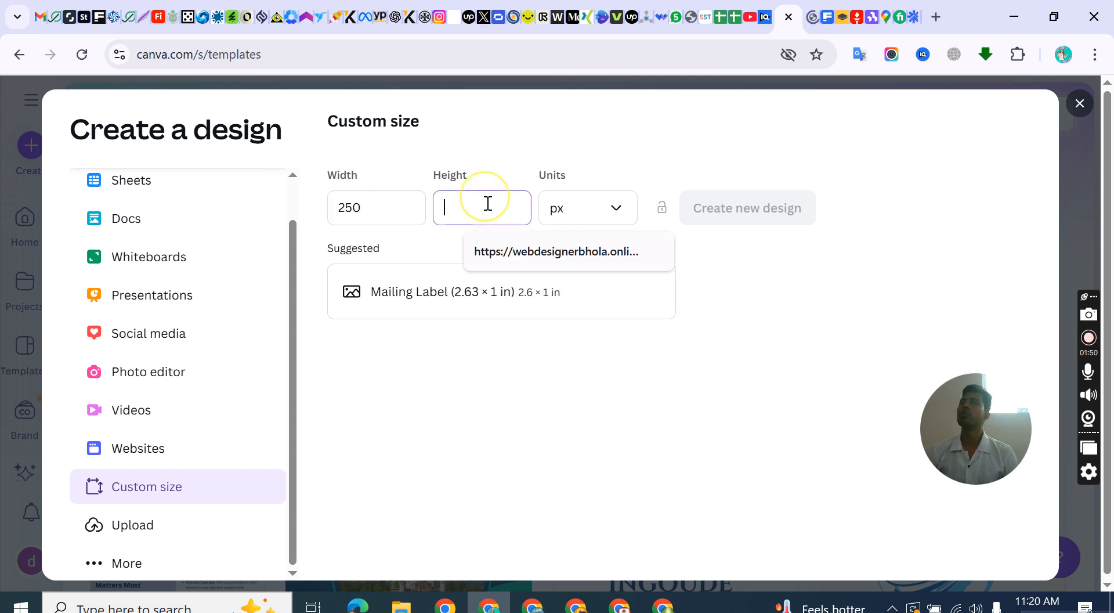
type("400")
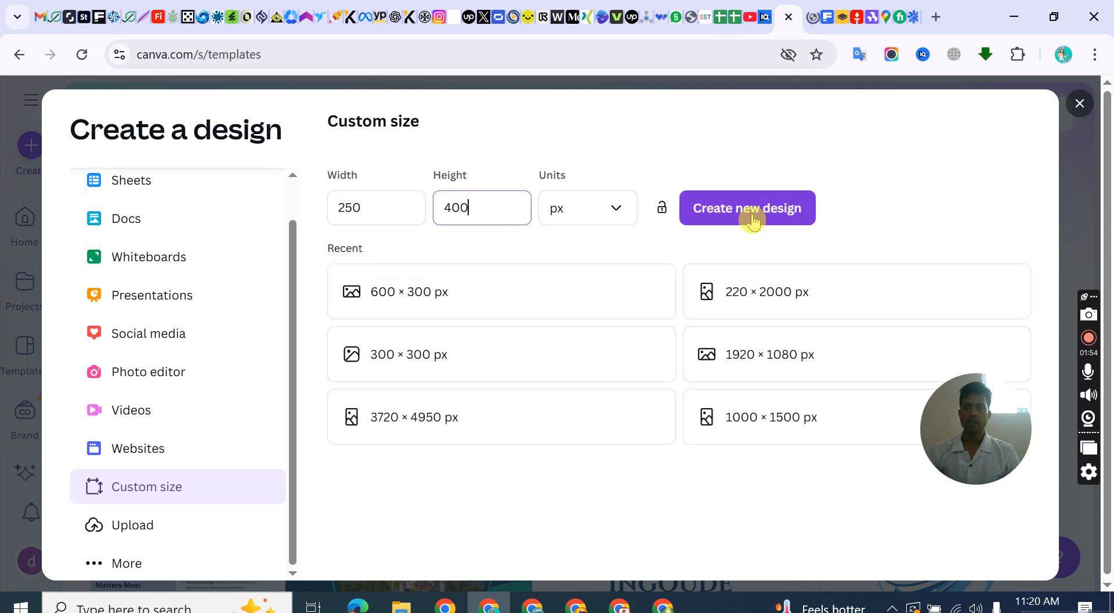
left_click(752, 218)
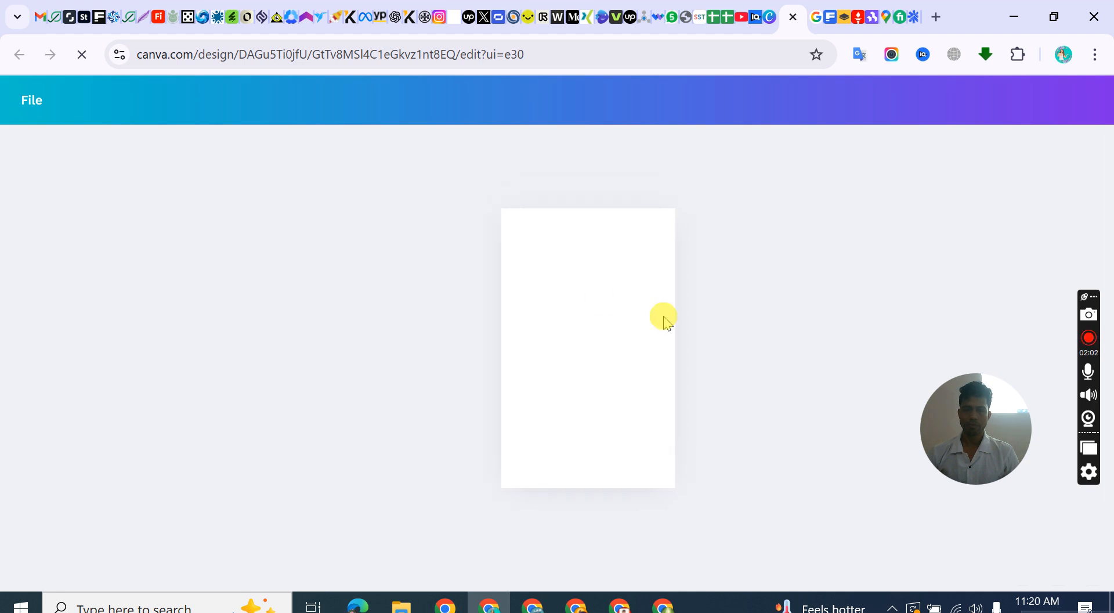
left_click(616, 317)
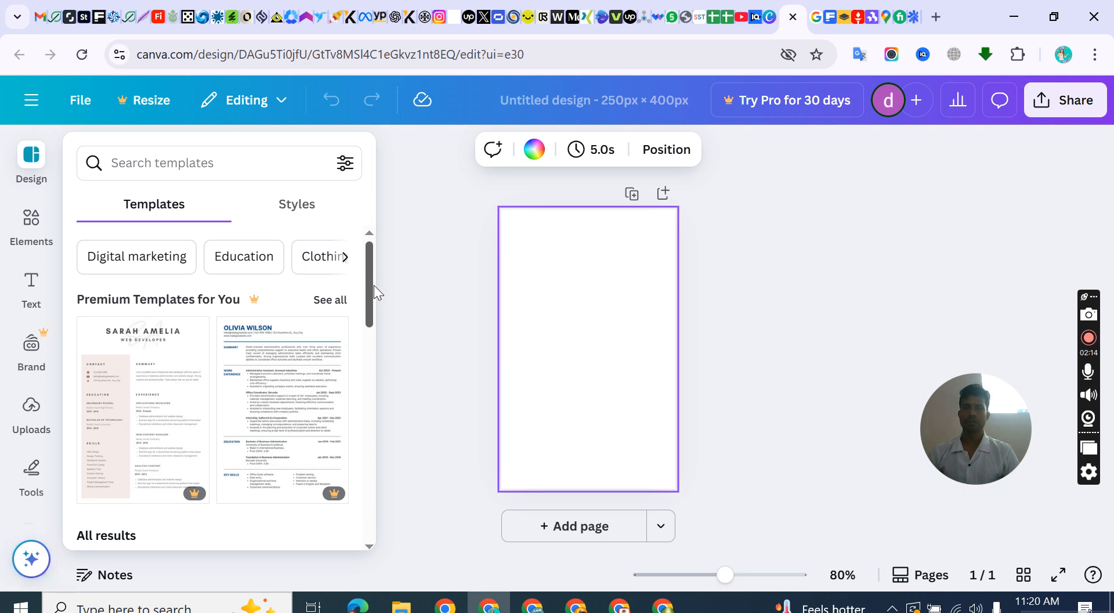
- Return to the Google results for website logo size and check the width and height recommended for horizontal layouts
left_click(825, 10)
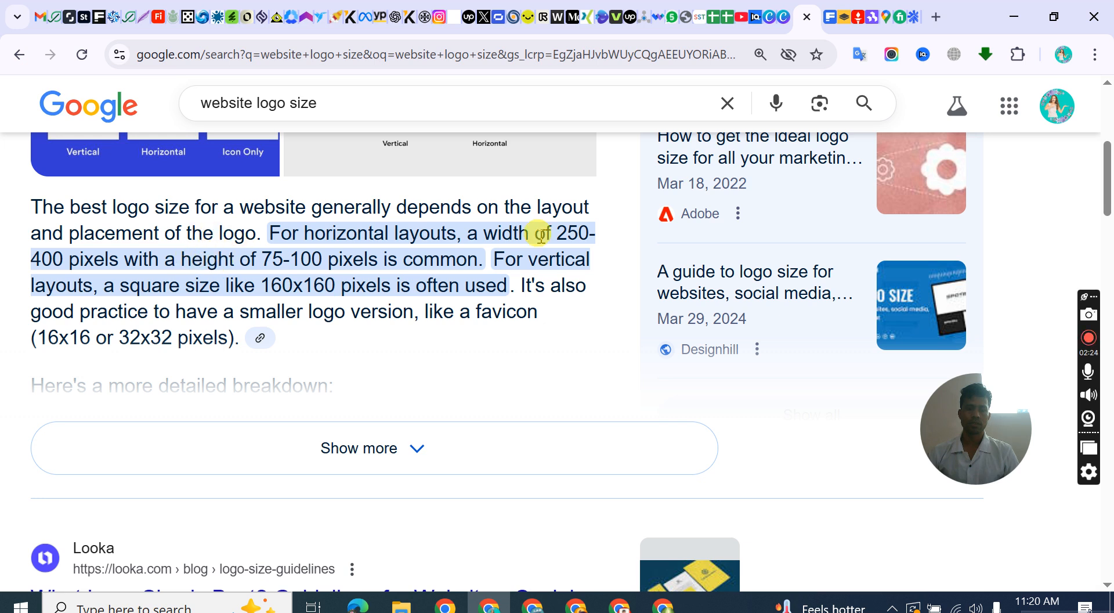
left_click_drag(555, 232, 583, 231)
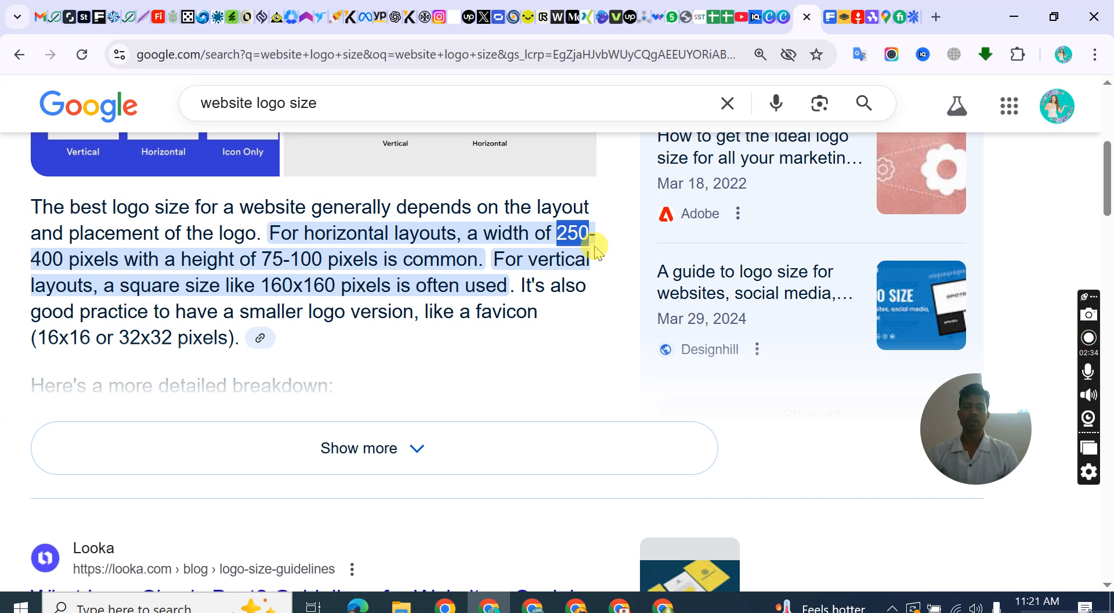
left_click(9, 253)
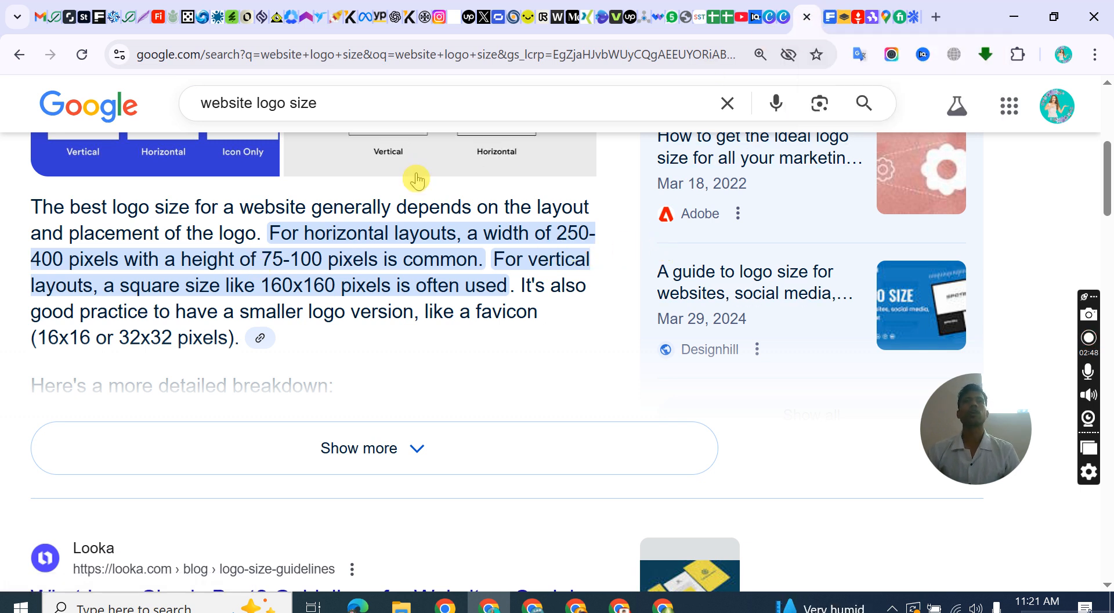
scroll(590, 155, "up", 2)
scroll(590, 155, "up", 3)
- Return to Canva, close the 250 × 400 px design and dismiss the design creation dialog on the home page
left_click(771, 18)
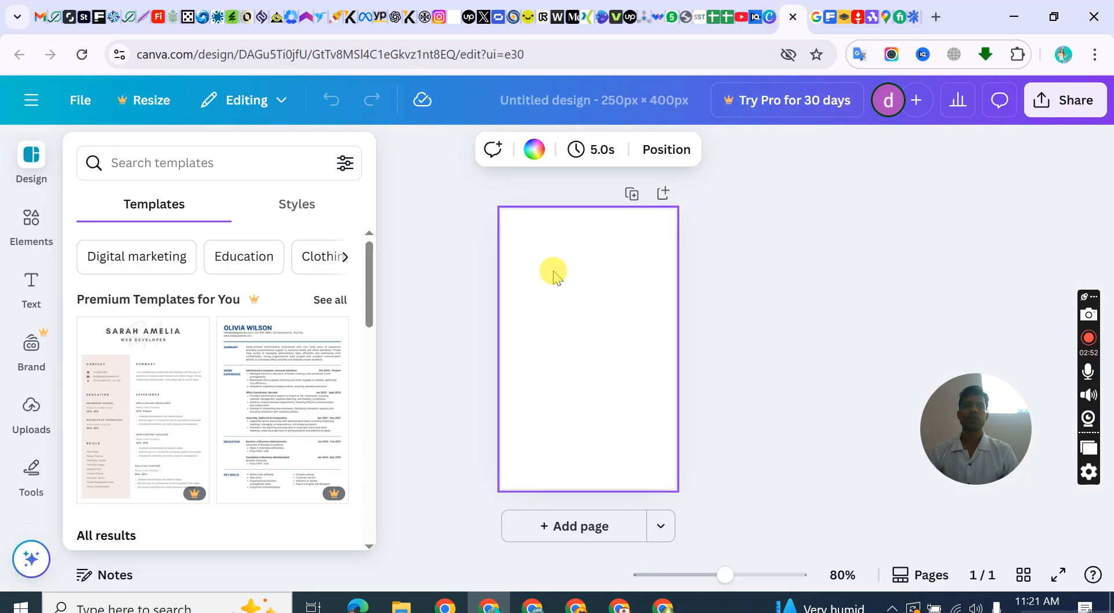
left_click(792, 18)
left_click(772, 18)
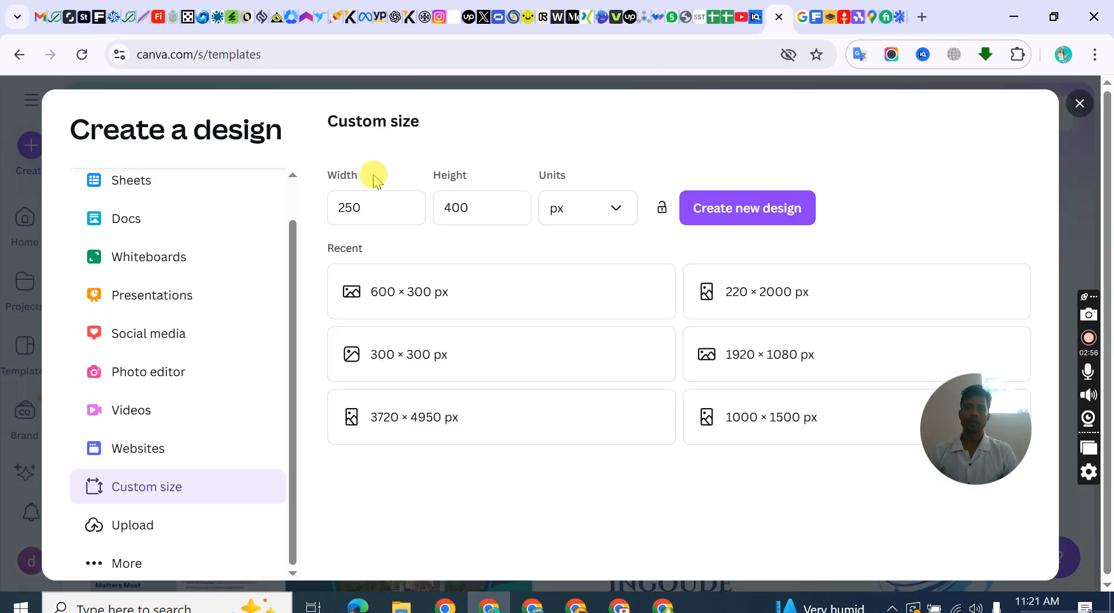
left_click(1079, 103)
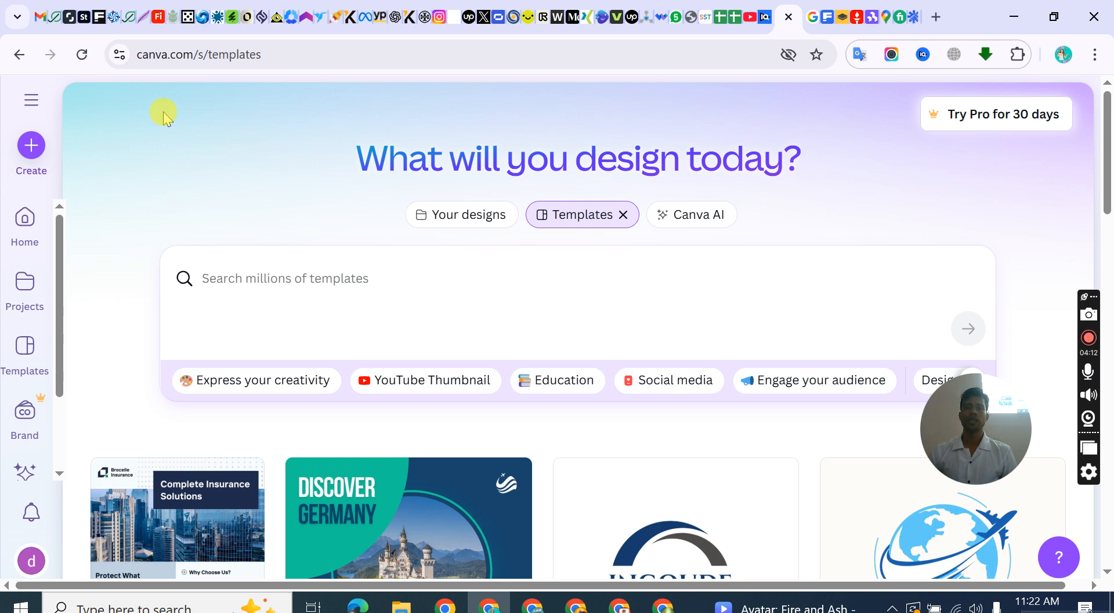
- Create a new custom-size design 400 px wide and 400 px high
left_click(29, 148)
double_click(391, 207)
type("400")
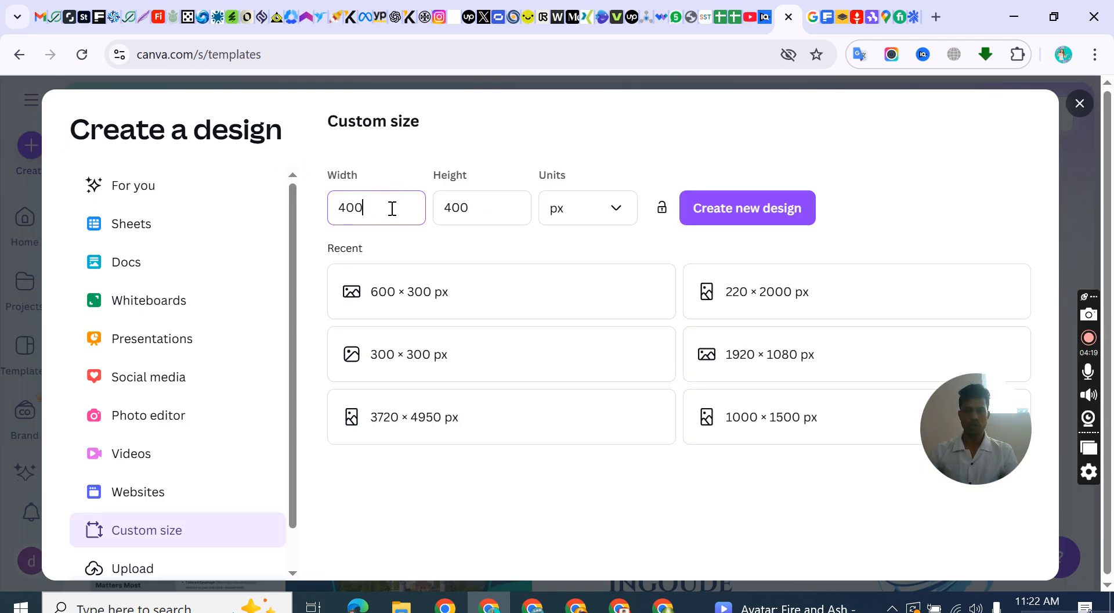
double_click(480, 213)
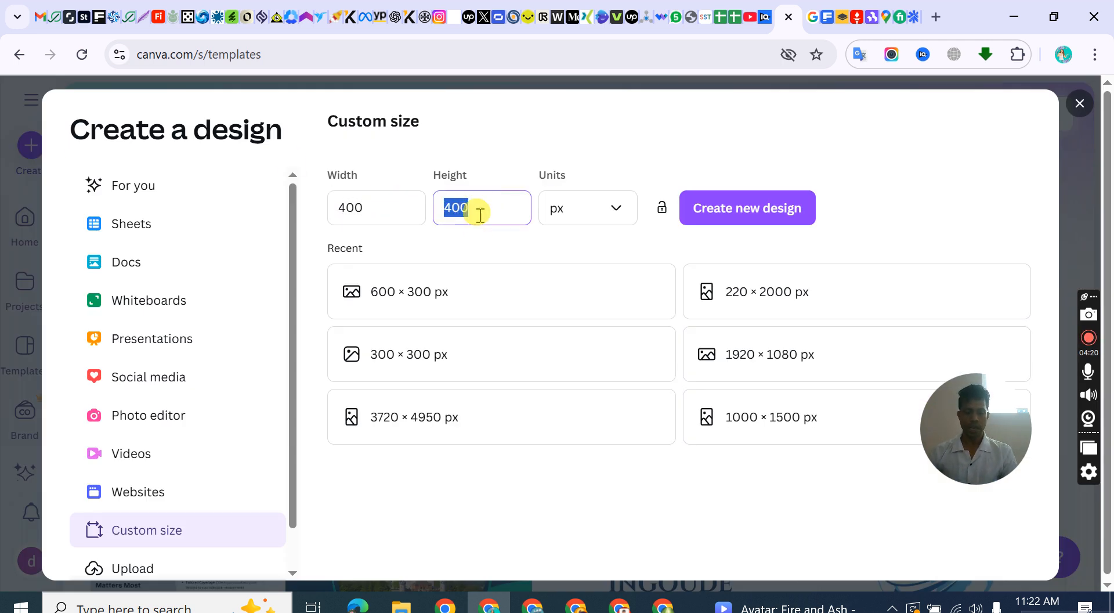
type("40")
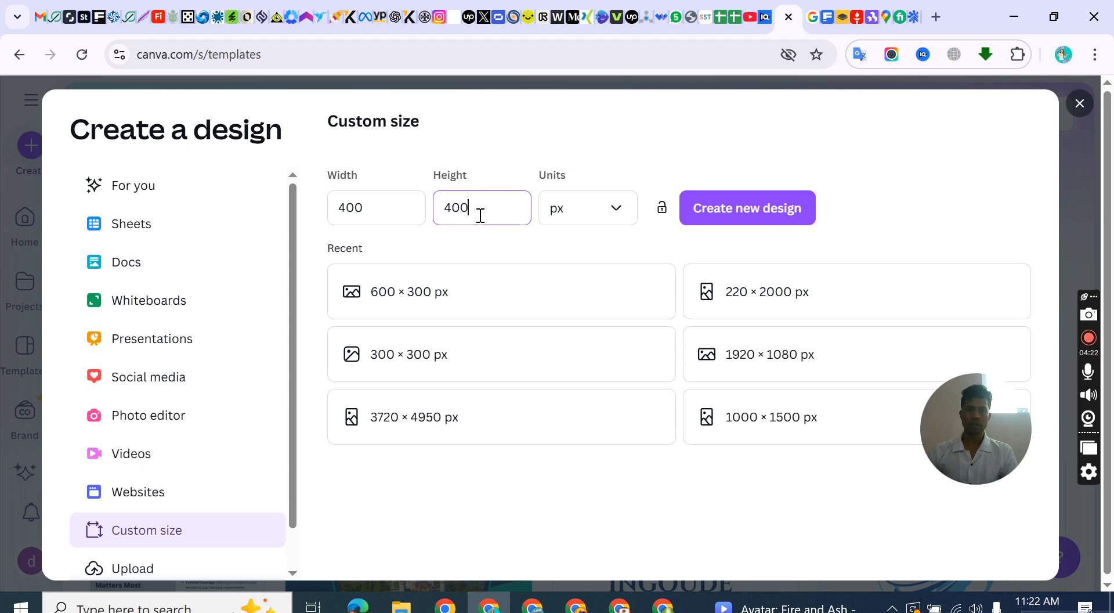
left_click(794, 197)
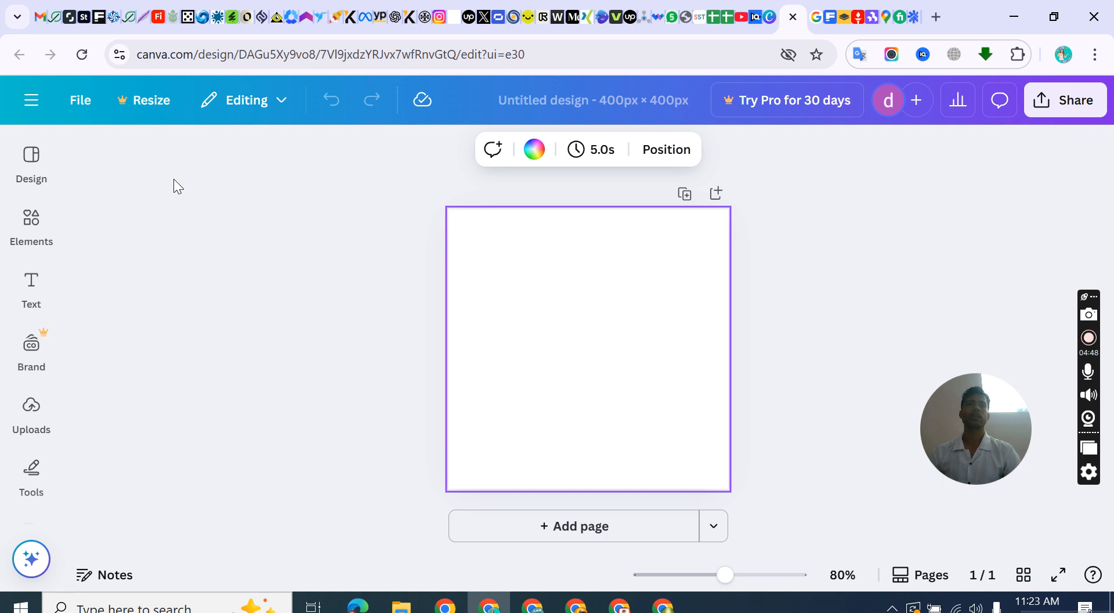
- Add a heading to the blank canvas with the text "E&e"
left_click(22, 279)
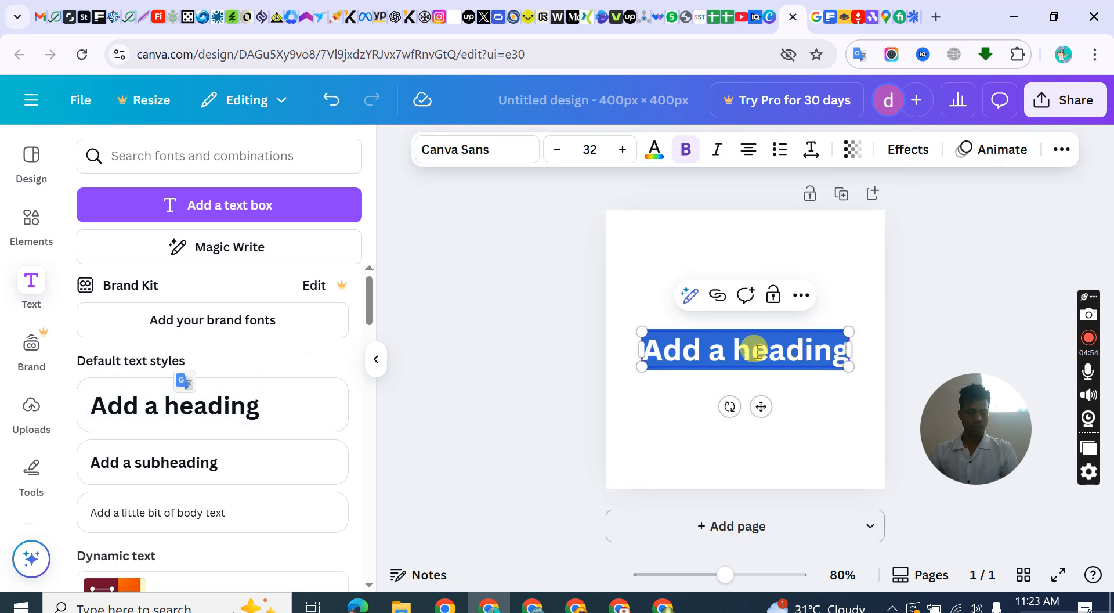
type("E")
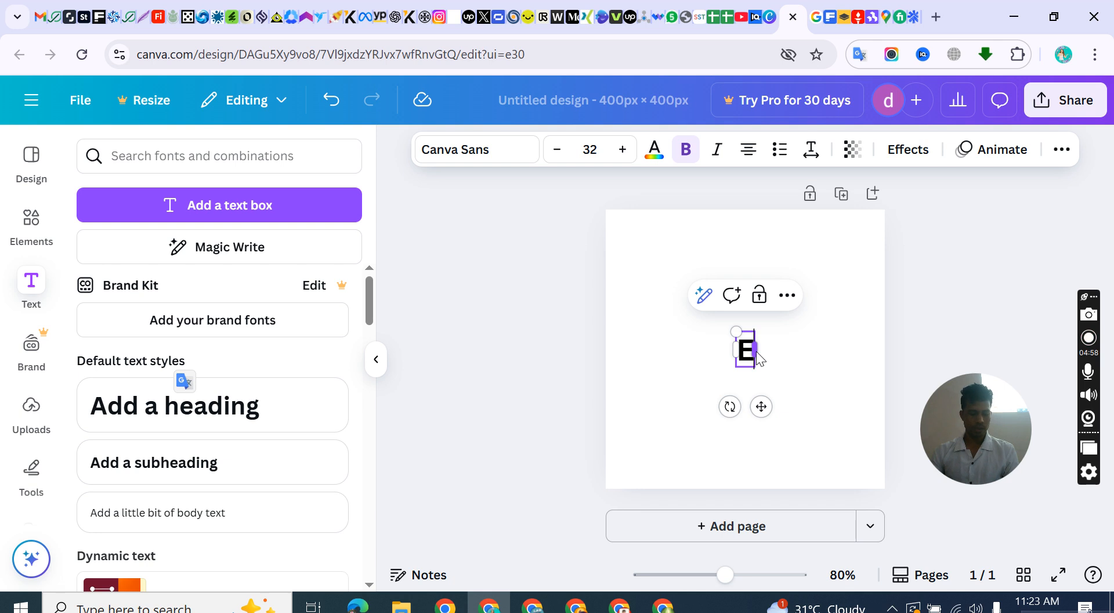
type("&")
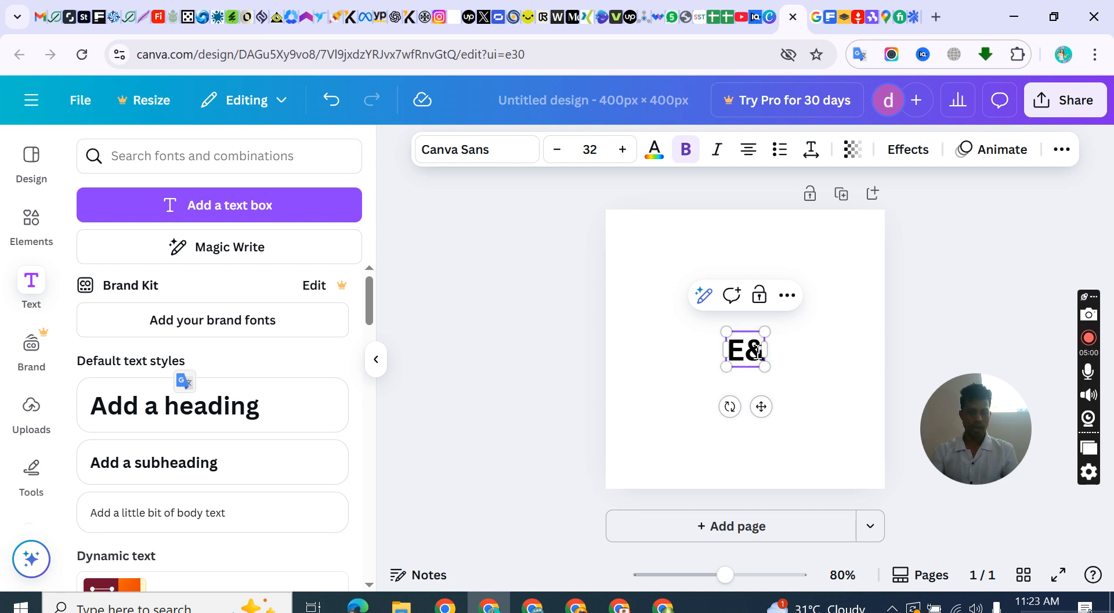
type("e")
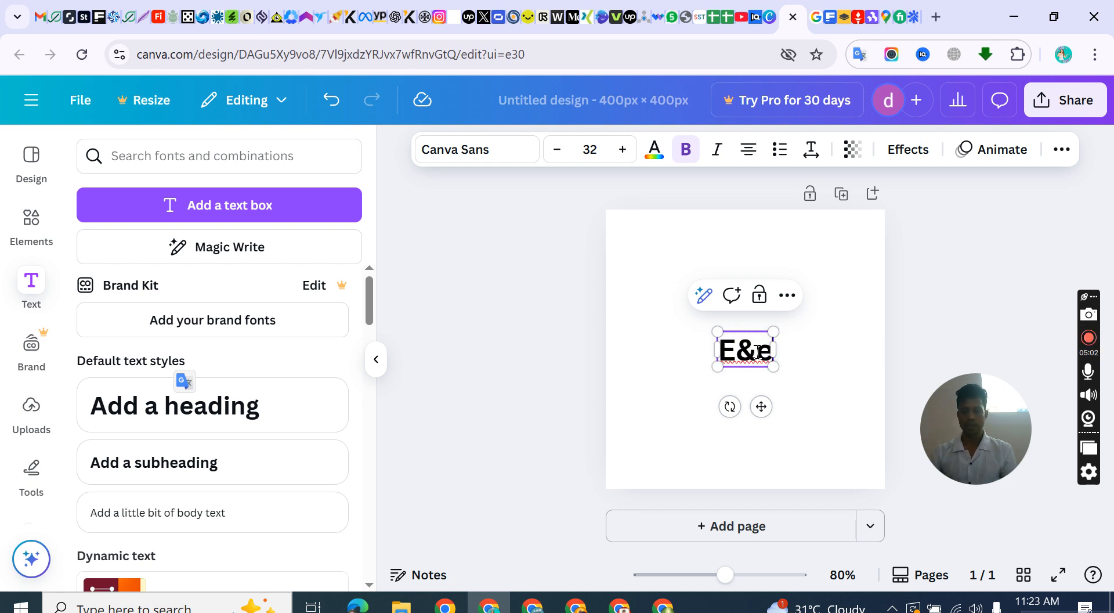
left_click(803, 348)
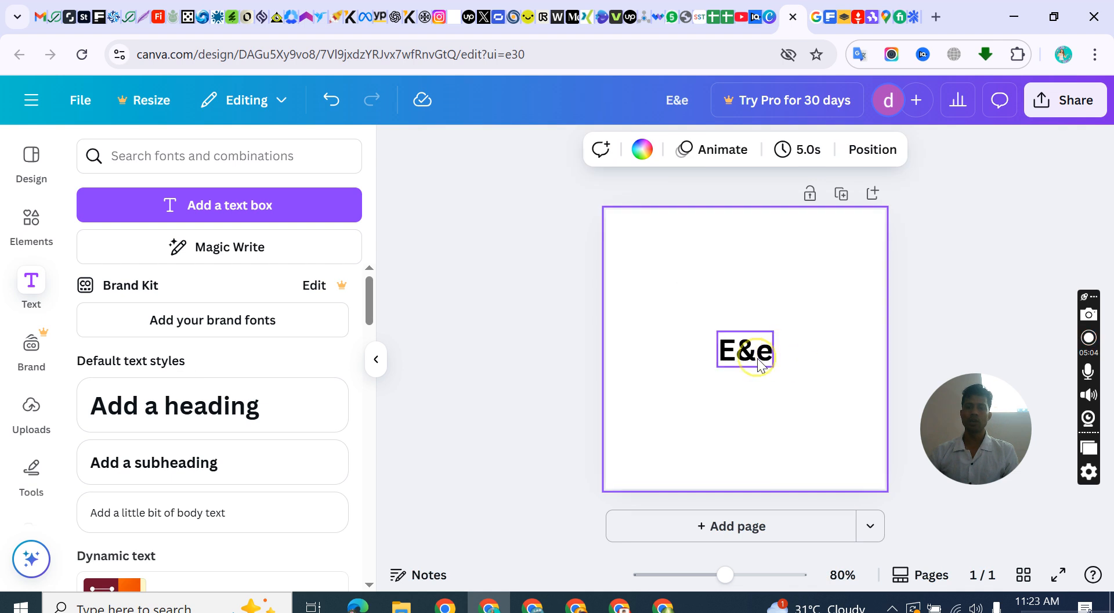
- Enlarge the "E&e" heading to a font size of about 93.7 and centre it horizontally, slightly above the canvas middle
left_click(770, 364)
left_click_drag(772, 366, 846, 413)
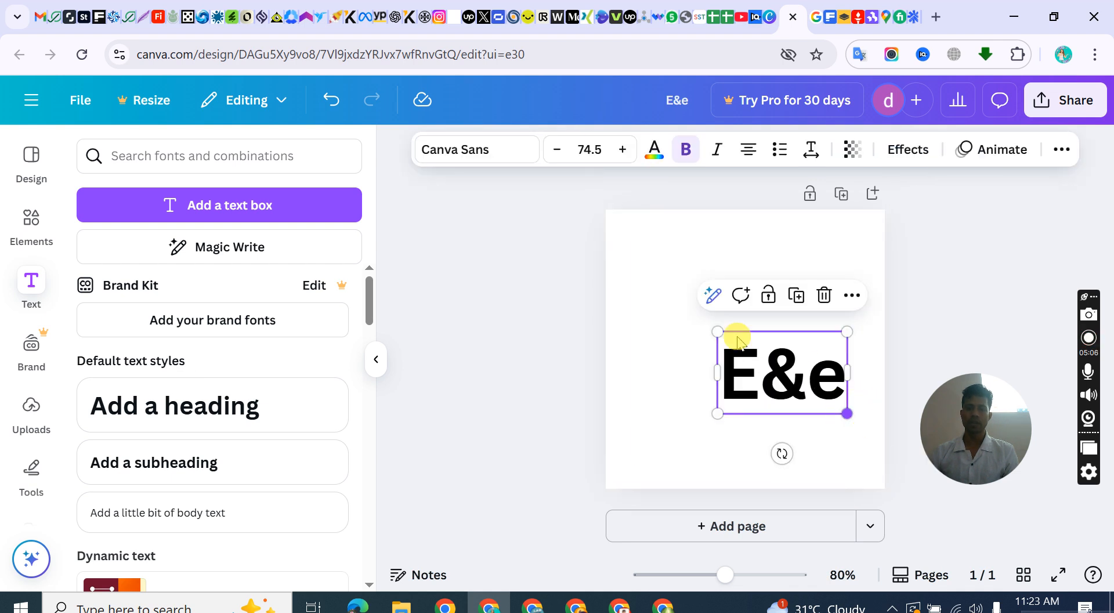
left_click_drag(717, 332, 682, 308)
left_click_drag(736, 393, 743, 340)
left_click(542, 266)
left_click(736, 316)
- Colour the "E&e" text with the red from the Brand Kit palette
left_click(657, 156)
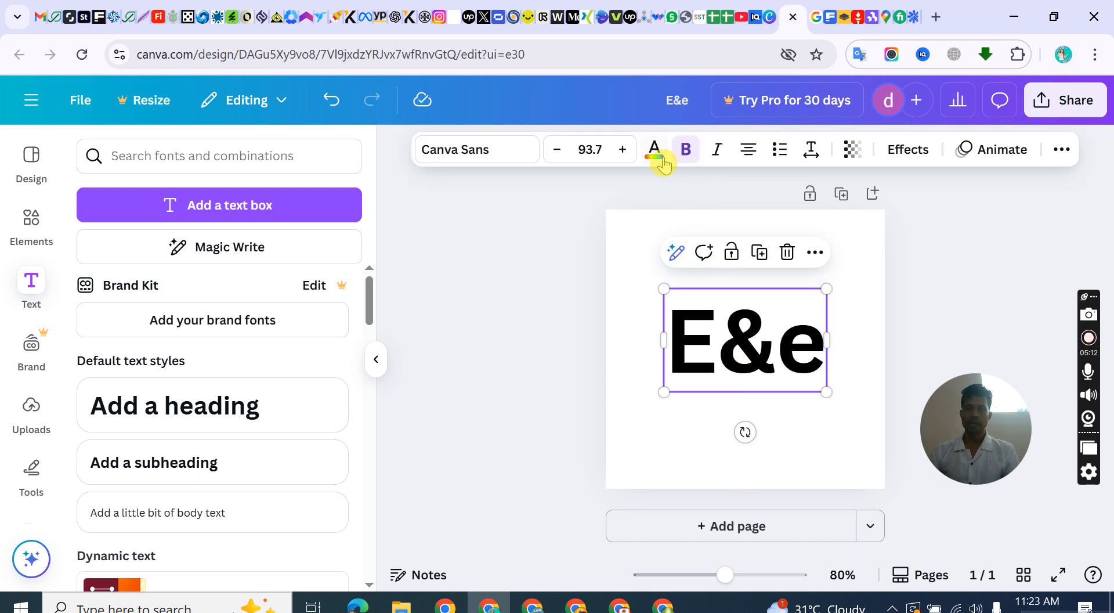
left_click(94, 390)
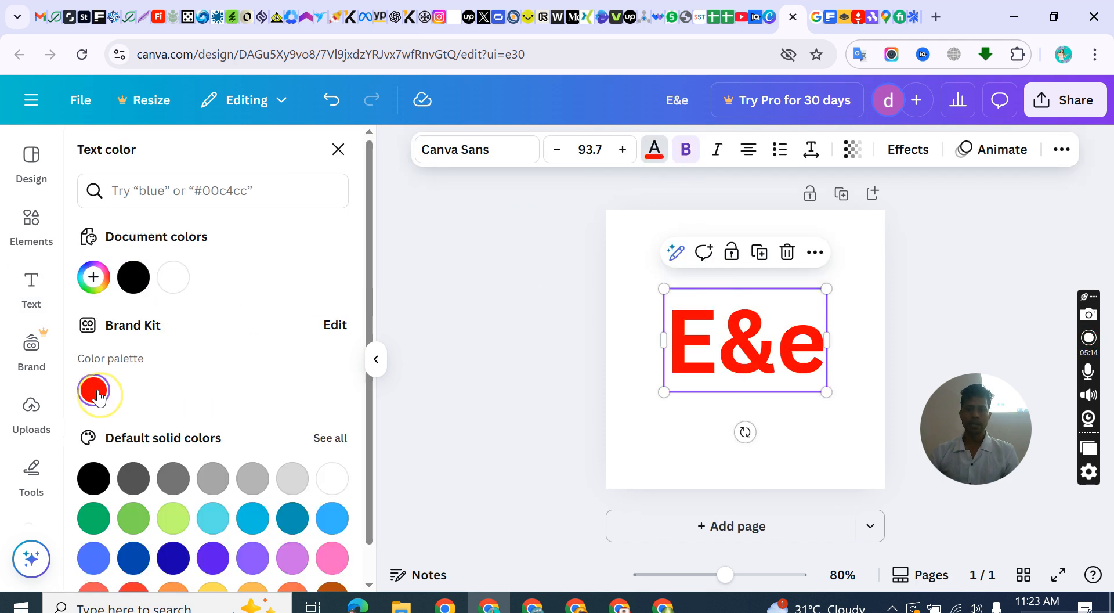
double_click(525, 297)
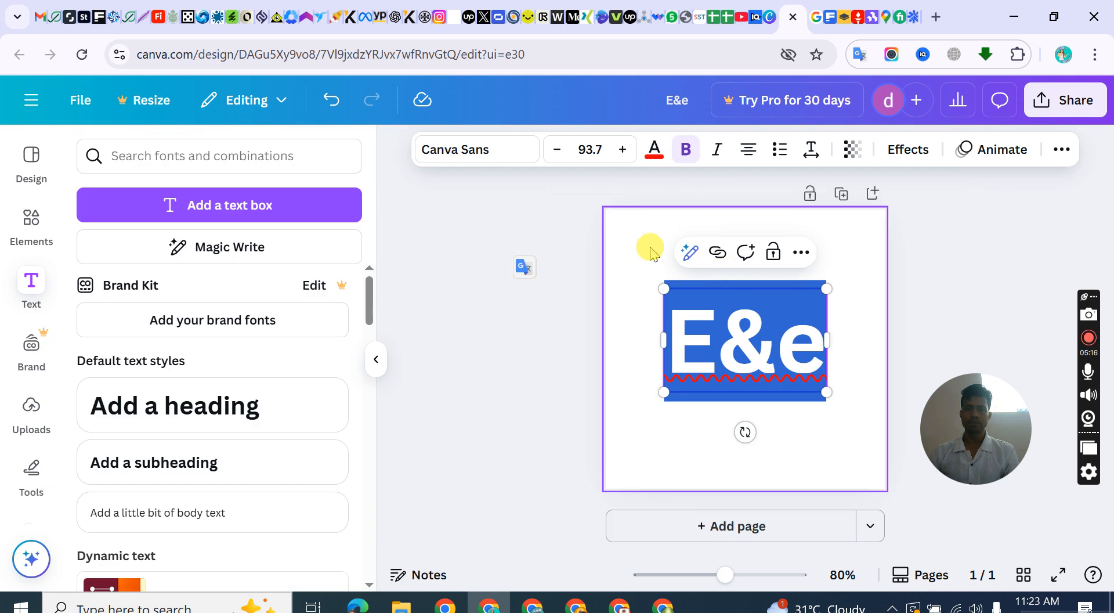
left_click(649, 247)
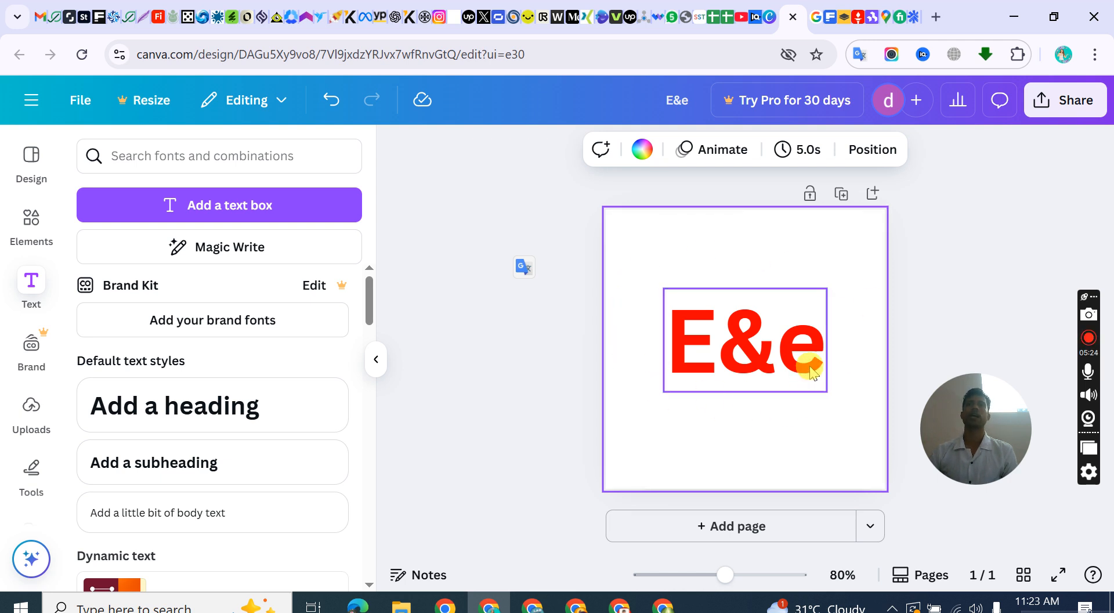
- Add a second heading reading "E-learning And Earning Ltd." and place it directly below the "E&e" text
left_click(149, 409)
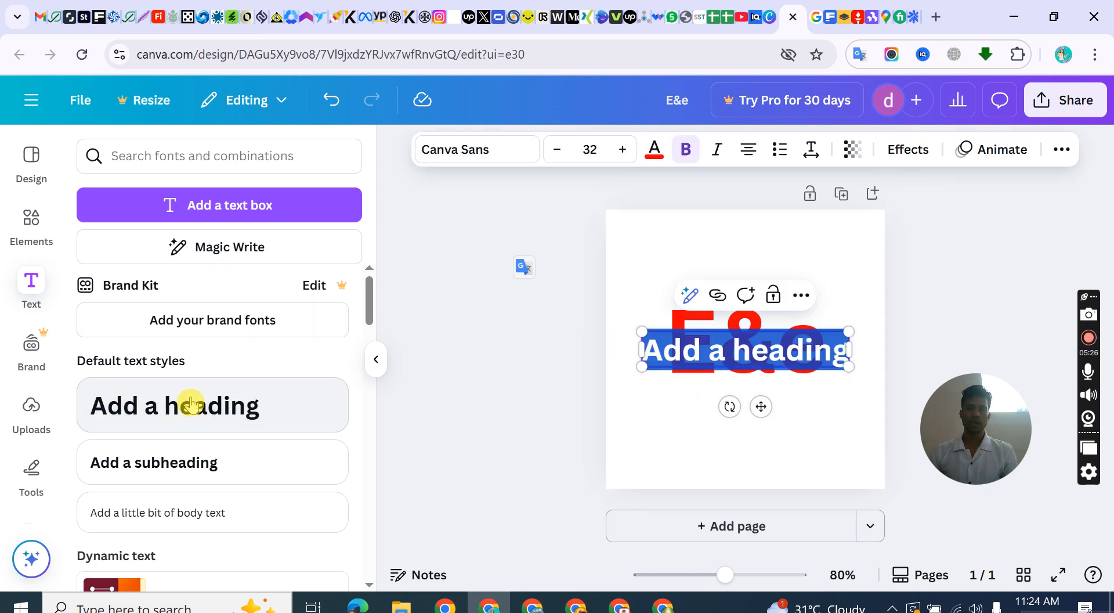
key("BackSpace")
type("E&e")
type("ning A")
type("nd Earn")
type("ing ")
type("L")
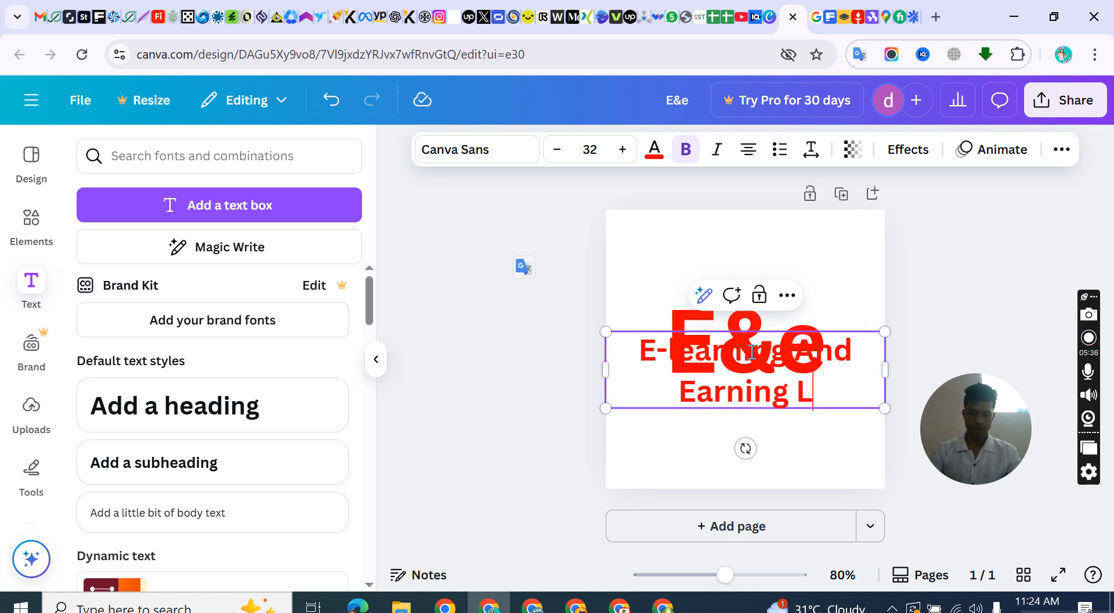
type("td.")
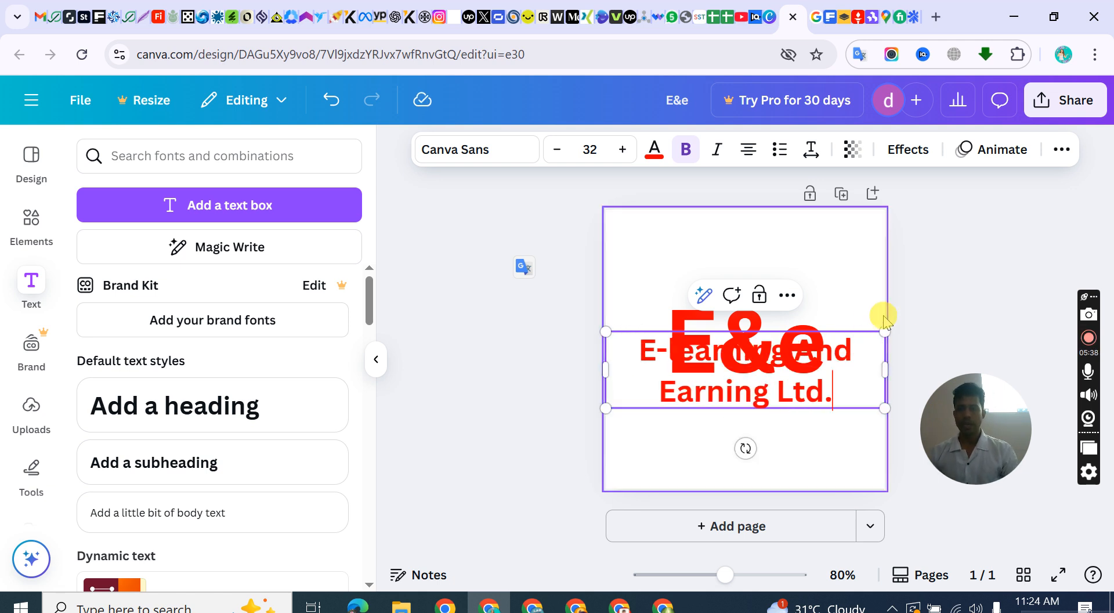
left_click(925, 295)
left_click_drag(753, 373, 756, 432)
left_click(786, 308)
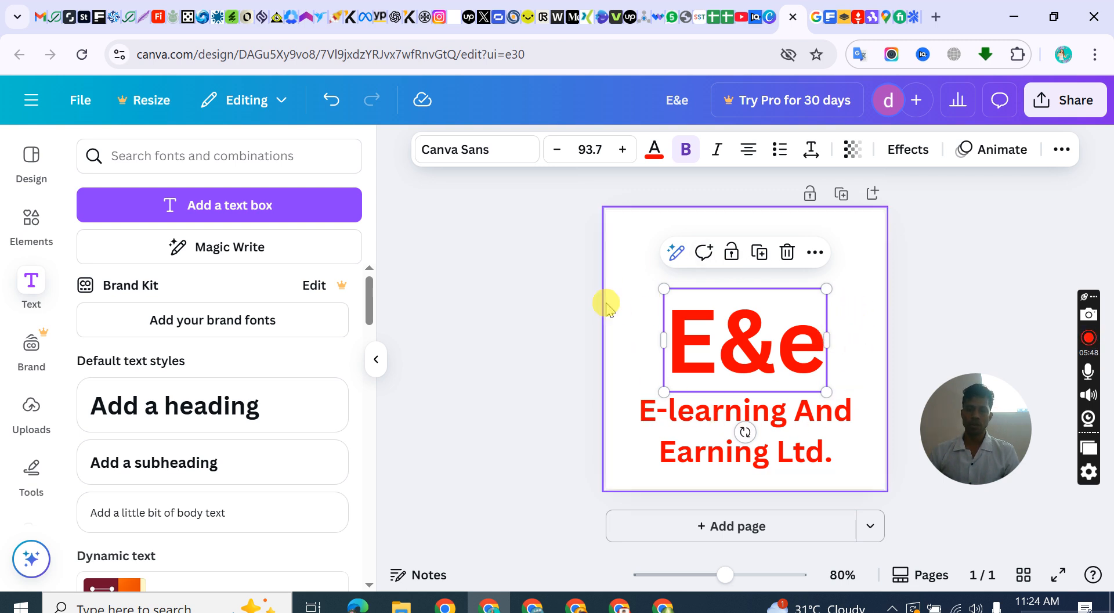
- Apply the Curve shape effect to the "E-learning And Earning Ltd." text and move it above "E&e"
left_click(725, 441)
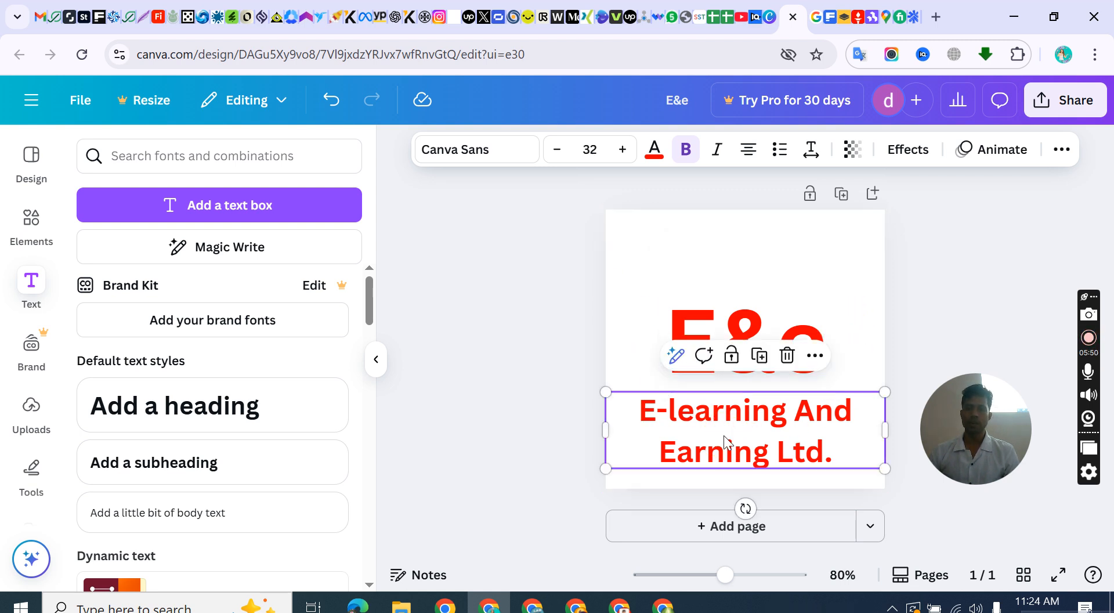
left_click(908, 150)
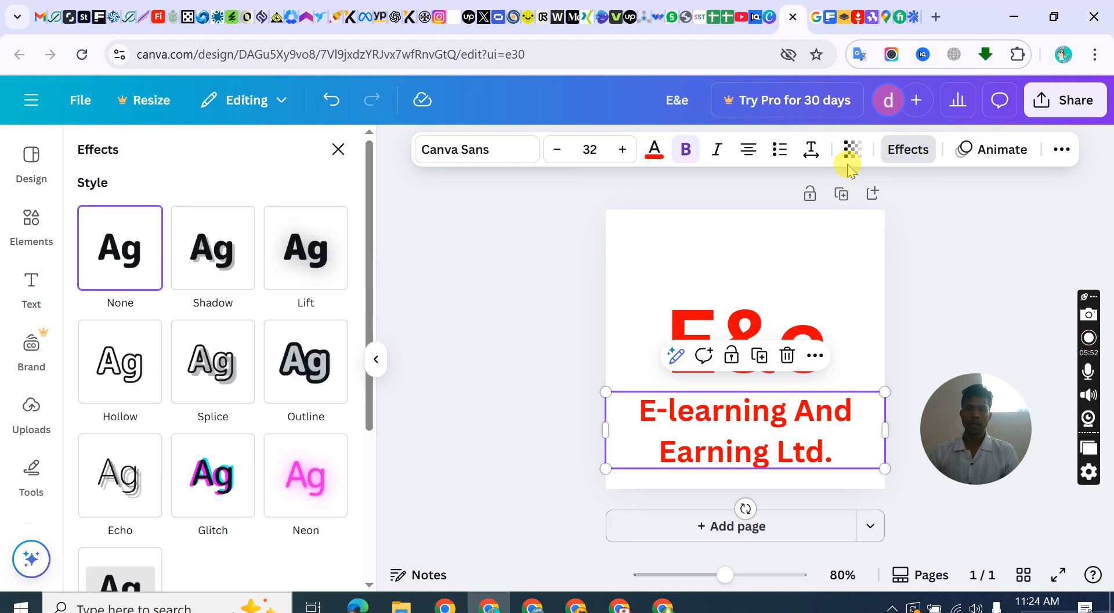
scroll(223, 371, "down", 4)
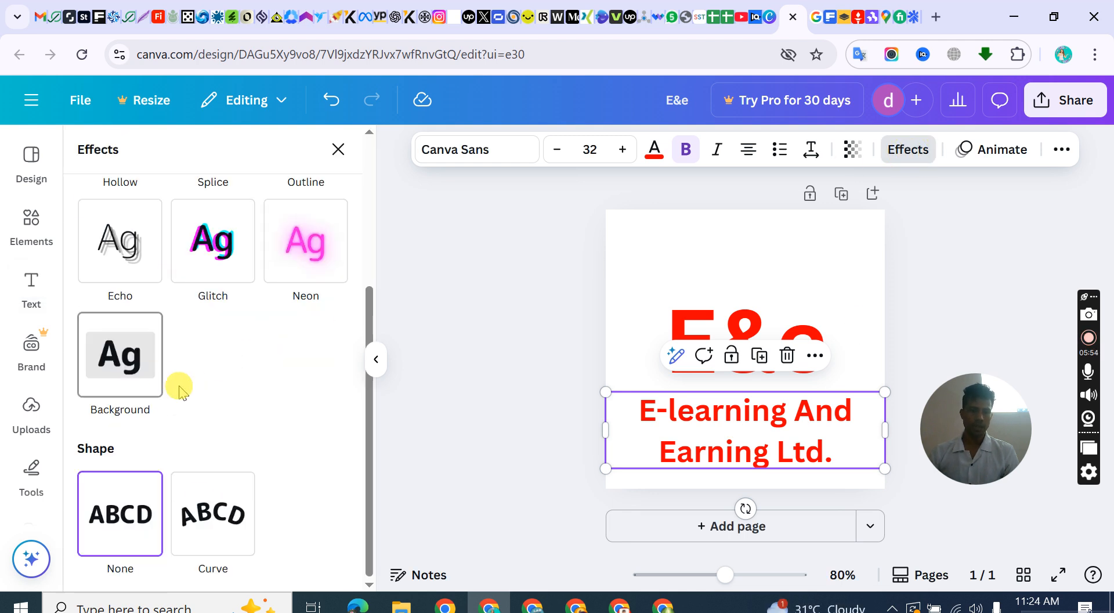
left_click(225, 532)
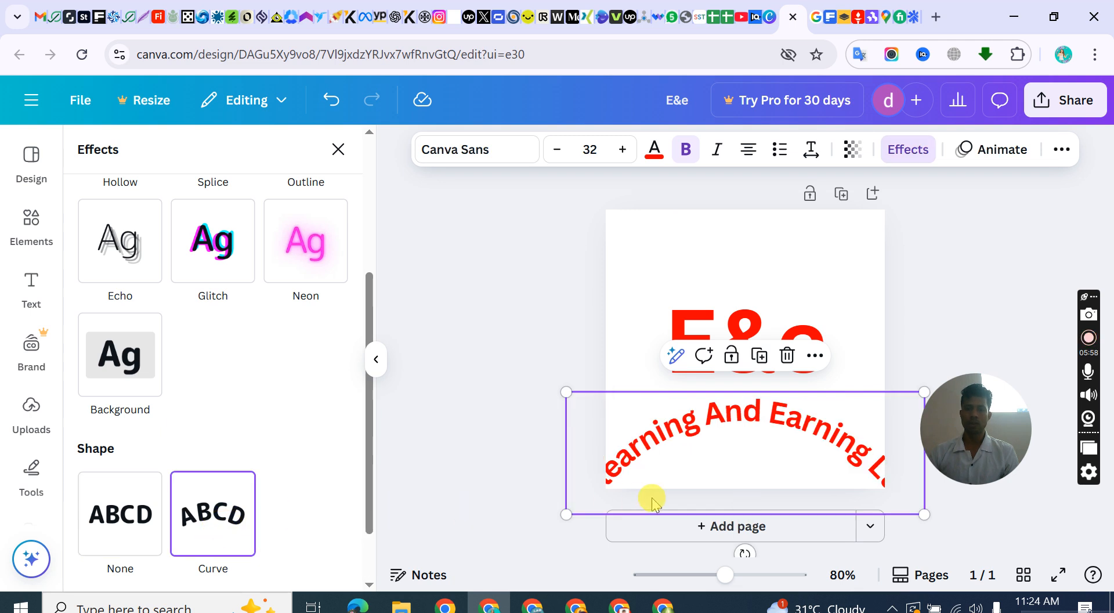
left_click_drag(728, 458, 740, 296)
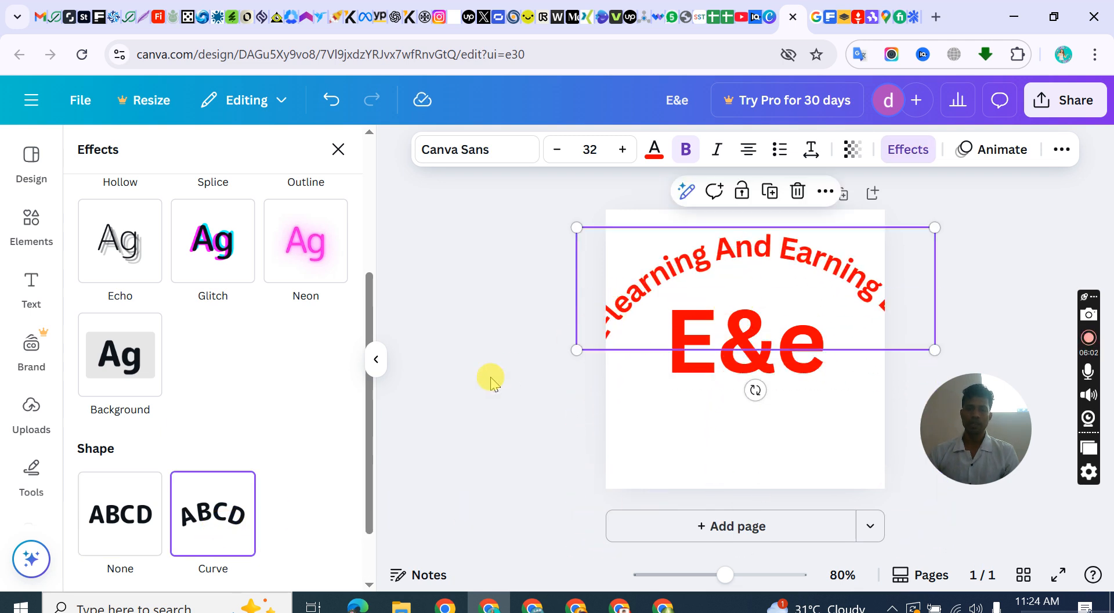
- Shrink the curved text to a font size of about 24.4 and centre it as an arch over "E&e"
left_click_drag(609, 341, 634, 333)
left_click_drag(827, 287, 800, 297)
left_click_drag(606, 340, 622, 323)
left_click_drag(795, 303, 770, 308)
left_click(920, 295)
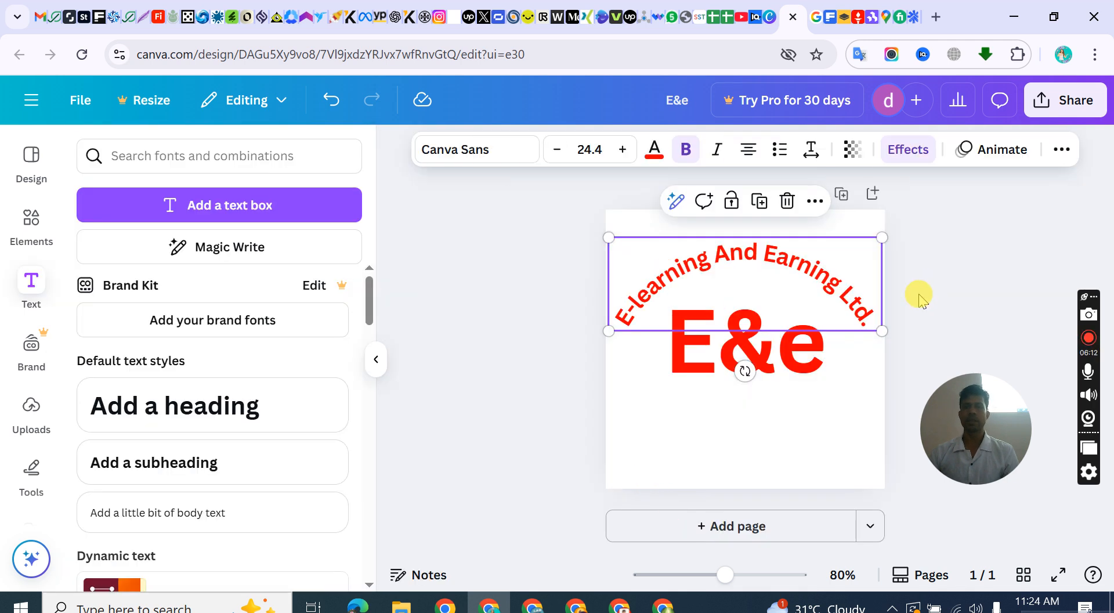
- Duplicate the curved text, place the copy below "E&e" and rotate it upside down to close the ring
left_click(763, 284)
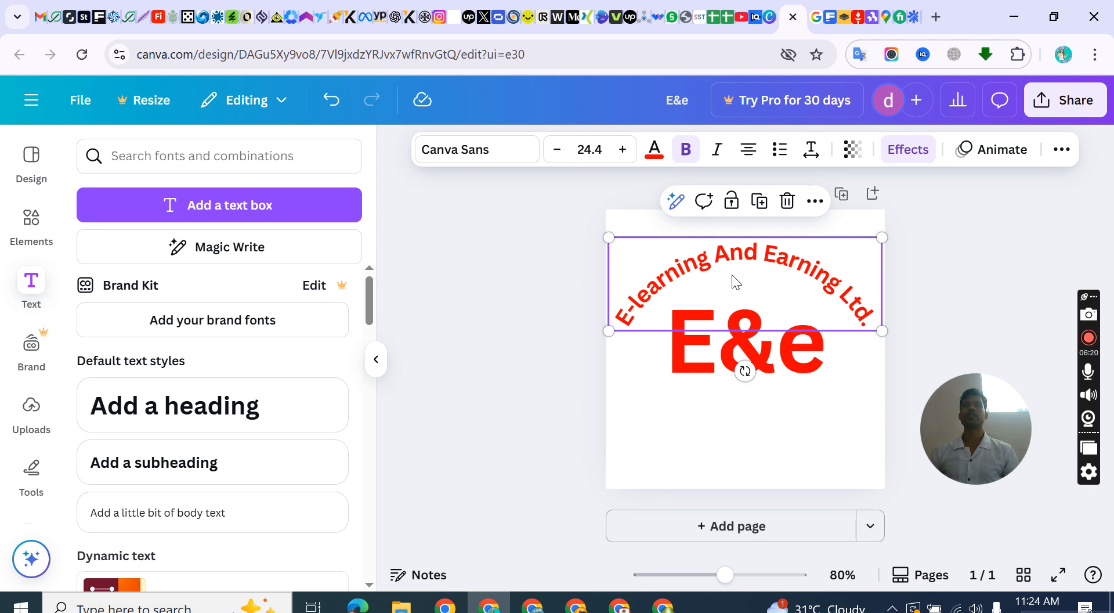
left_click(758, 201)
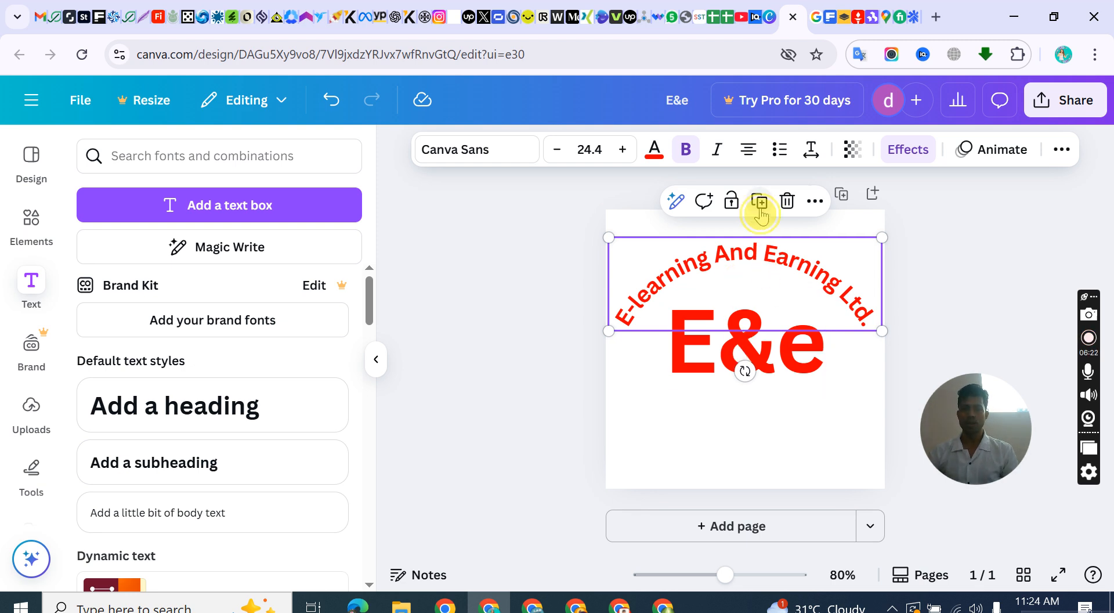
left_click_drag(750, 295, 740, 424)
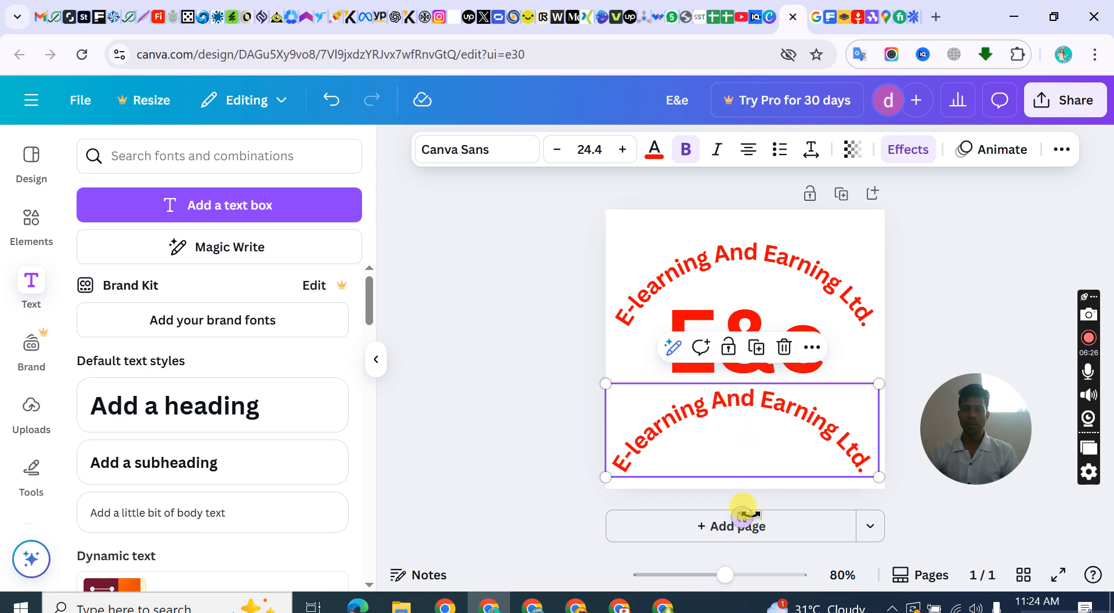
left_click_drag(743, 515, 736, 322)
left_click(958, 295)
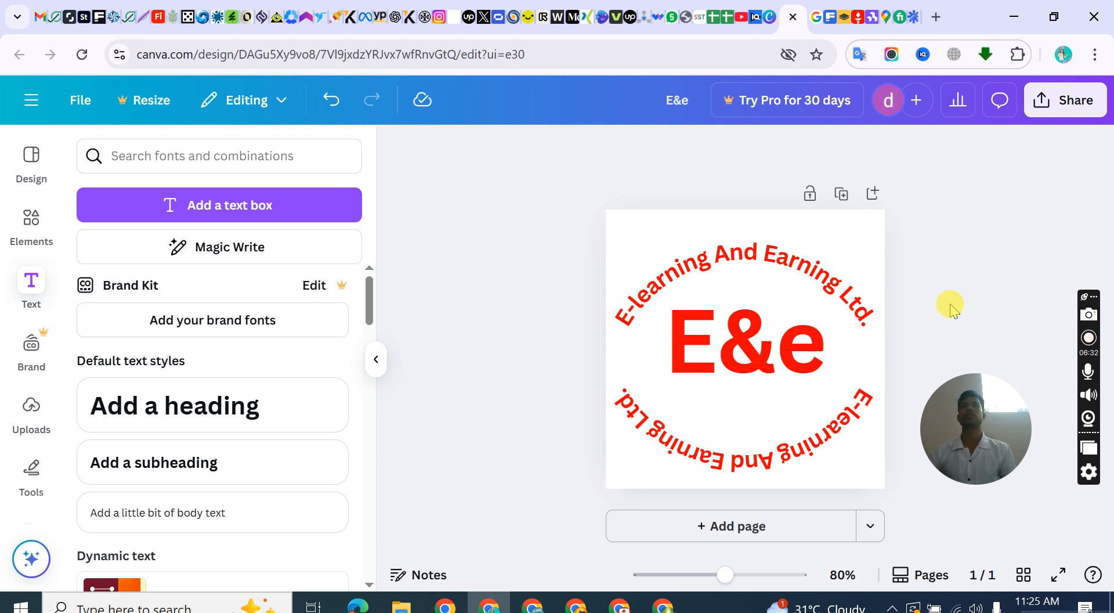
- Delete the "E&e" heading and both curved texts to clear the canvas
left_click(717, 343)
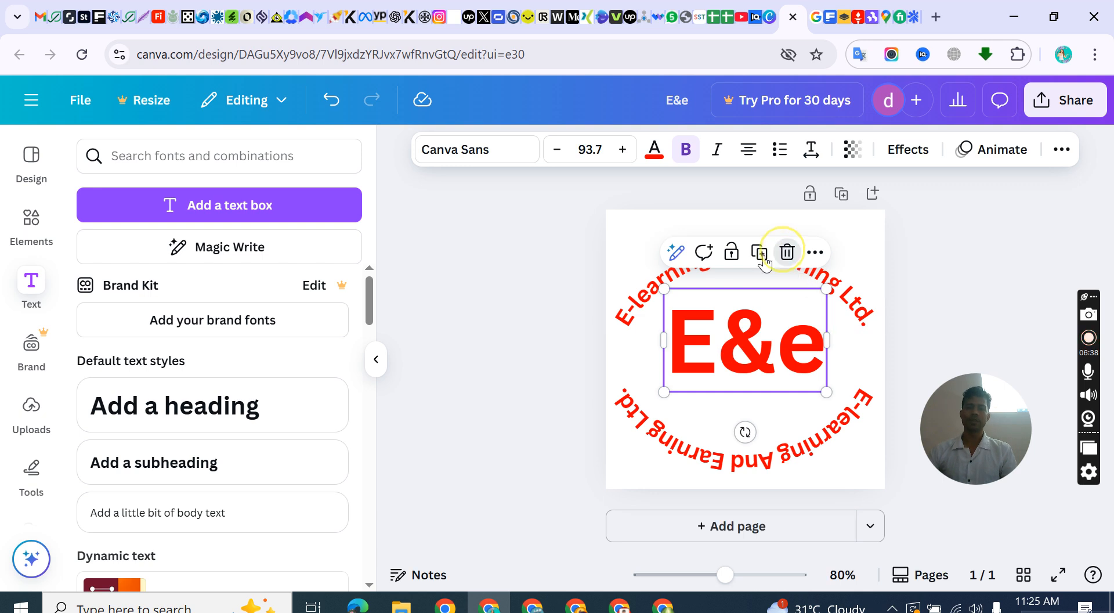
left_click(786, 252)
left_click(717, 264)
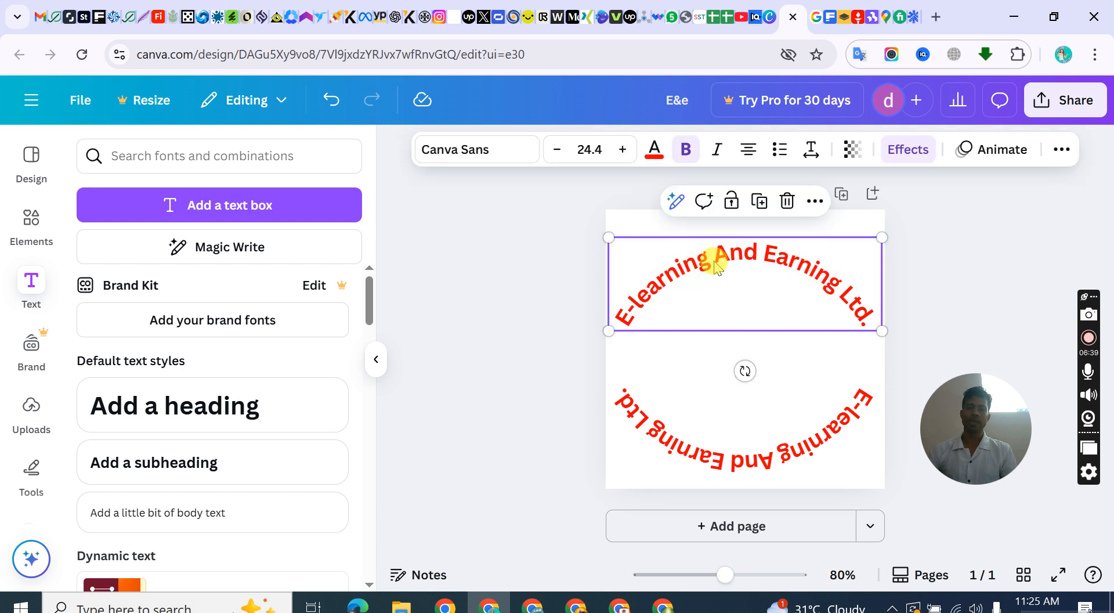
left_click(787, 201)
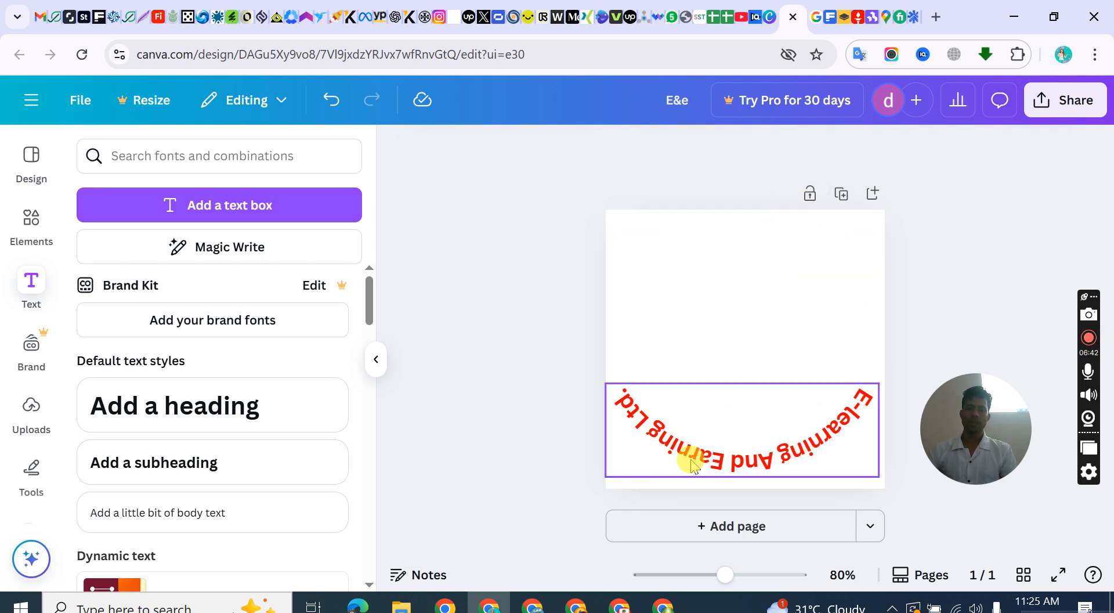
left_click(690, 457)
left_click(787, 346)
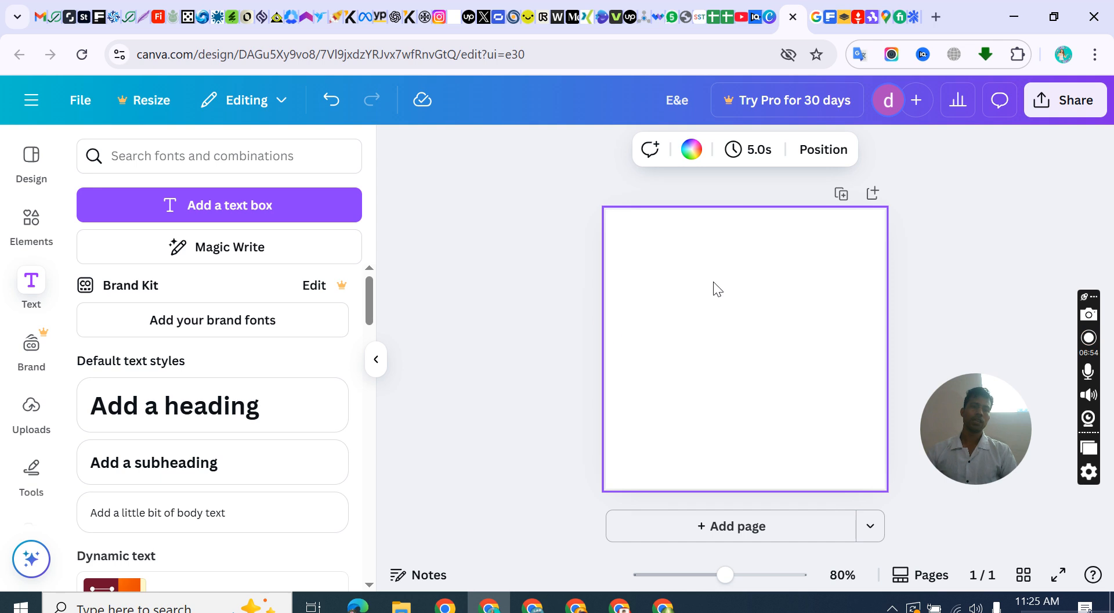
- Search the elements library for "building"
left_click(31, 220)
left_click(122, 164)
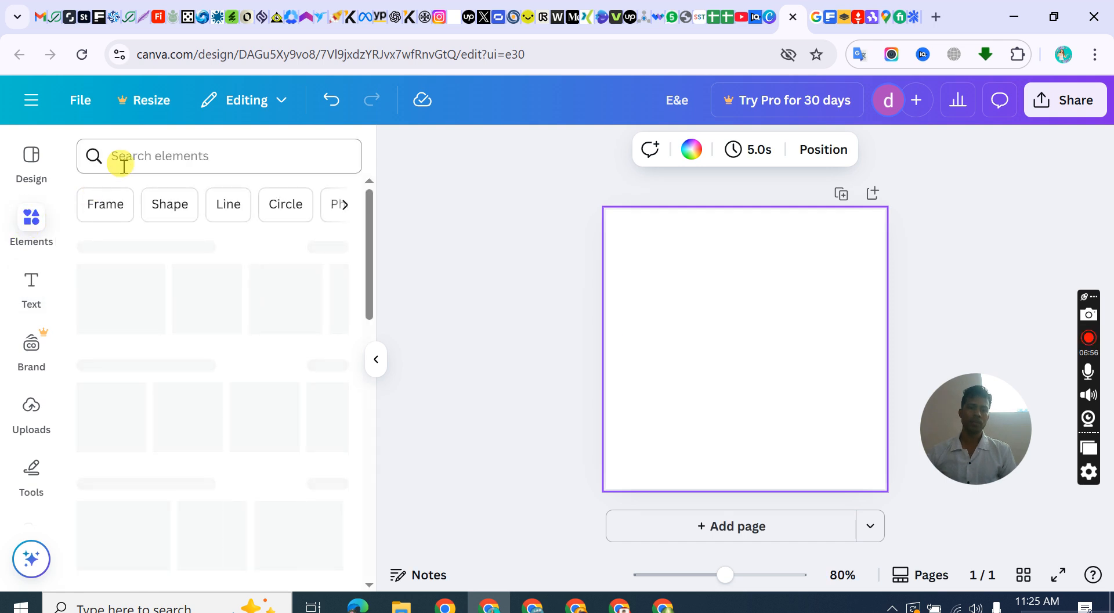
type("bu")
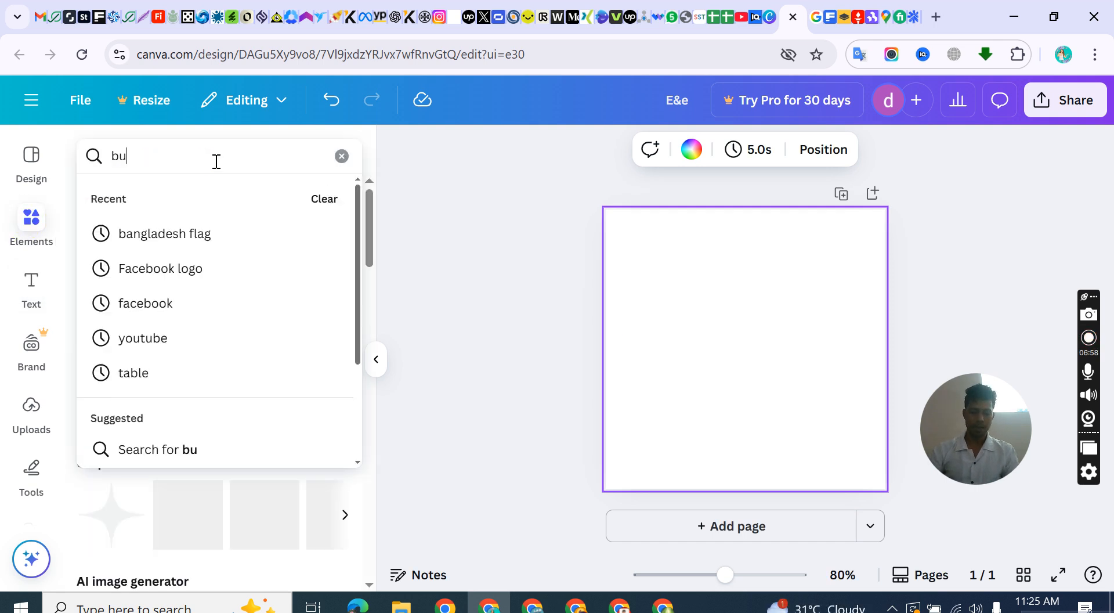
type("id")
type("ldi")
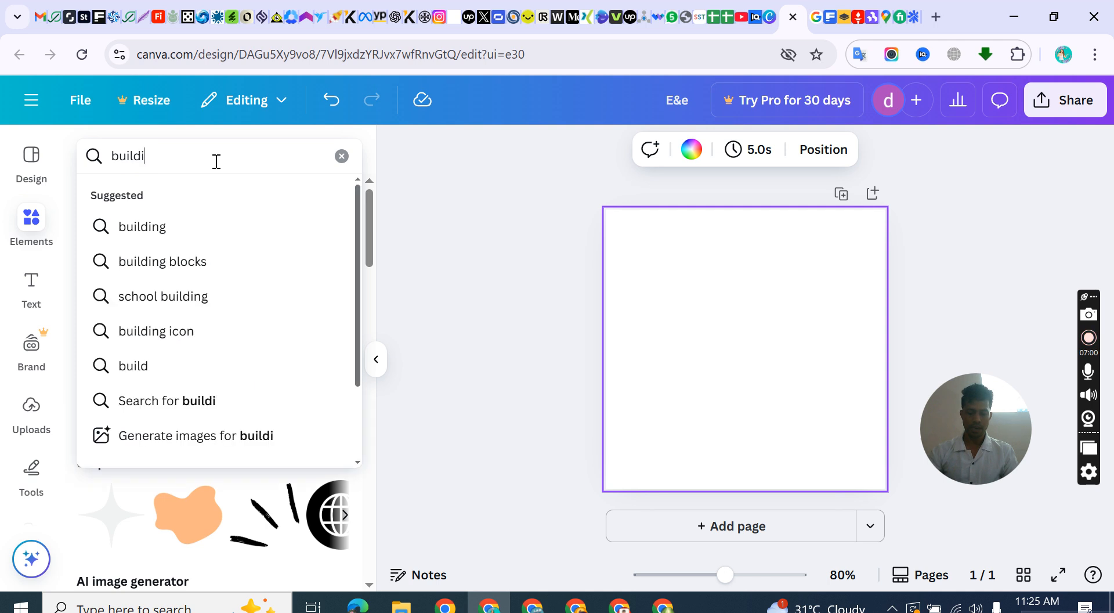
type("ng")
key("Return")
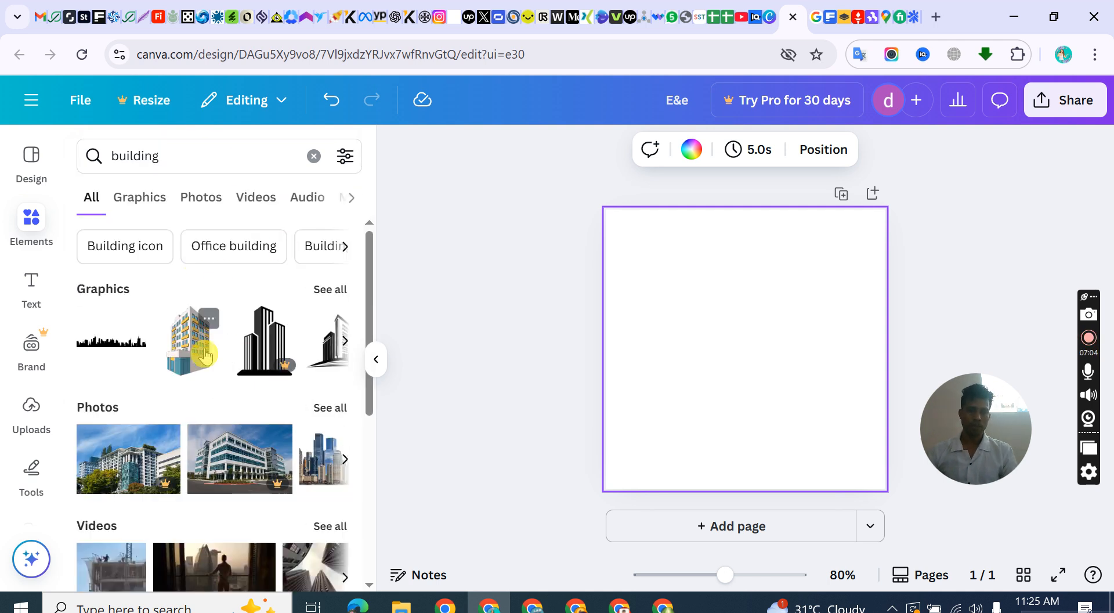
- Restrict the results to graphics, add the black building with the curved base and place it in the canvas's upper-left area
left_click(149, 204)
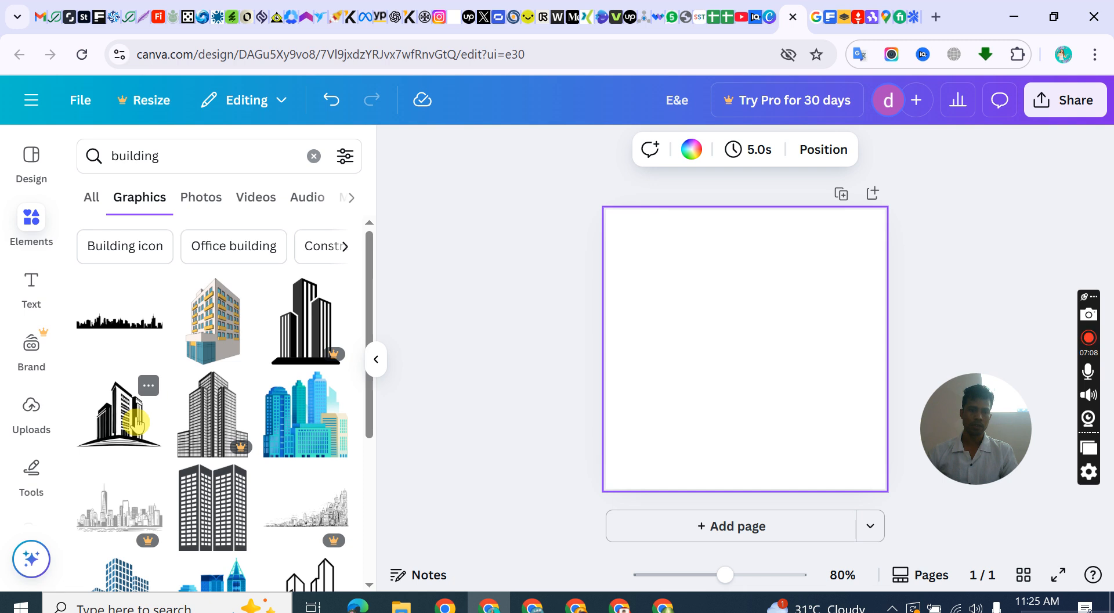
left_click(119, 417)
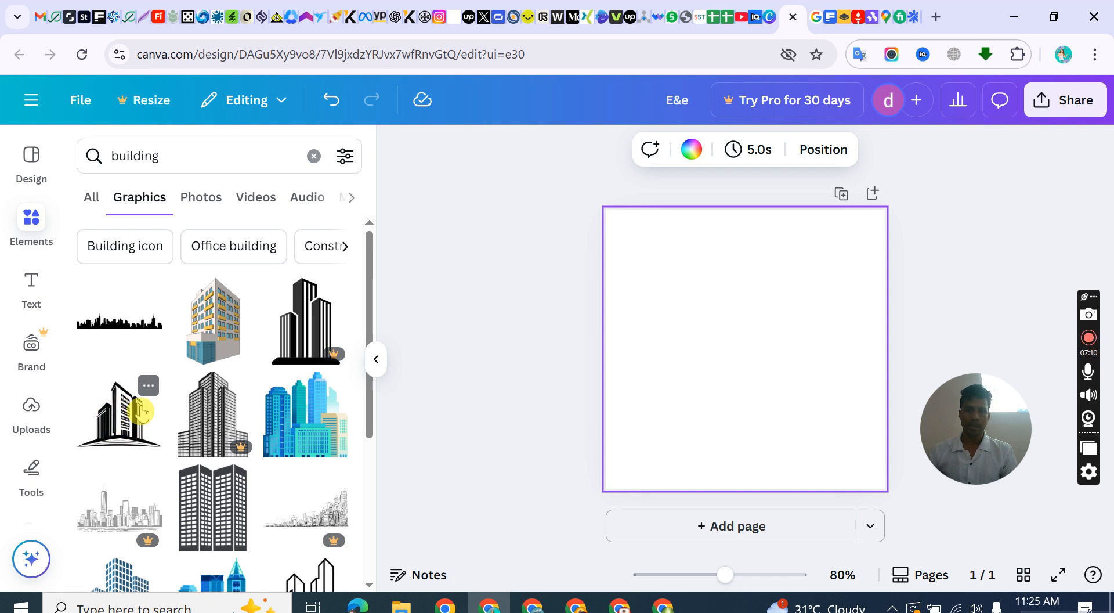
left_click_drag(743, 334, 699, 296)
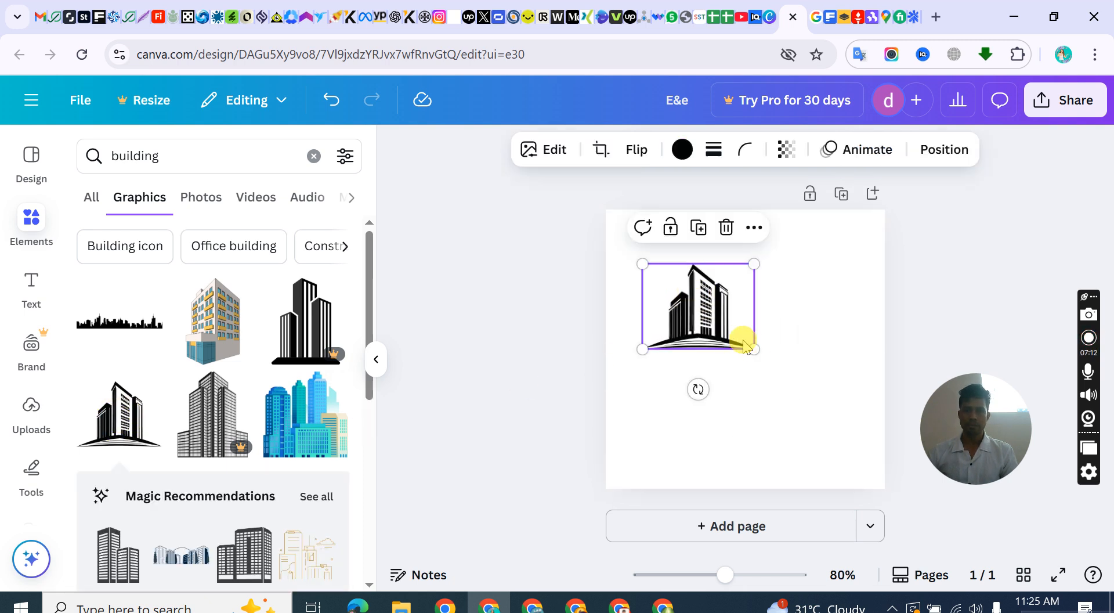
- Enlarge the building graphic to about three quarters of the canvas width and centre it on the canvas
mouse_move(754, 348)
left_mouse_down()
mouse_move(875, 402)
mouse_move(750, 348)
left_mouse_up()
left_click(677, 461)
- Add a heading to the canvas reading "Bagerhat Real Estate Agenmcy"
left_click(28, 285)
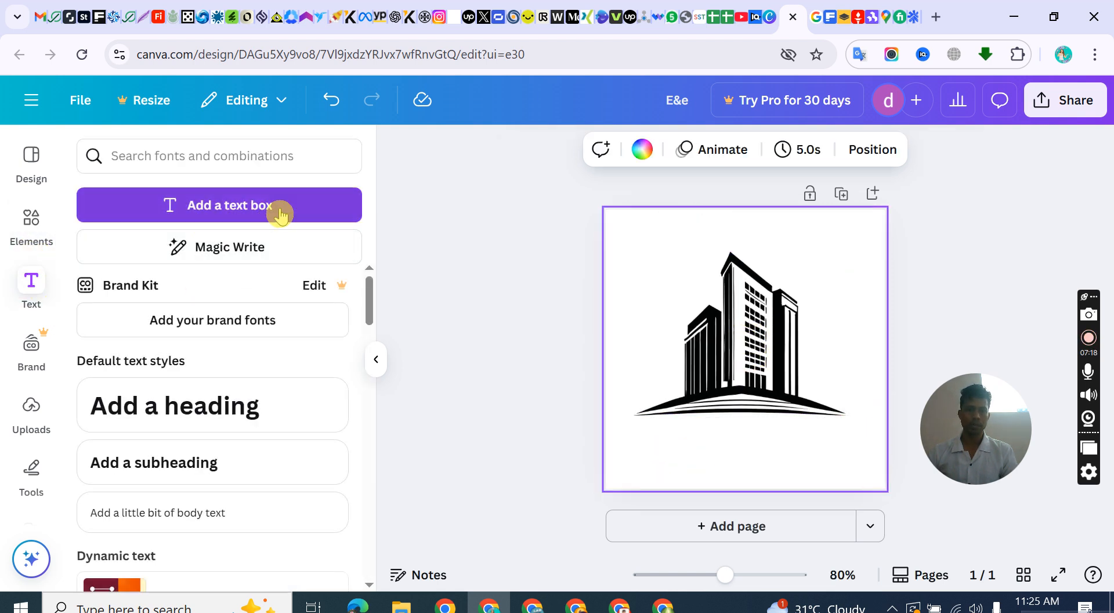
left_click(142, 397)
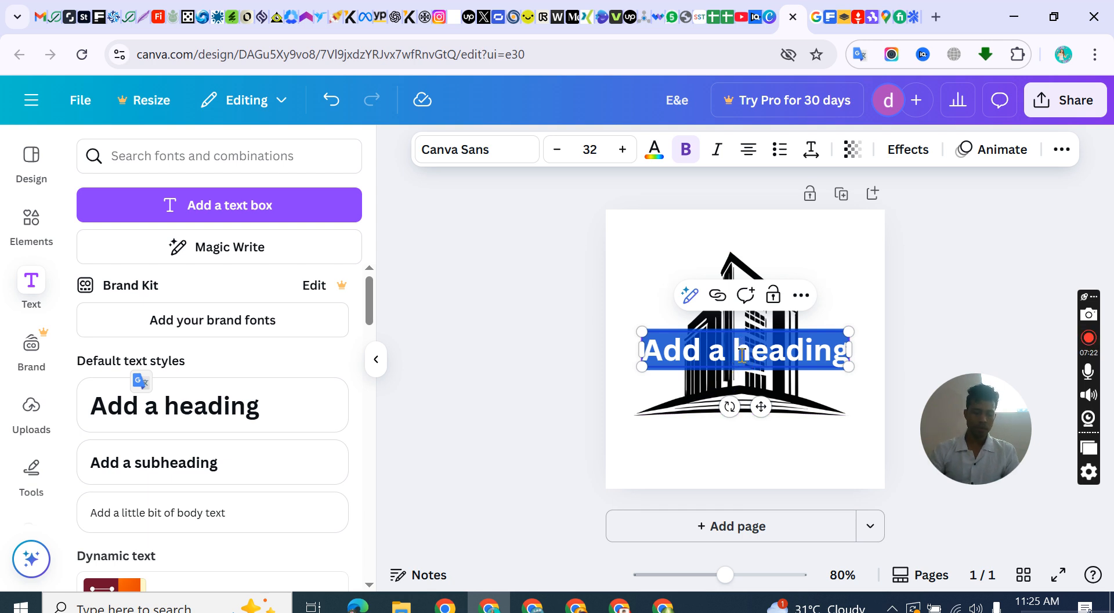
type("Bagerhat")
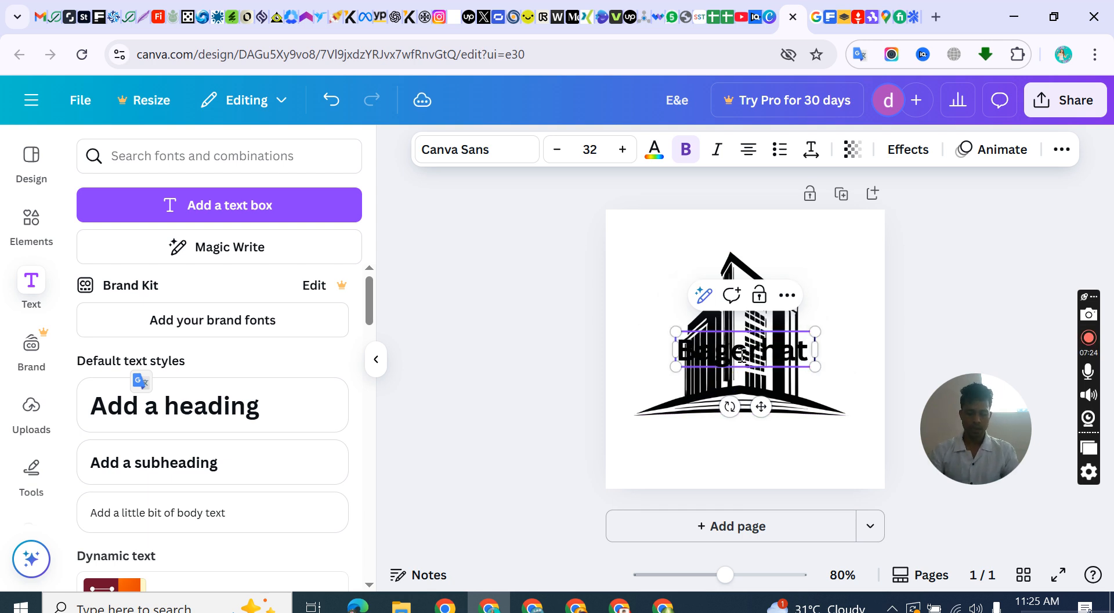
type(" Real Esta")
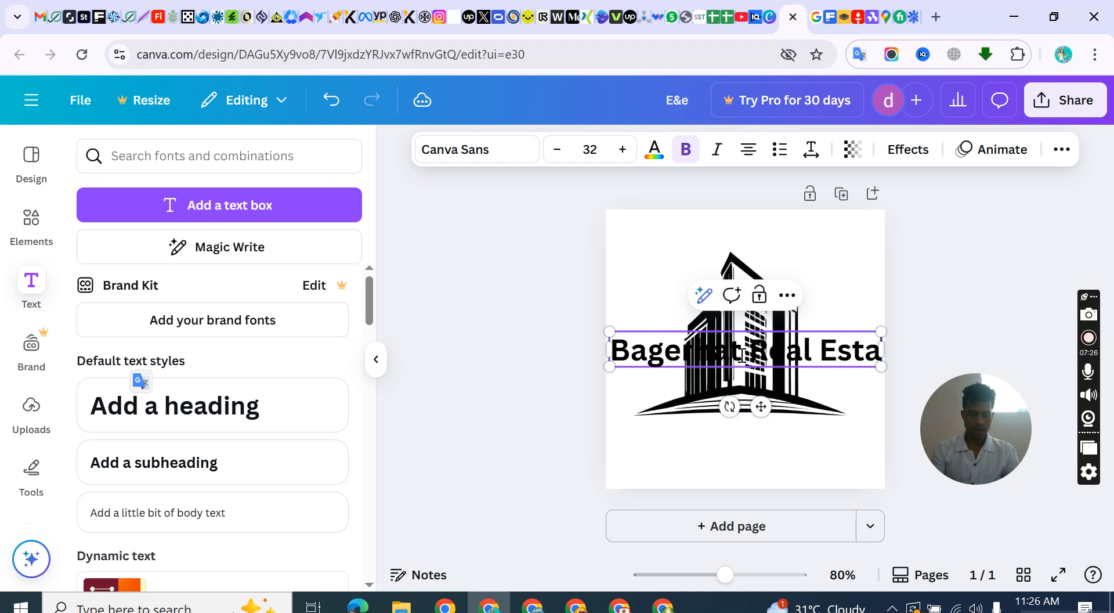
type("te")
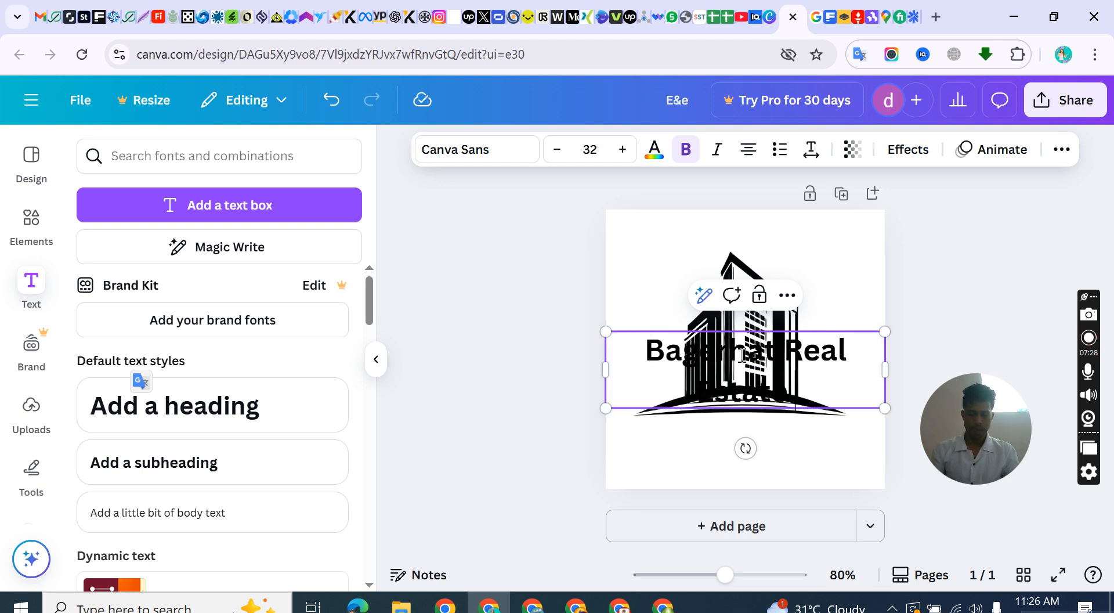
type(" Agemcy")
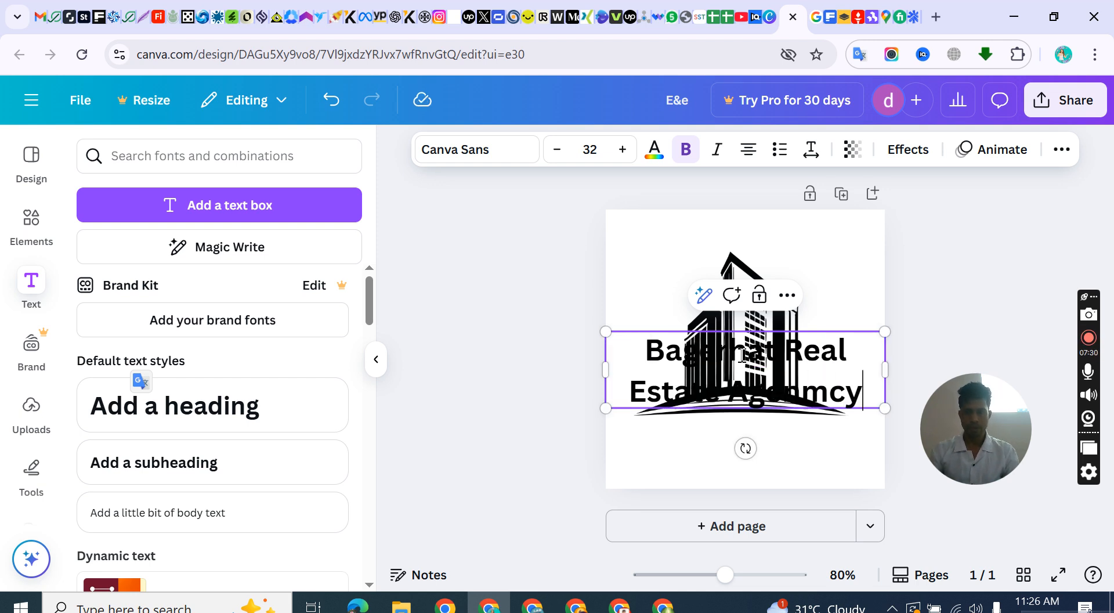
key("Escape")
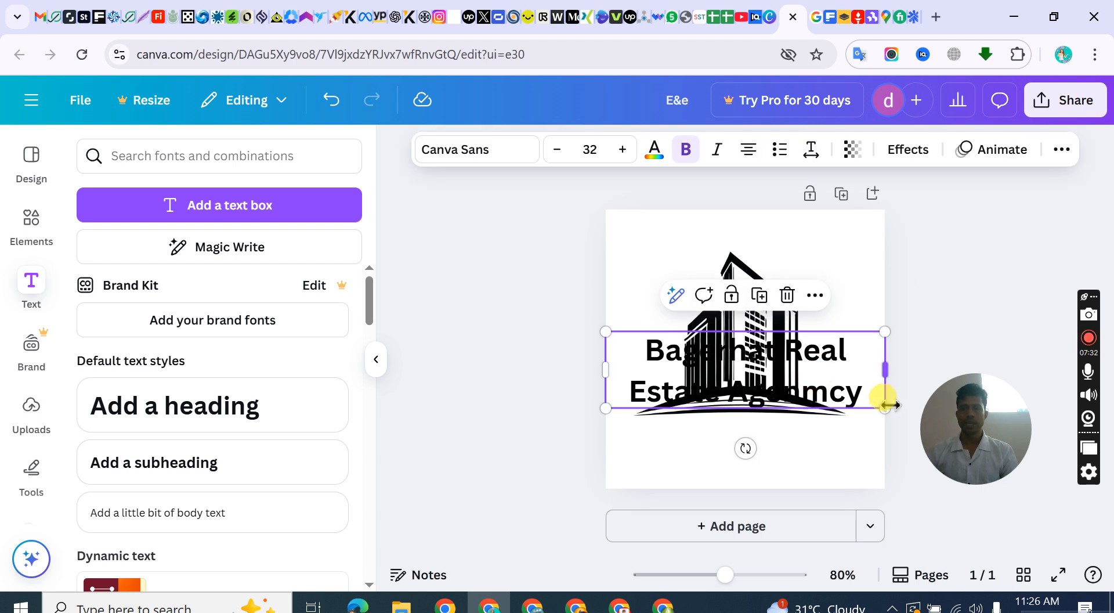
- Shrink the heading to font size 12.3 so that it fits on a single line
left_click_drag(884, 408, 833, 355)
left_click(555, 149)
left_click(555, 150)
left_click(555, 150)
left_click(555, 149)
left_click(555, 149)
left_click(555, 150)
left_click(556, 150)
left_click(555, 150)
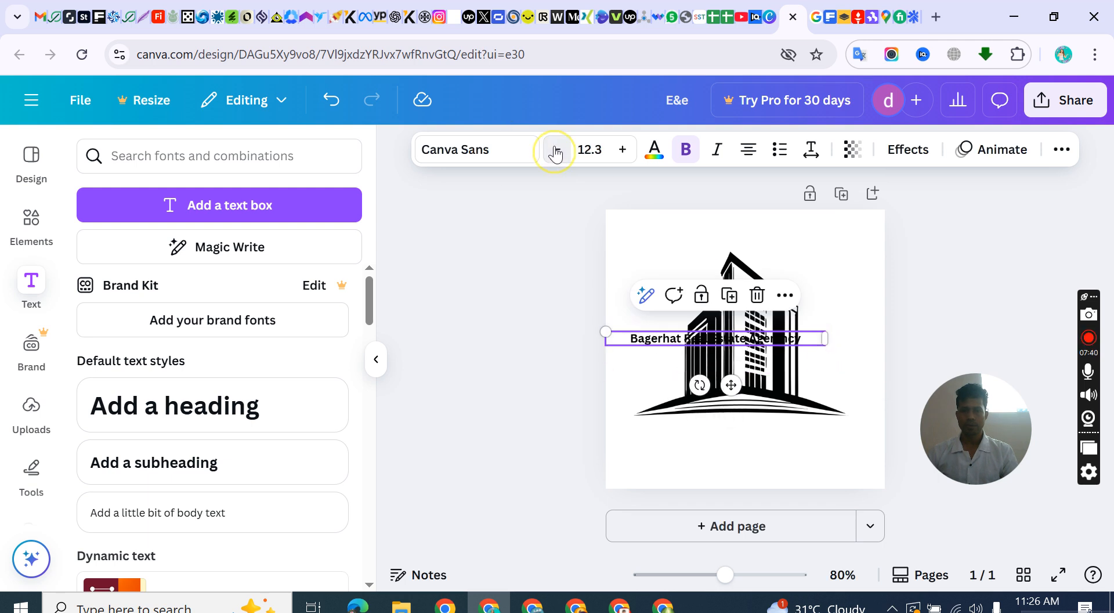
- Move the heading directly beneath the building's curved base
left_click(905, 313)
left_click_drag(746, 342, 768, 418)
left_click(918, 315)
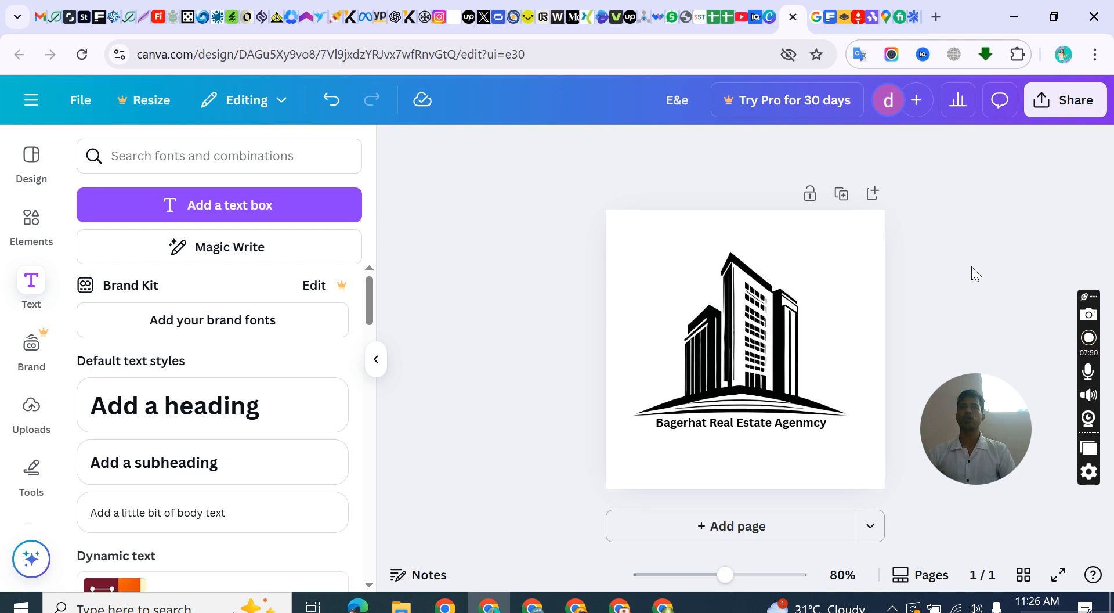
- Enlarge the building graphic to nearly the full canvas width and centre it above the heading
left_click(757, 330)
left_click_drag(848, 253, 870, 206)
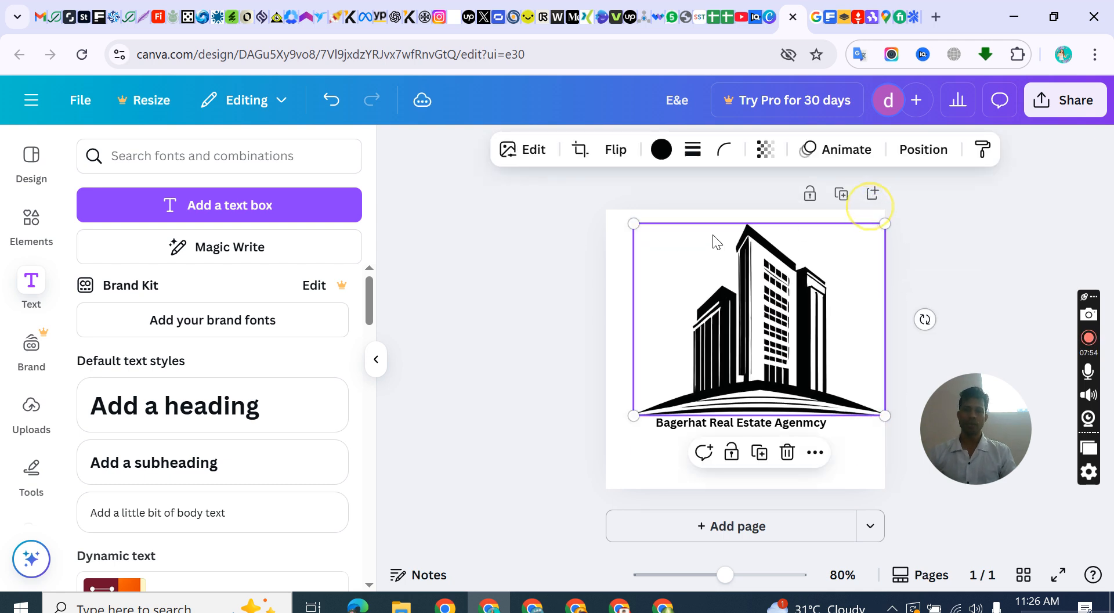
left_click_drag(633, 222, 608, 208)
left_click_drag(734, 251, 732, 258)
- Move the heading slightly lower and set the building graphic's base just above it
left_click(771, 428)
left_click_drag(770, 437, 765, 441)
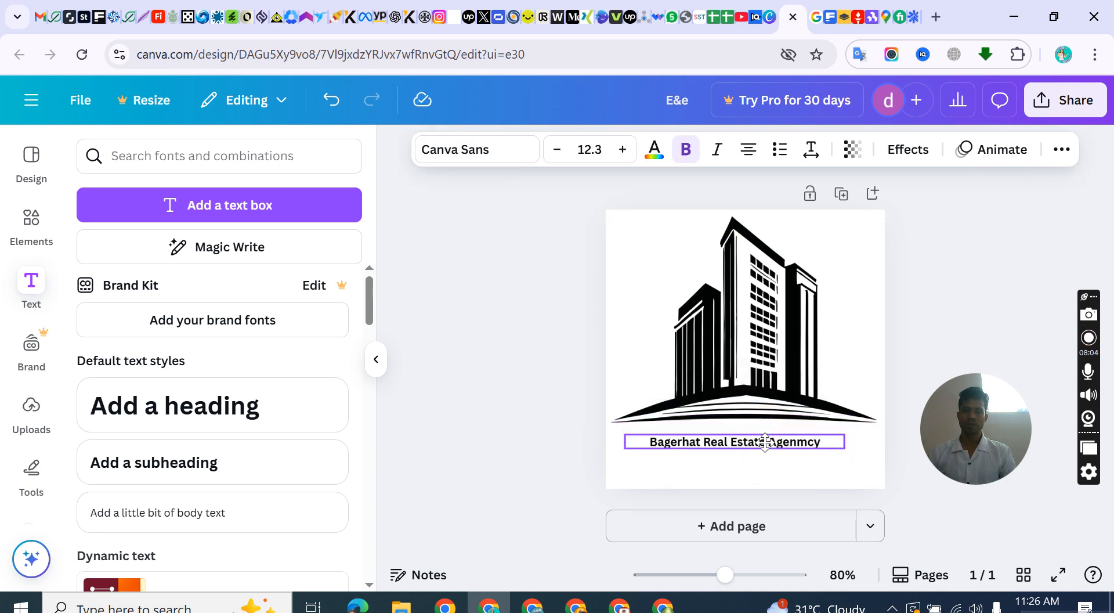
left_click_drag(740, 264, 745, 277)
left_click(818, 474)
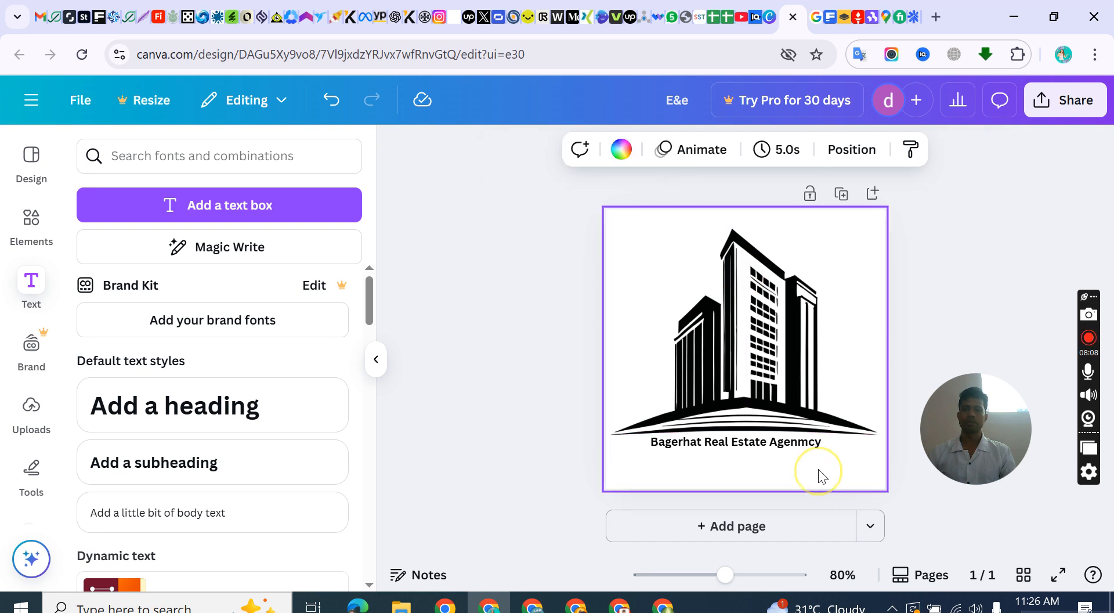
- Correct the misspelled last word of the heading to "Agency"
left_click(816, 450)
left_click(812, 443)
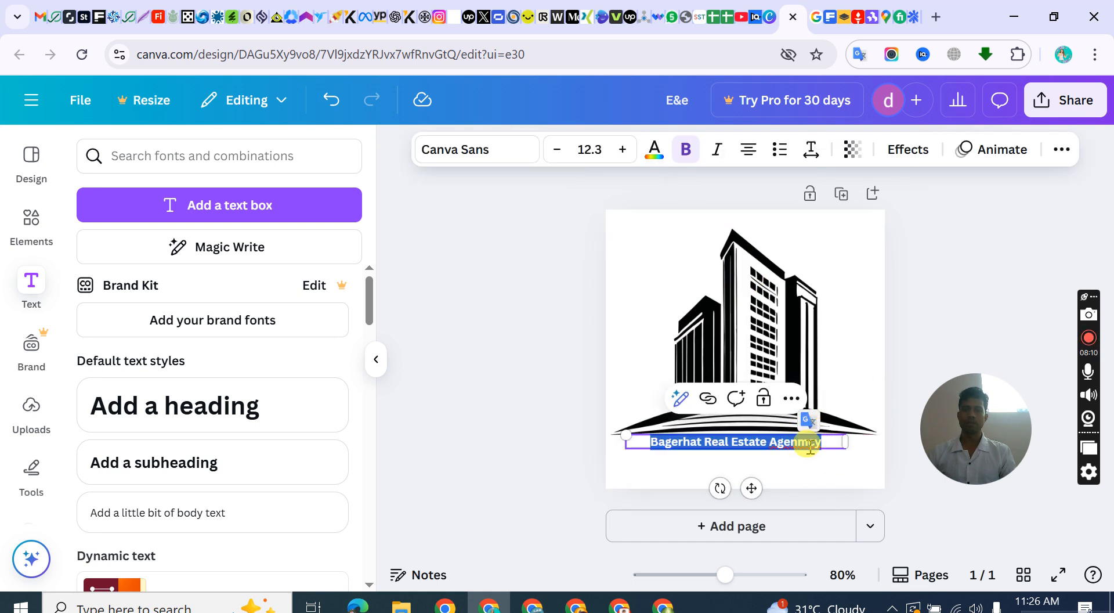
left_click(810, 444)
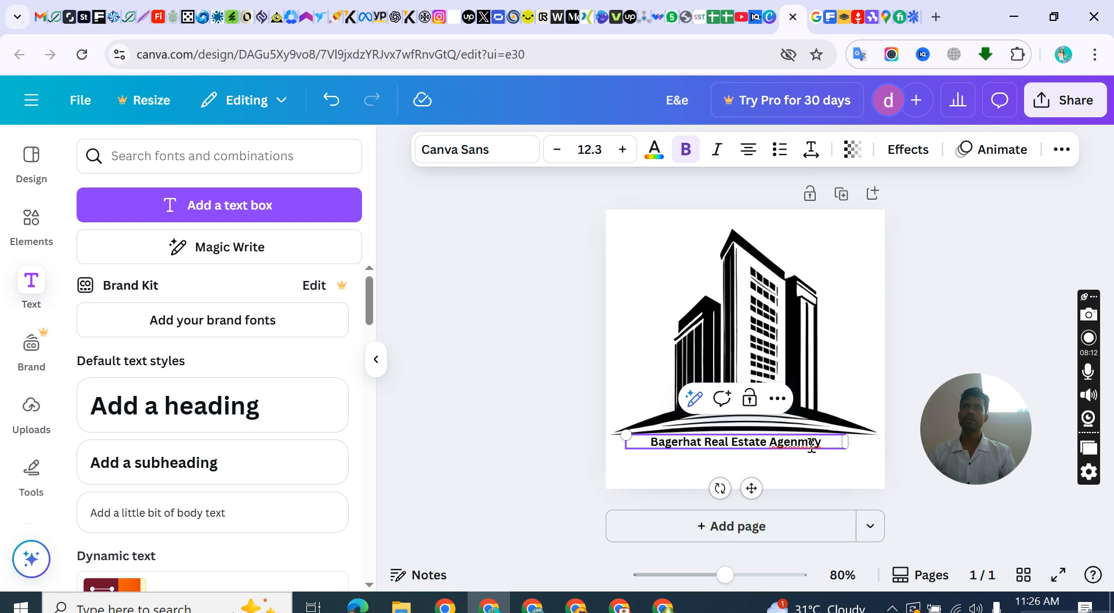
key("BackSpace")
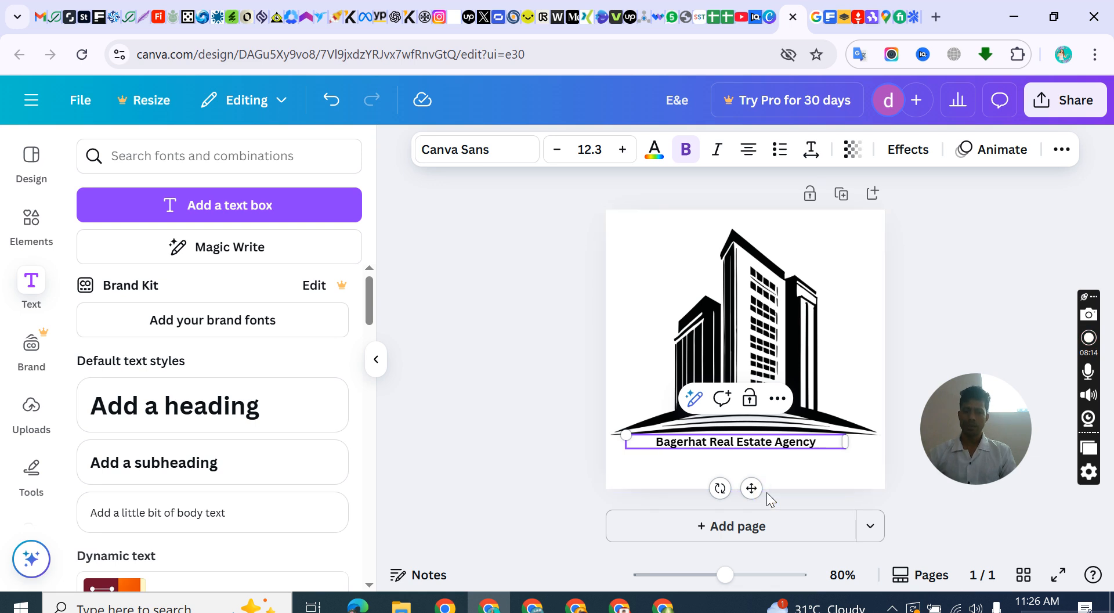
- Duplicate the building graphic and place the copy lower on the canvas, overlapping the heading
left_click(751, 352)
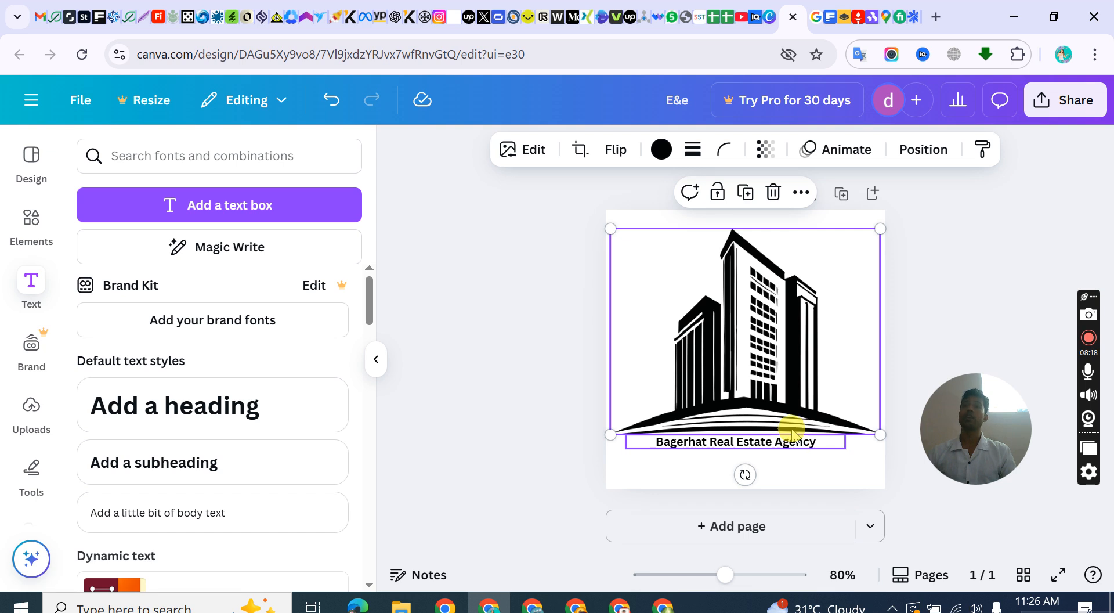
left_click(836, 348)
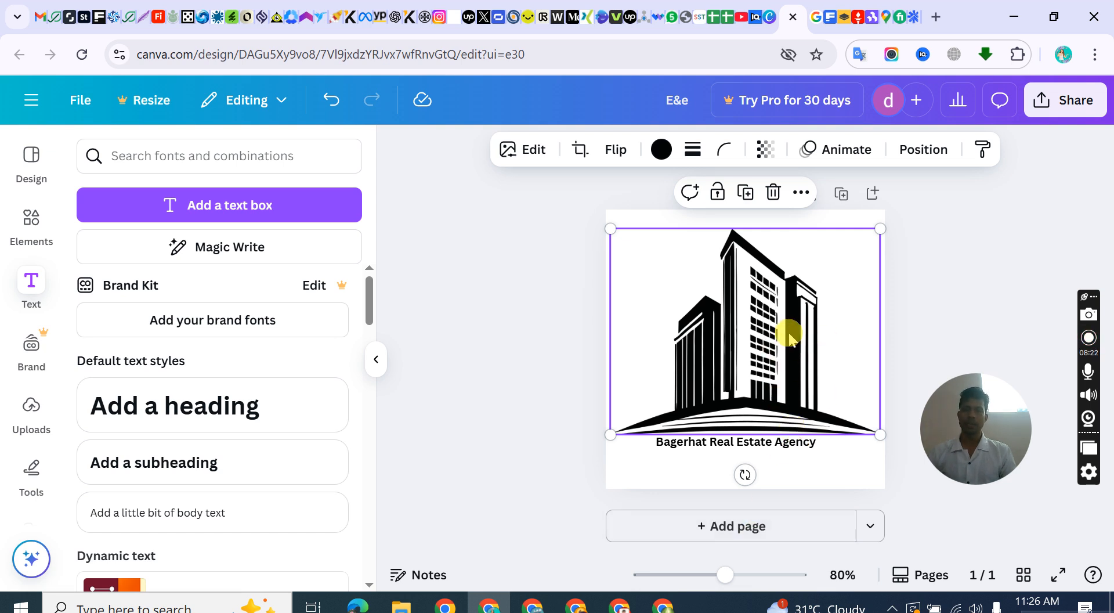
left_click(1002, 290)
left_click(769, 293)
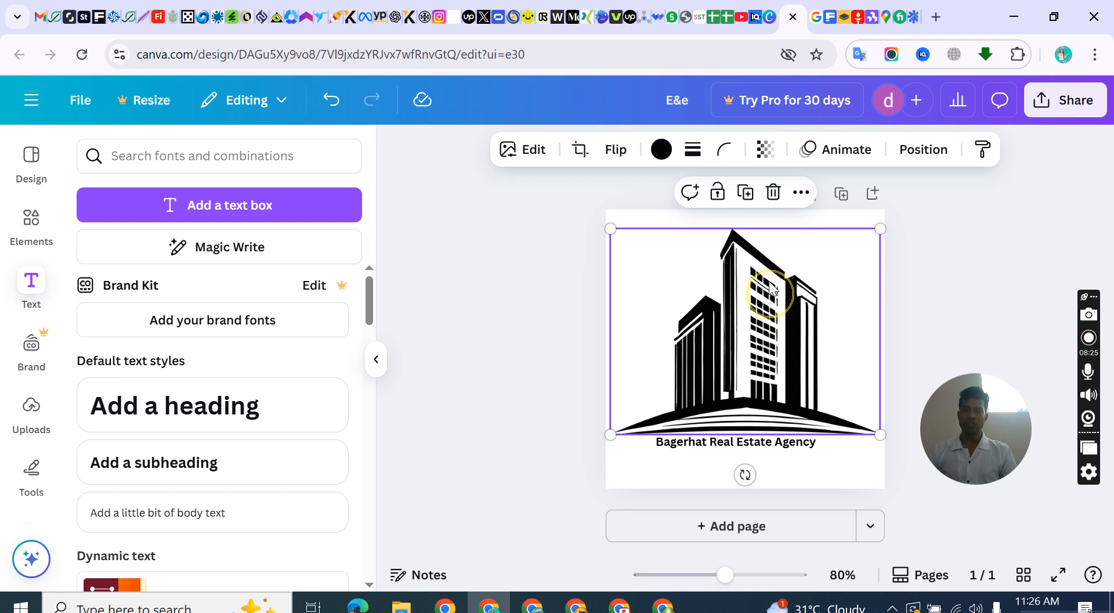
left_click(748, 194)
left_click_drag(746, 294, 738, 355)
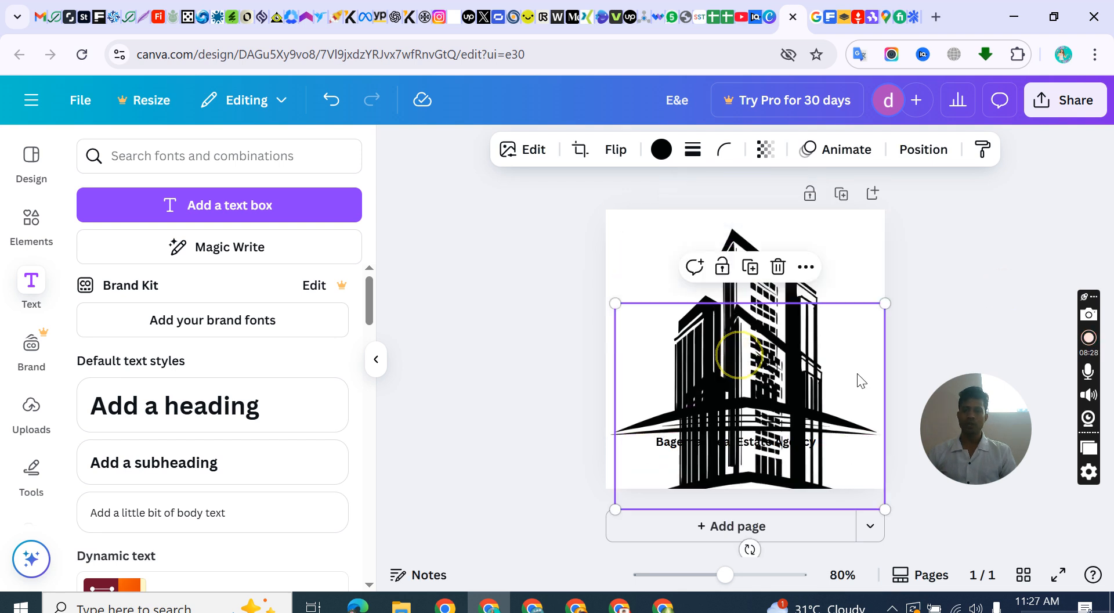
- Arrange the two building graphics side by side across the upper canvas, clear of the heading
left_click(937, 307)
left_click_drag(772, 280, 899, 227)
left_click_drag(708, 406, 705, 306)
left_click_drag(704, 360, 725, 420)
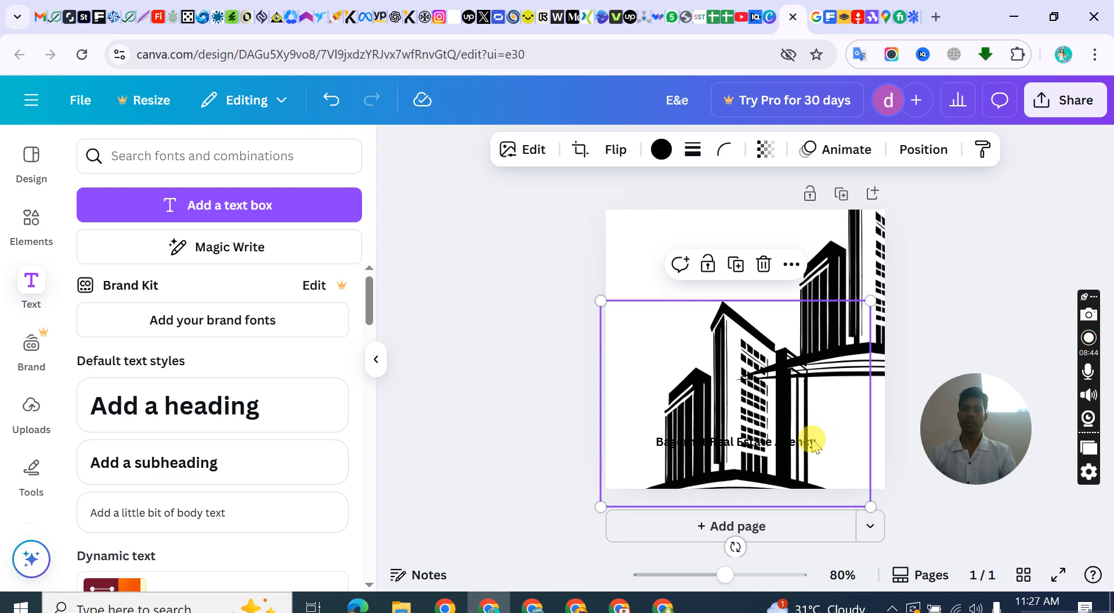
left_click_drag(704, 331, 691, 186)
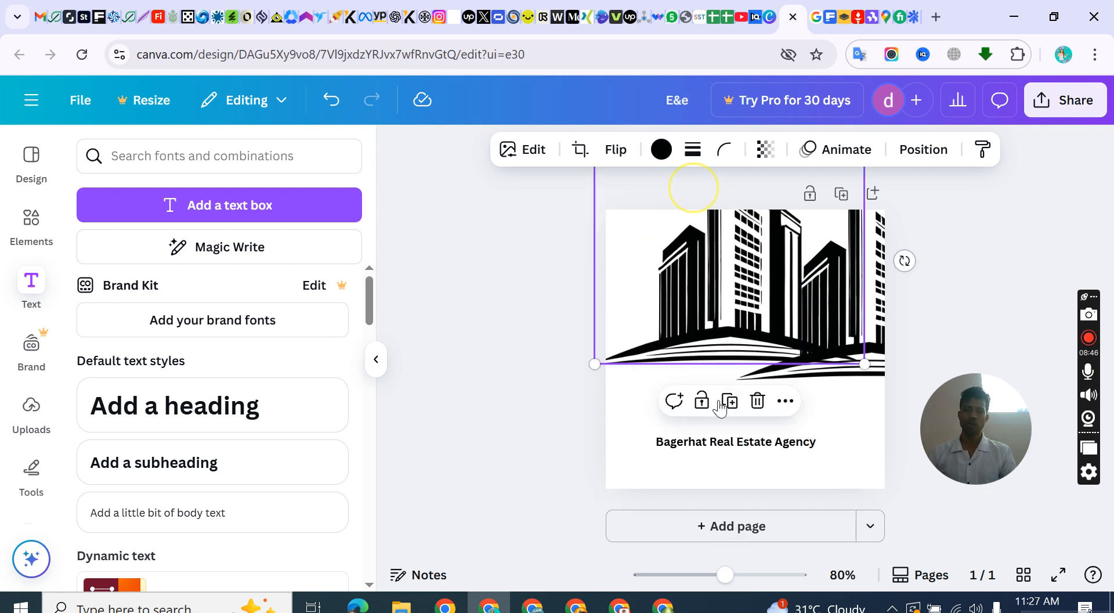
- Change the "Bagerhat Real Estate Agency" heading's text colour to red
left_click(708, 438)
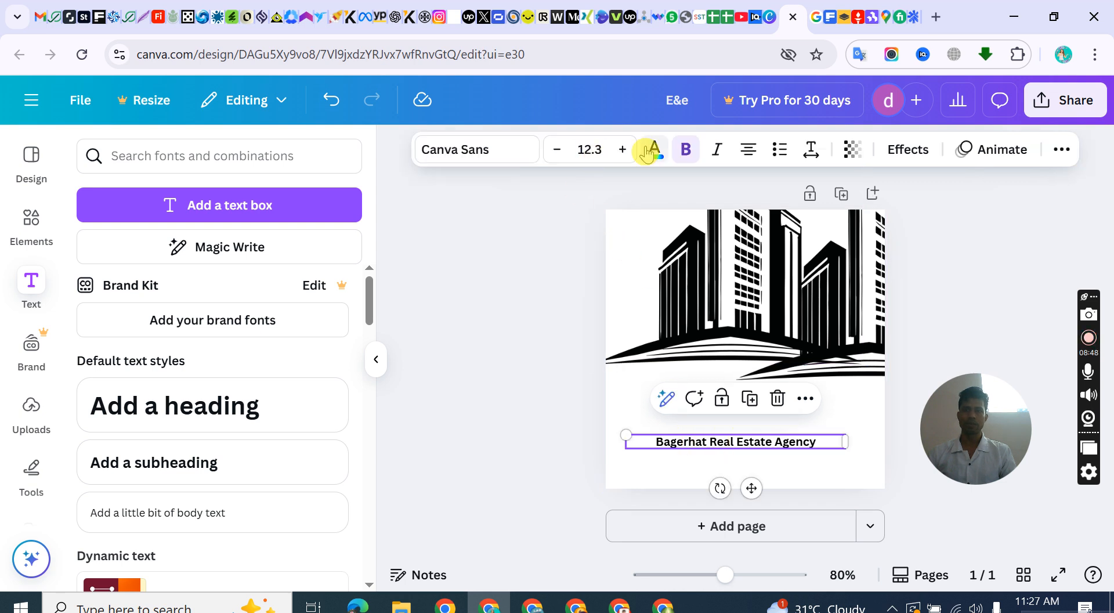
left_click(653, 149)
left_click(96, 382)
left_click(503, 305)
- Spread the two building graphics apart so they run off opposite sides of the canvas
left_click_drag(663, 290, 858, 281)
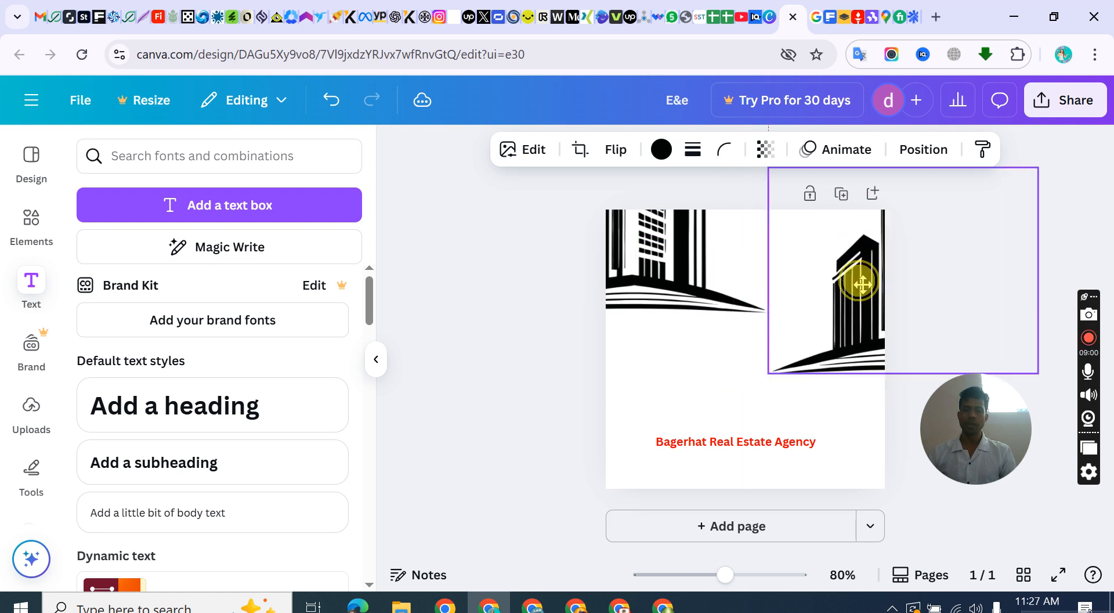
left_click(722, 326)
- Restrict the "building" results to photos, add the white angular tower against blue sky and place it above the heading
left_click(32, 221)
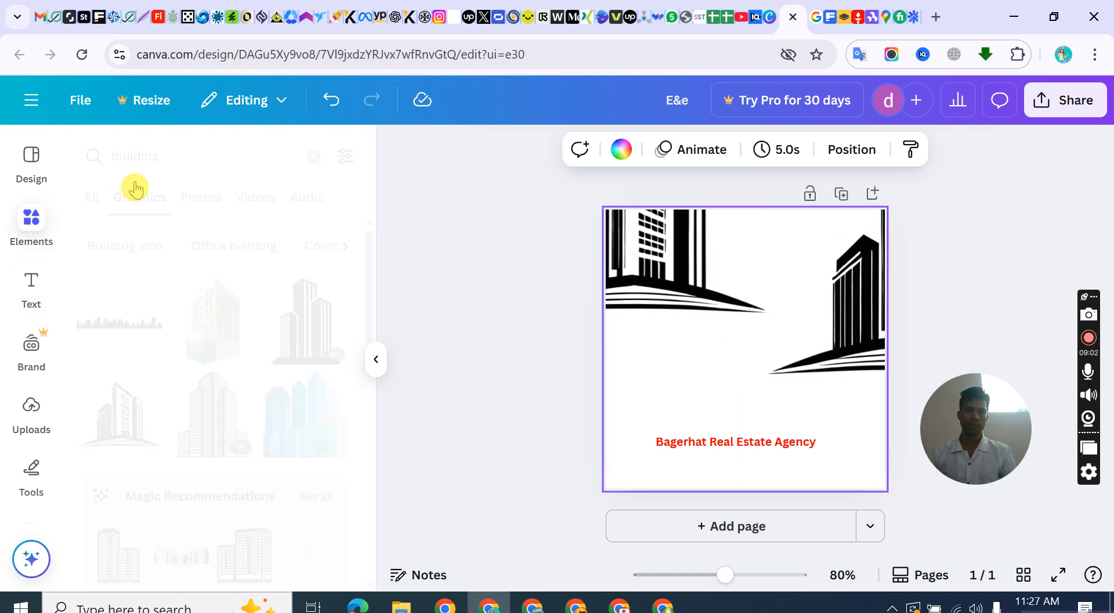
left_click(191, 202)
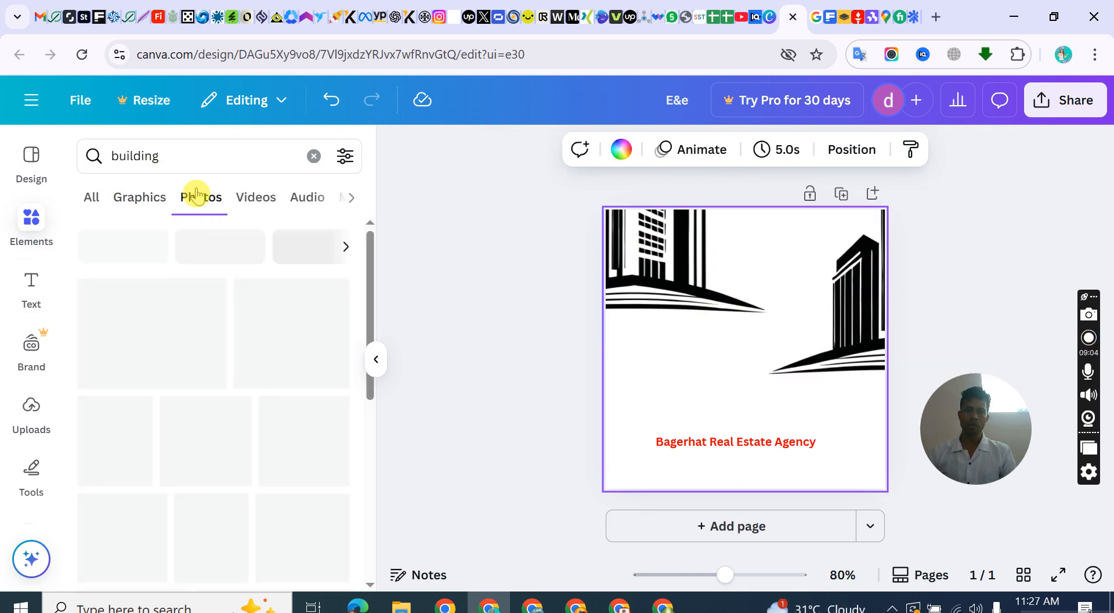
scroll(240, 442, "down", 2)
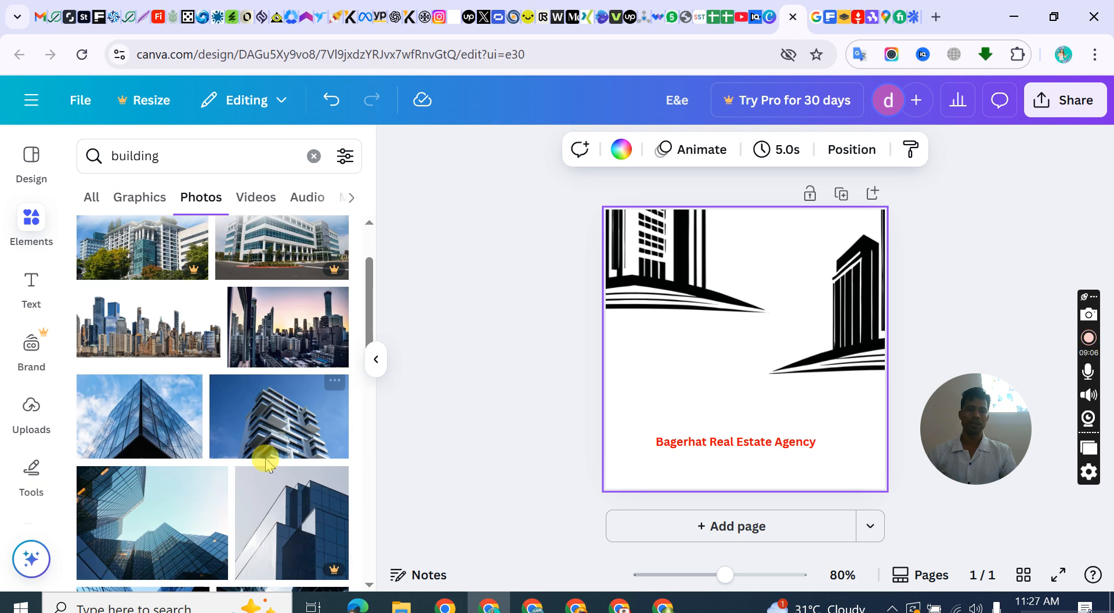
left_click(267, 432)
left_click_drag(754, 343, 733, 395)
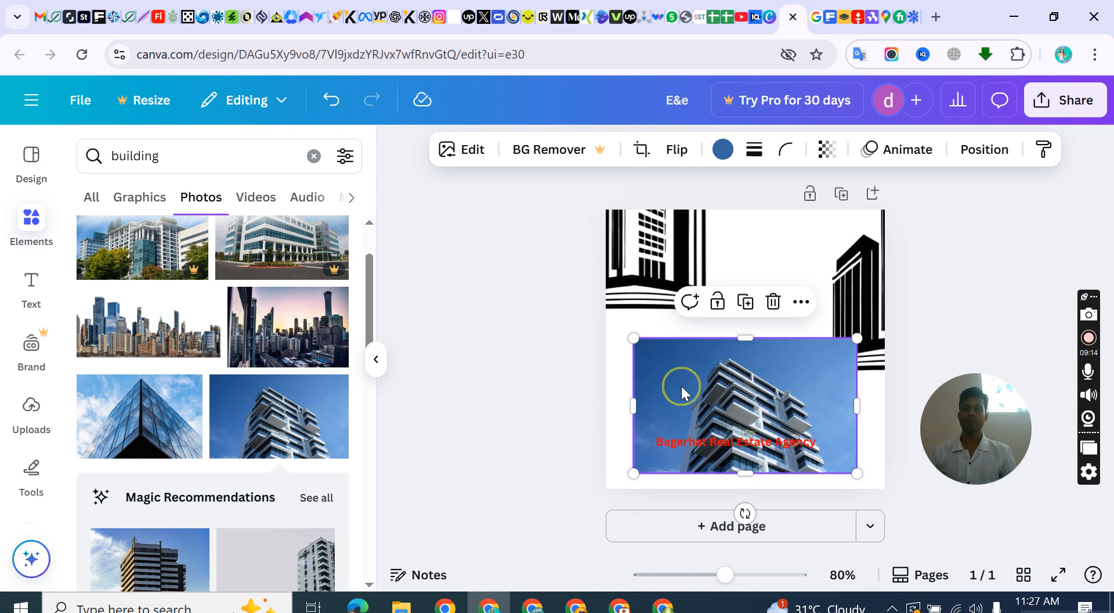
left_click_drag(743, 384, 750, 317)
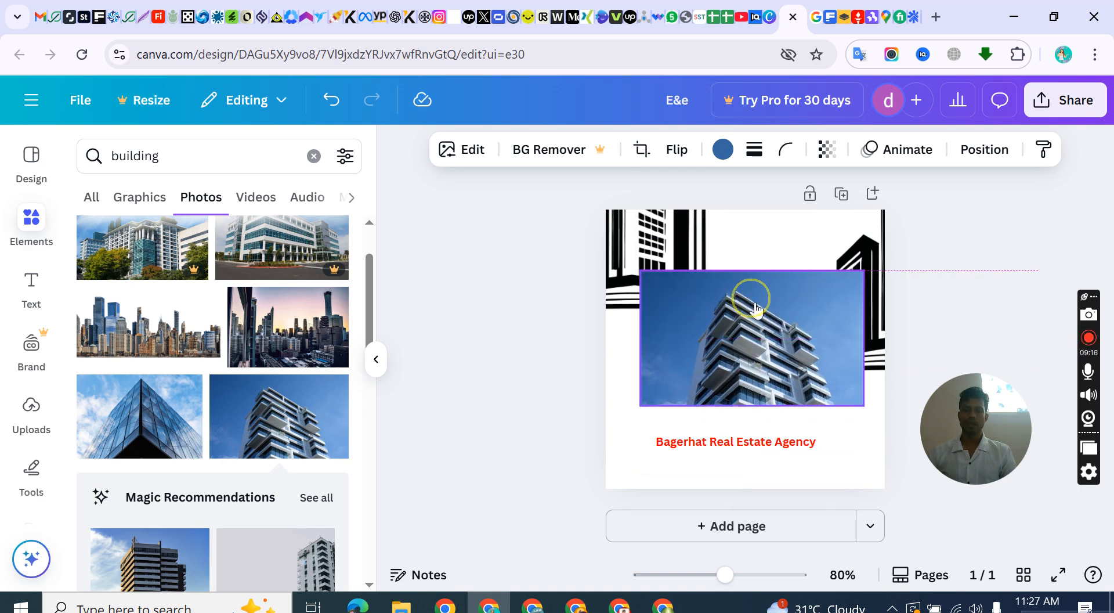
- Duplicate the tower photo and place the copy overlapping the original, just above the heading
left_click(753, 235)
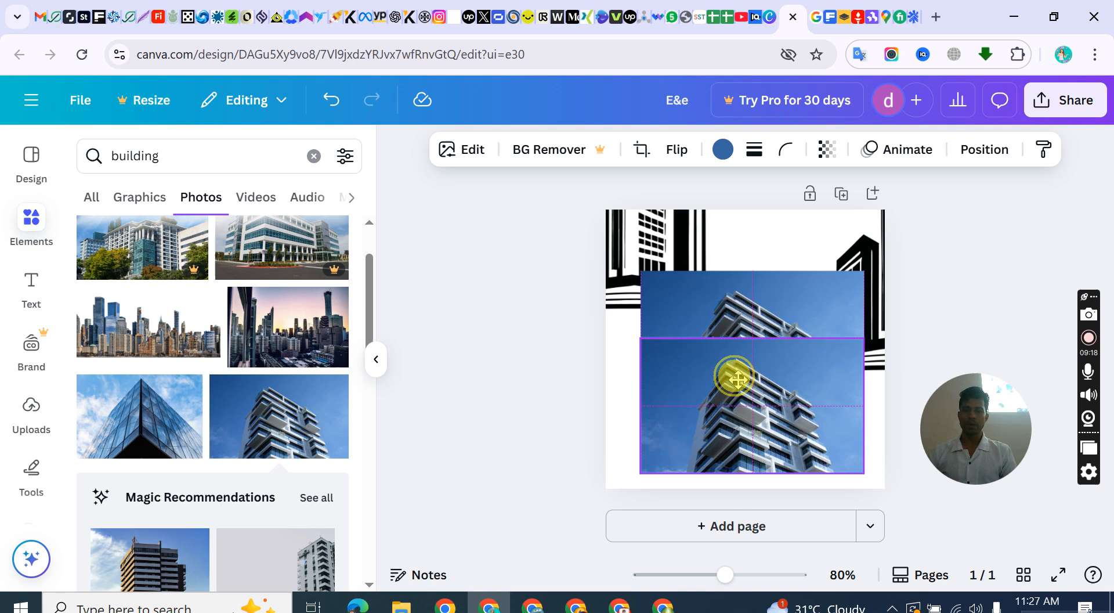
left_click(735, 370)
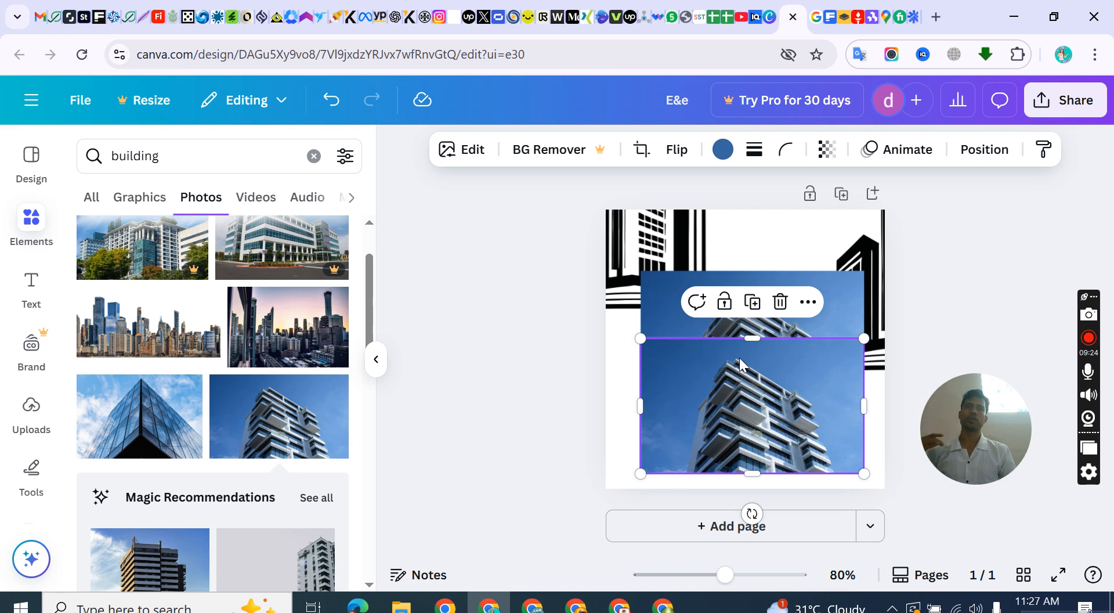
left_click_drag(770, 378, 726, 336)
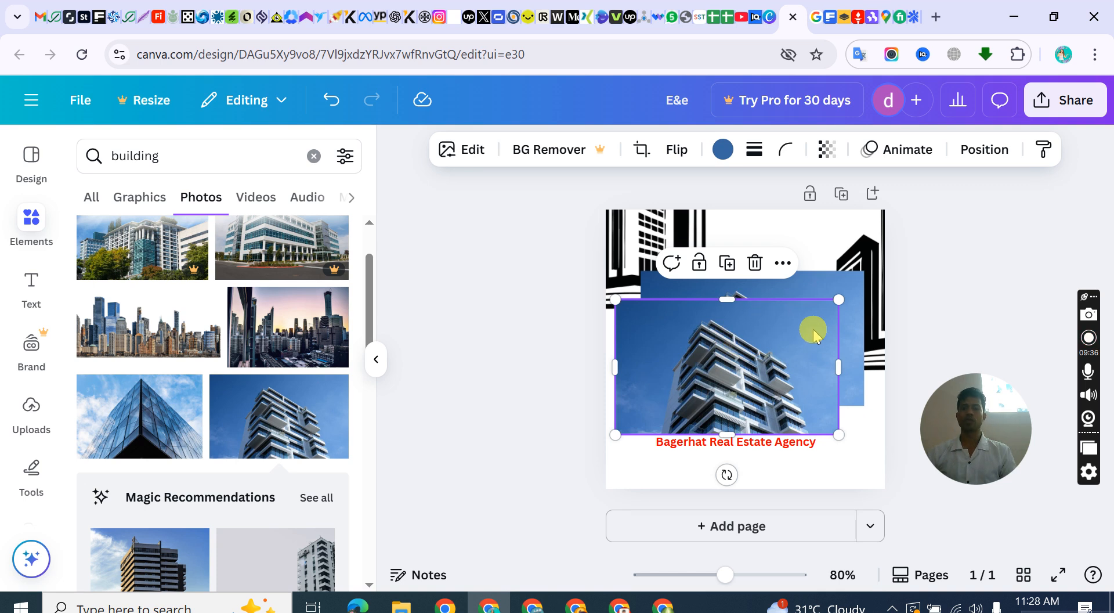
- Round the copied photo's corners to the maximum and move it to the canvas's lower-left area
left_click(786, 149)
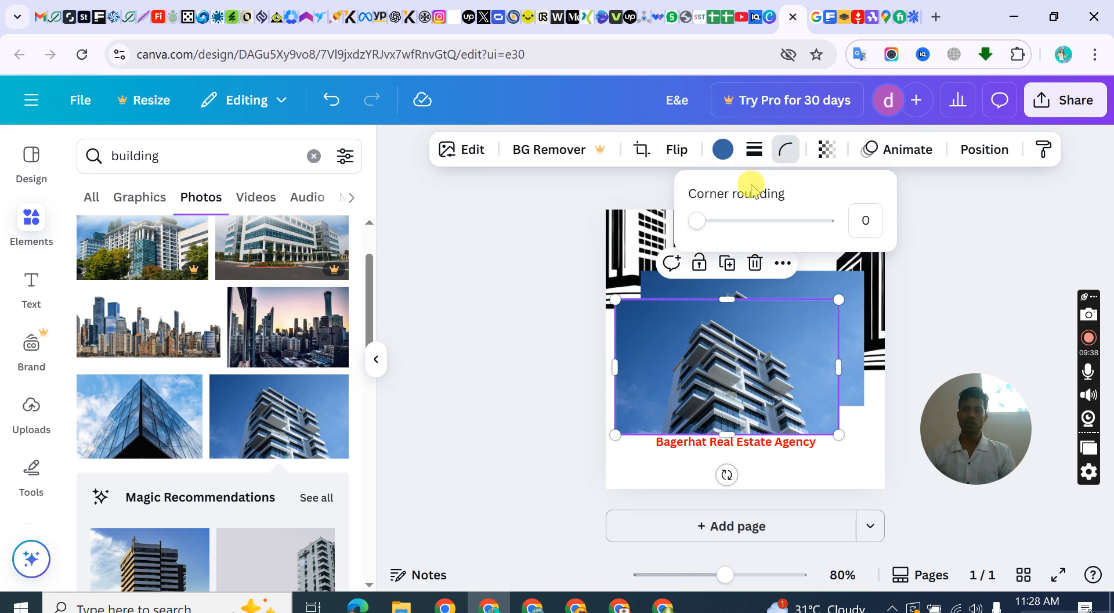
left_click_drag(700, 223, 888, 228)
left_click_drag(725, 348, 705, 399)
- Delete both tower photos from the canvas
left_click(746, 290)
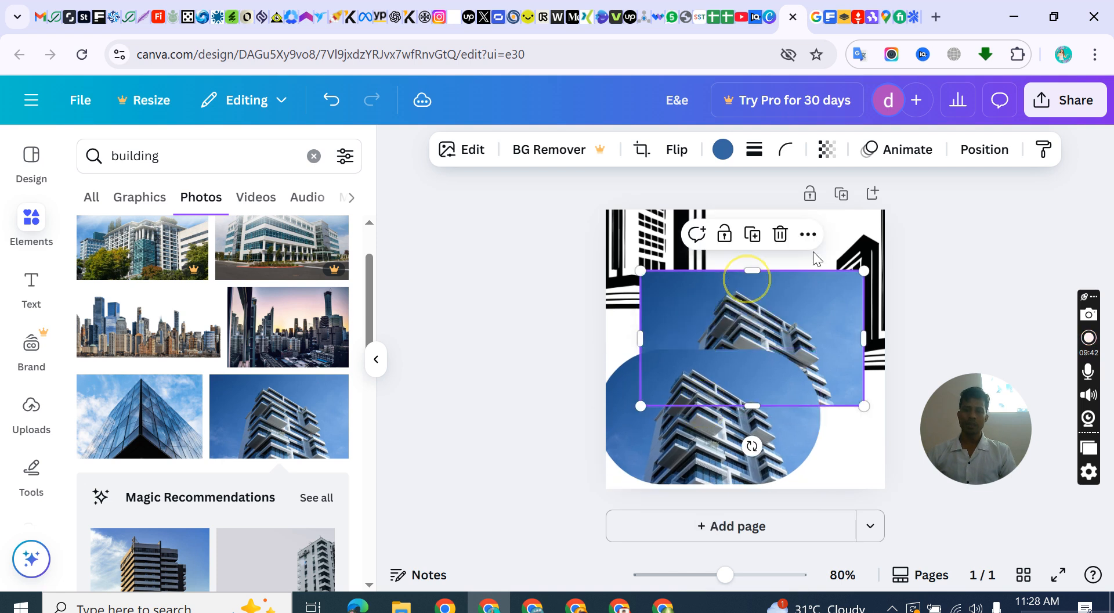
left_click(851, 239)
left_click(728, 303)
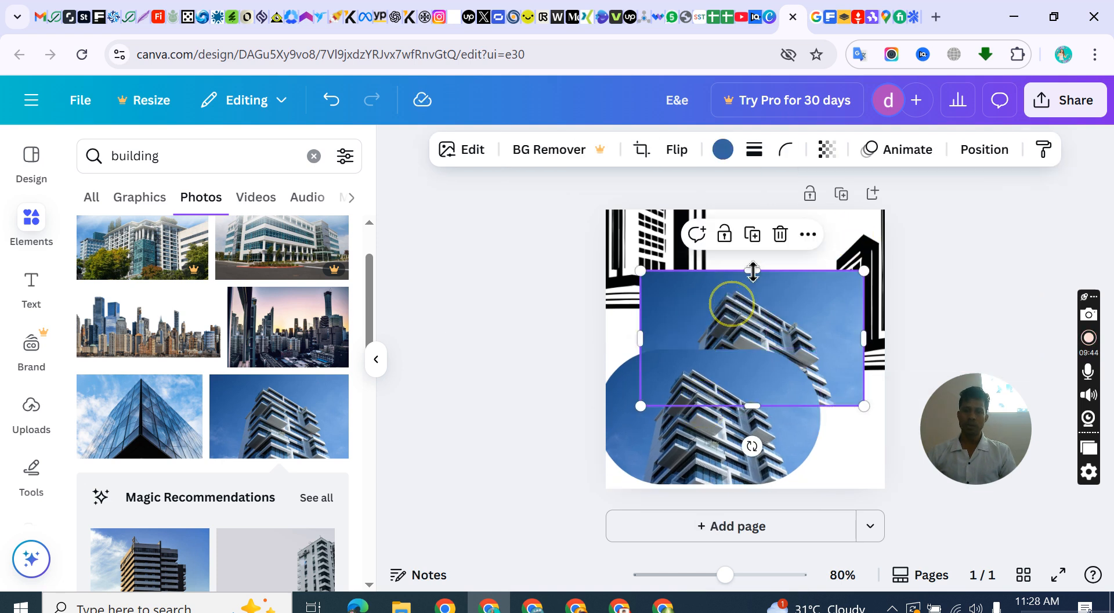
left_click(778, 232)
left_click(686, 383)
left_click(736, 313)
- Move the building graphic from the canvas's right edge to the middle, above the red heading
left_click_drag(838, 291, 668, 347)
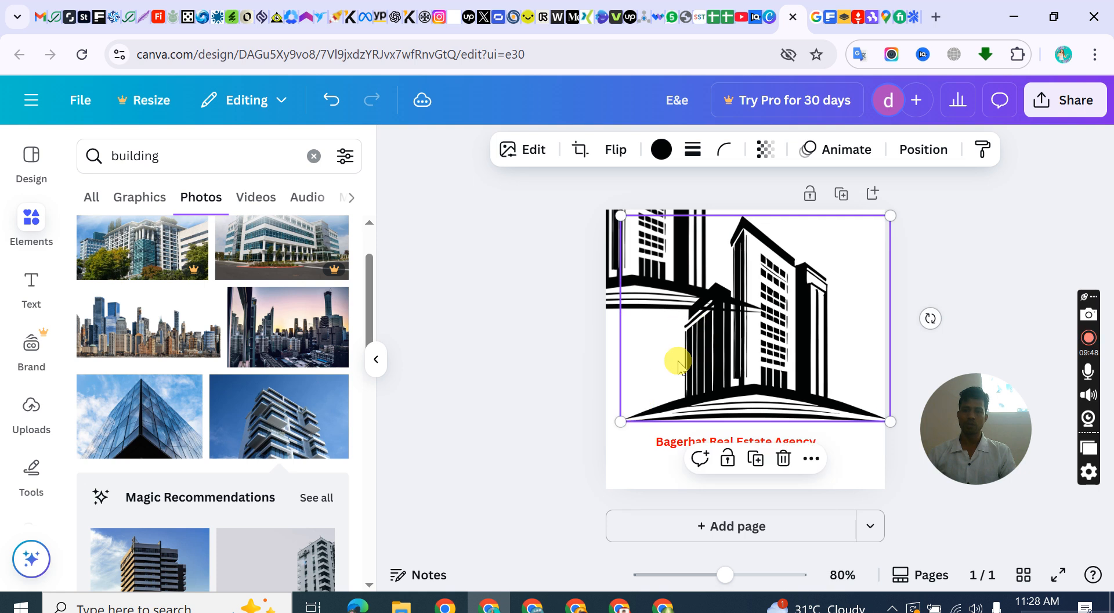
- Round the front building graphic's corners to 100
left_click(723, 145)
left_click_drag(634, 221, 801, 237)
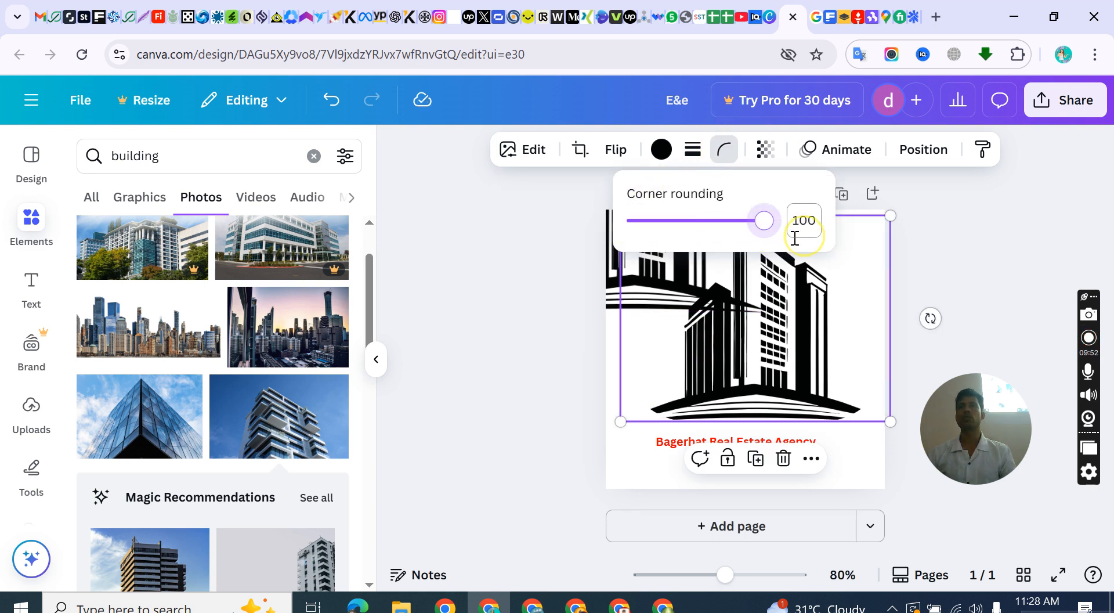
scroll(637, 321, "up", 2)
scroll(637, 321, "down", 1)
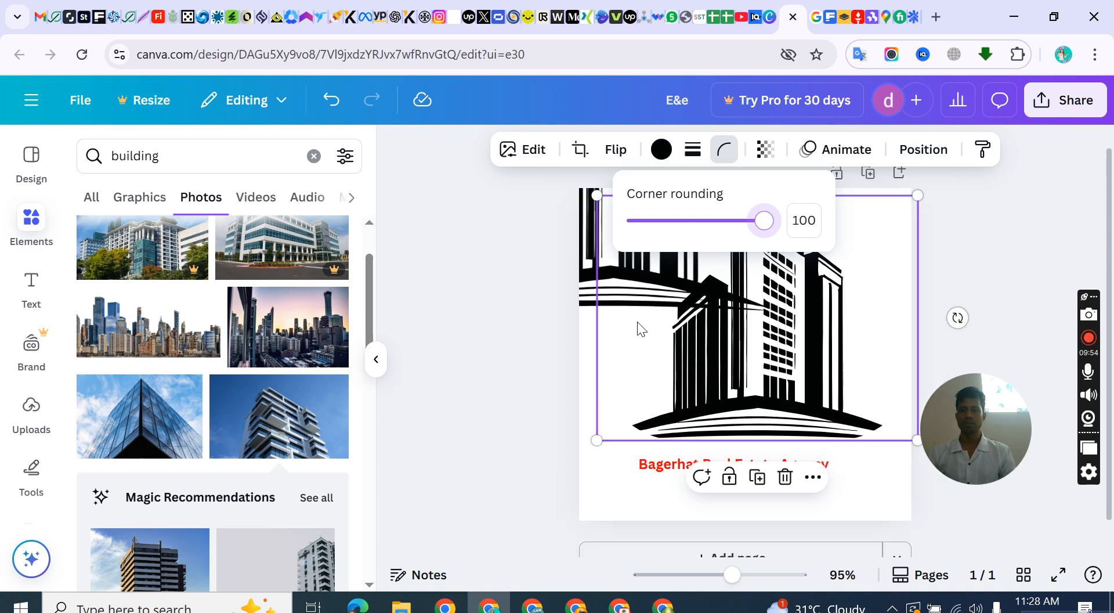
scroll(637, 322, "down", 1)
key("Escape")
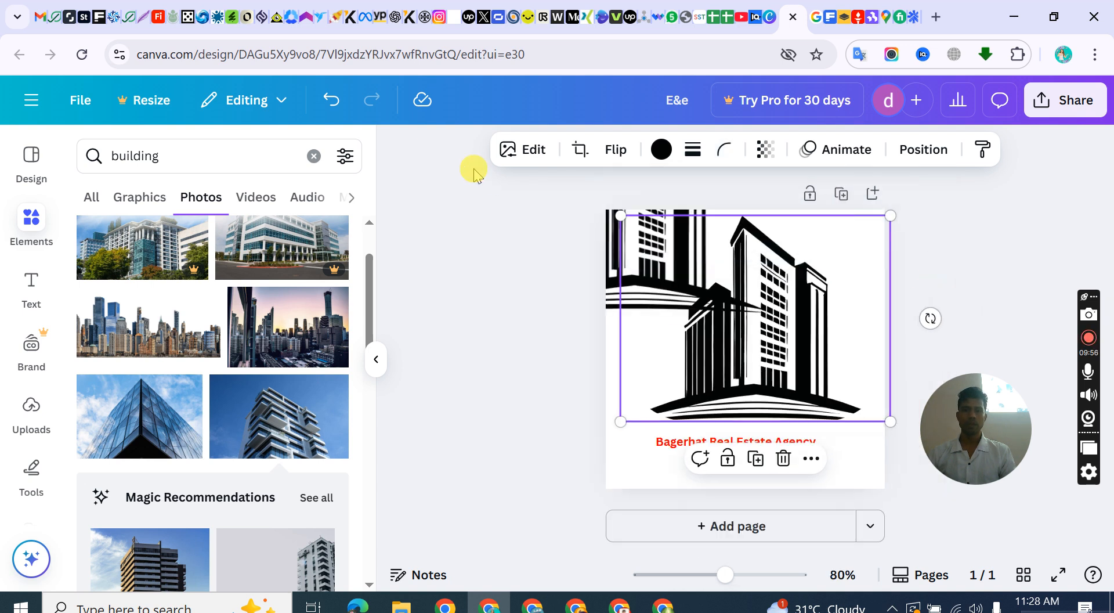
scroll(458, 115, "up", 1)
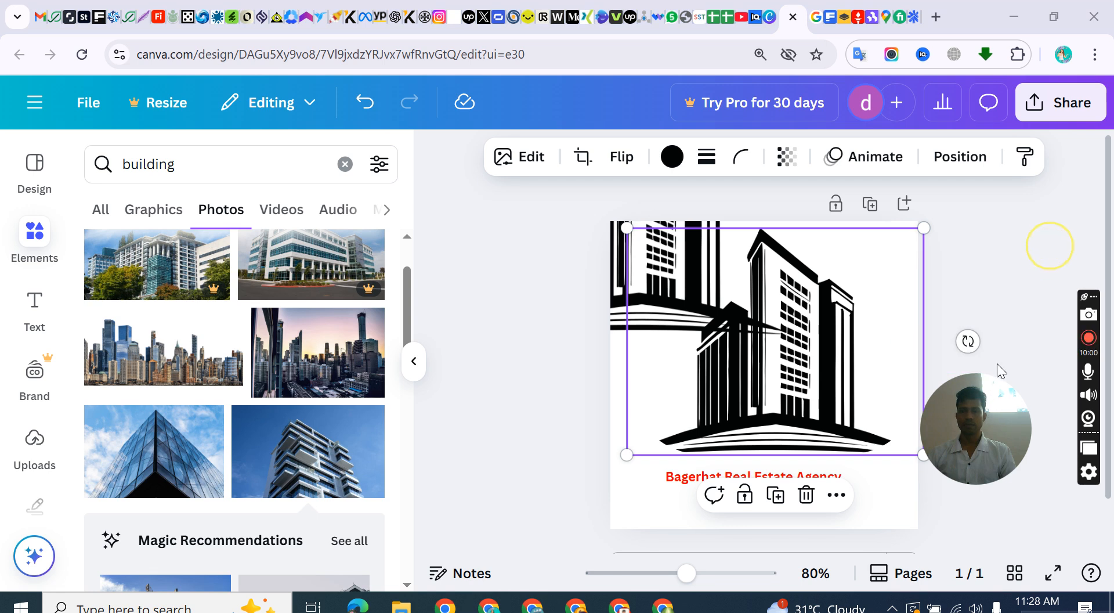
- Delete the front building graphic and move the remaining one to the middle of the canvas, directly above the red heading
left_click_drag(992, 400, 1061, 219)
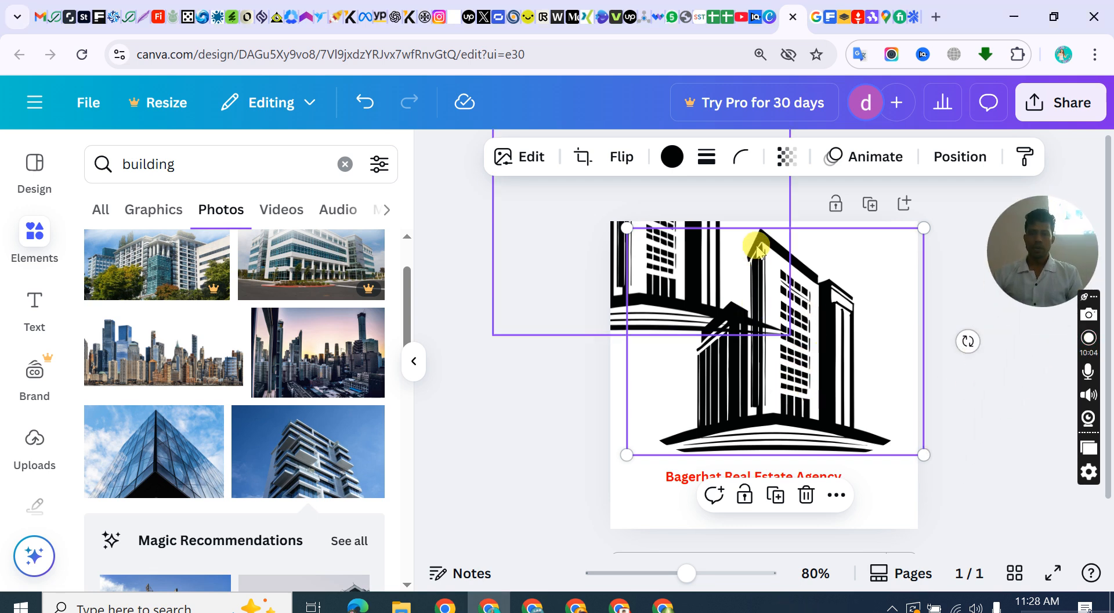
left_click(805, 494)
left_click_drag(690, 316, 797, 414)
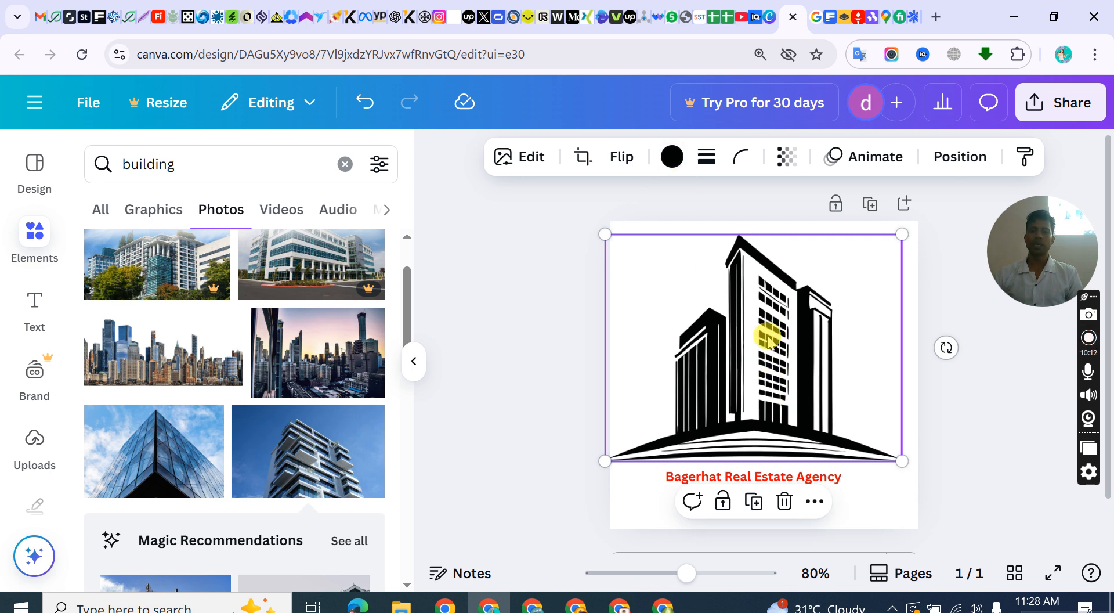
- Try light green, purple, blue and green #7ED957 from the default solid colors on the building graphic
left_click(674, 157)
scroll(219, 455, "down", 3)
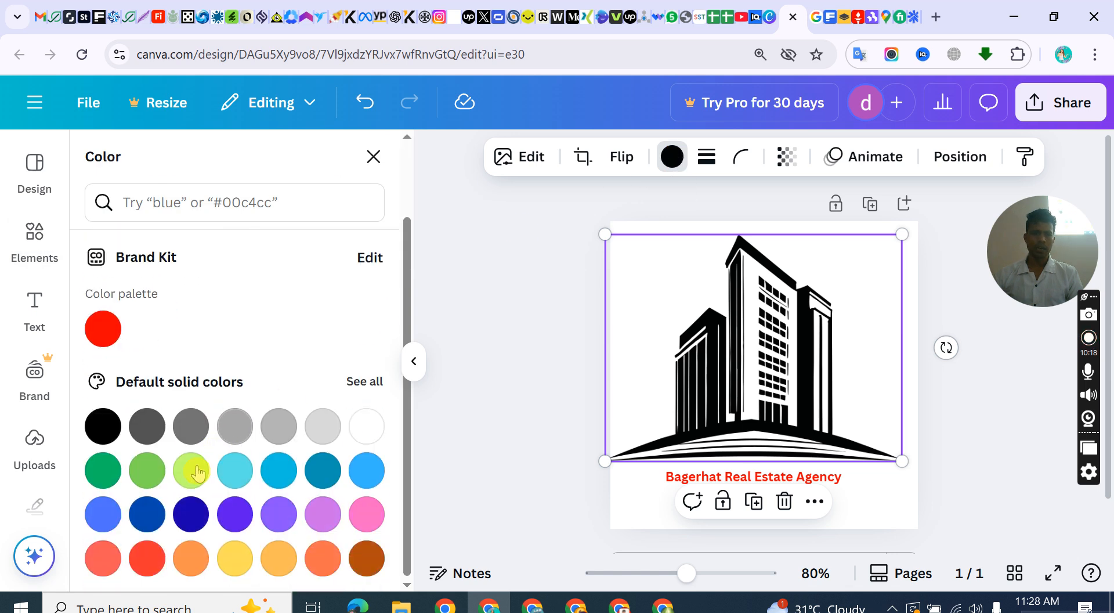
left_click(198, 473)
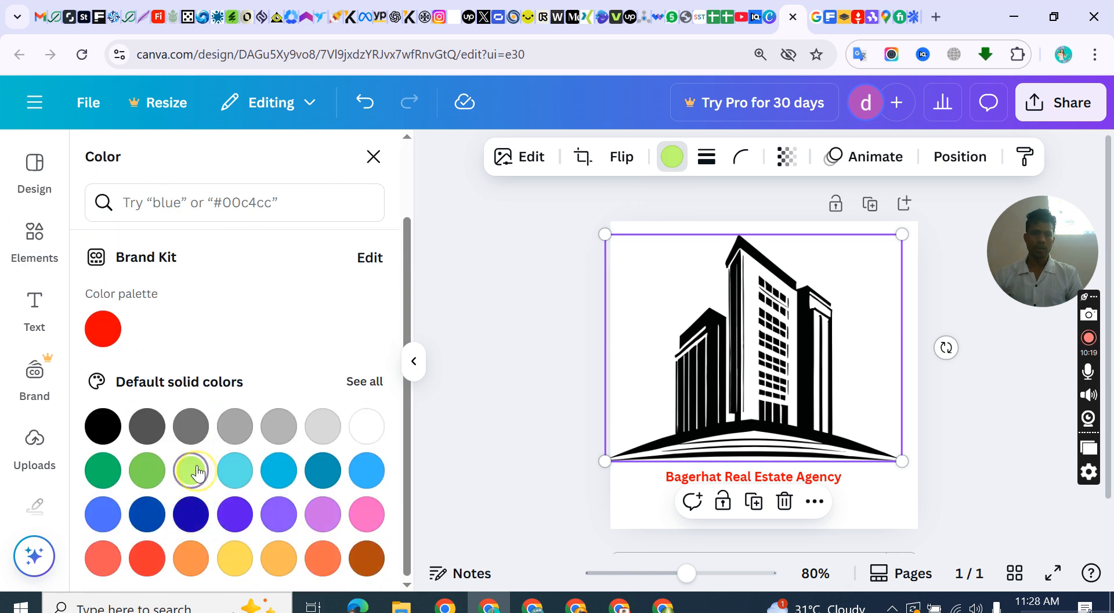
left_click(273, 522)
left_click(103, 513)
left_click(146, 469)
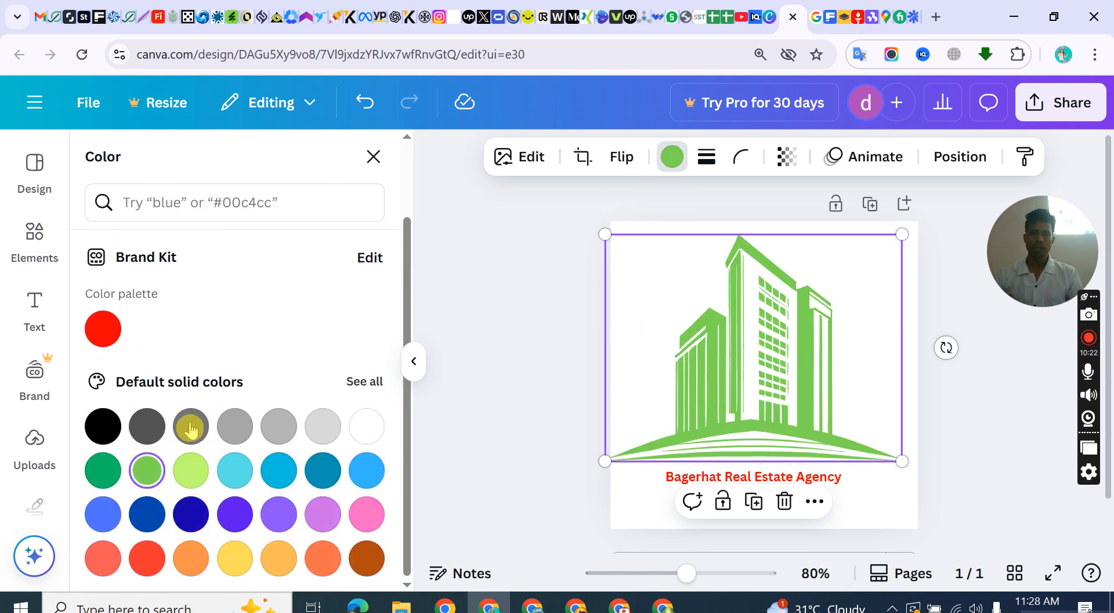
- Set the building graphic's color to a custom dark green, #278200
scroll(180, 441, "up", 3)
left_click(102, 296)
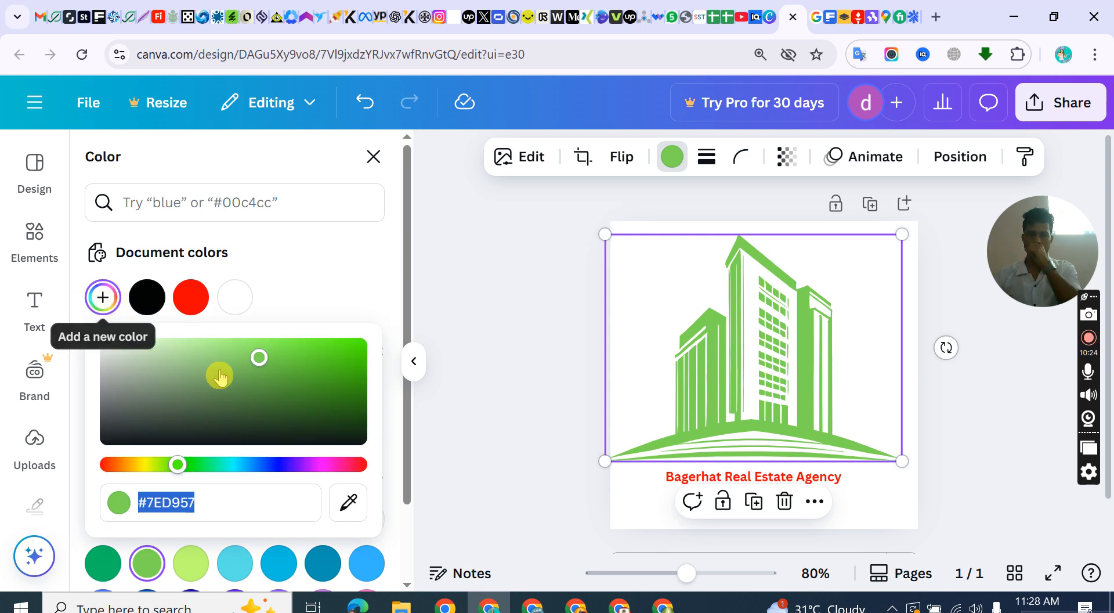
left_click_drag(257, 359, 383, 397)
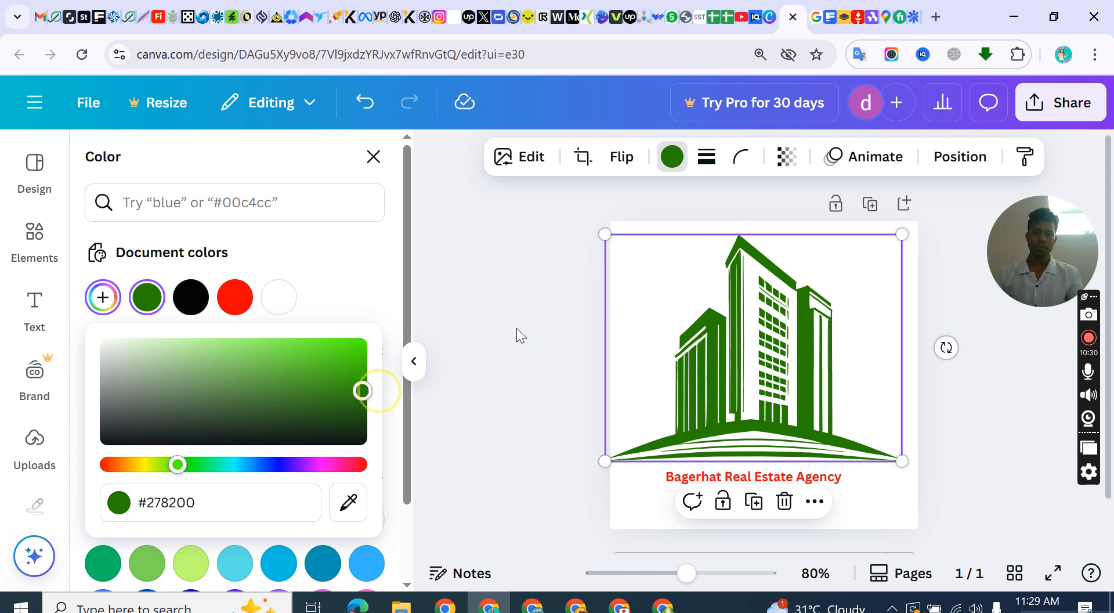
left_click(533, 316)
left_click(551, 297)
left_click(721, 322)
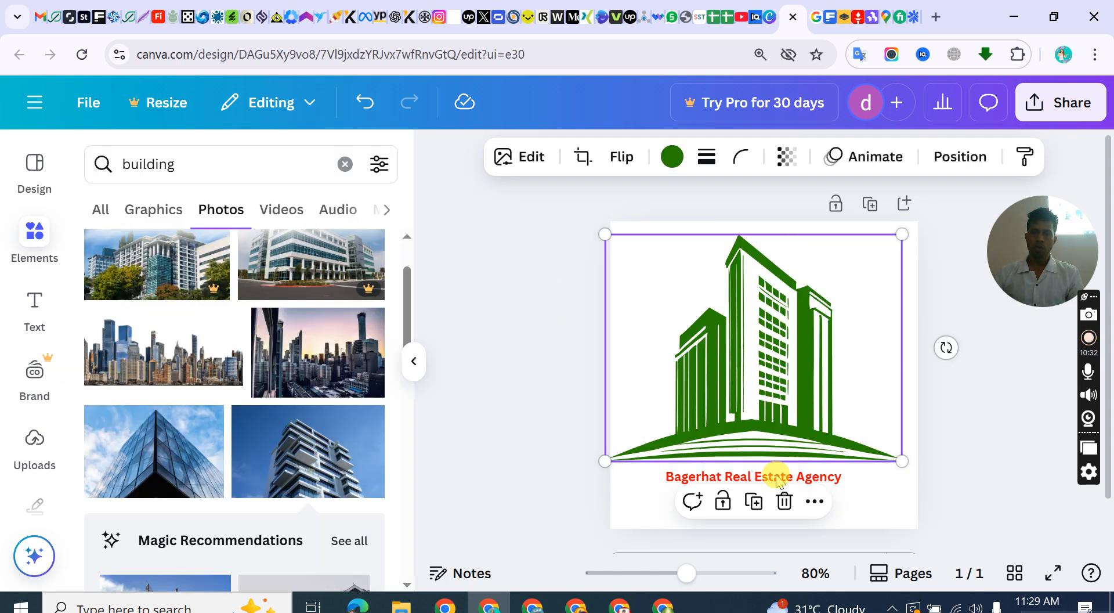
- Recolor the "Bagerhat Real Estate Agency" heading with the document's dark green used on the building graphic
left_click(776, 477)
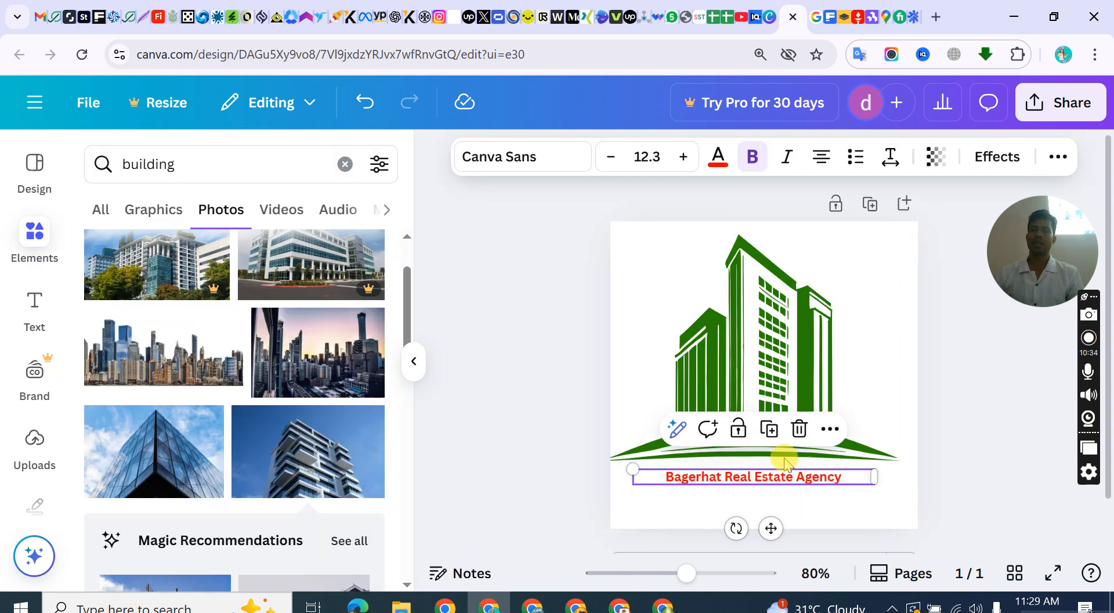
left_click(800, 355)
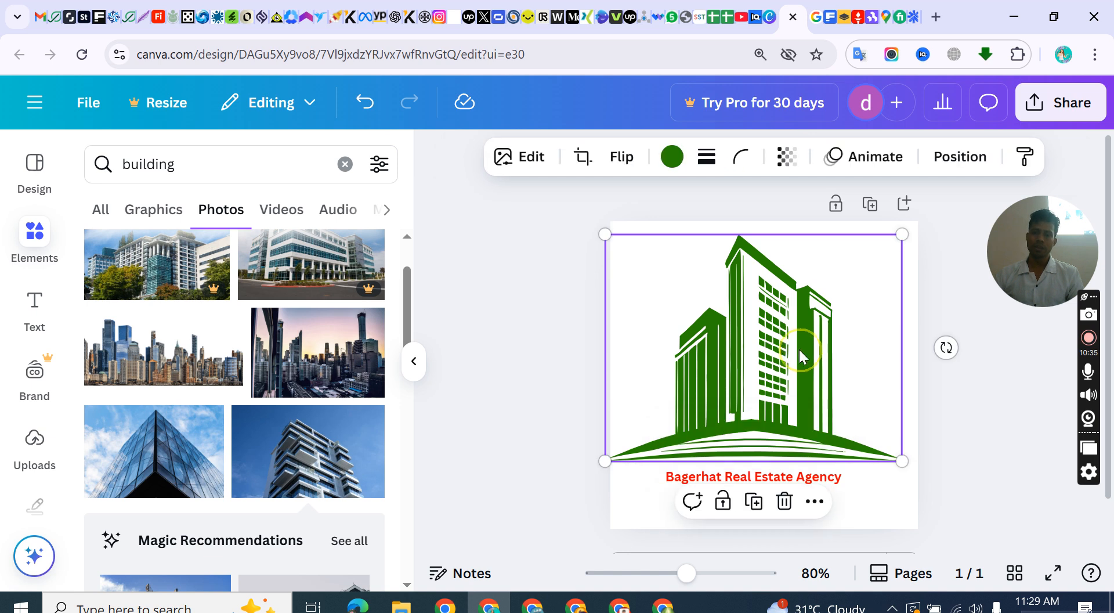
left_click(719, 476)
left_click(717, 157)
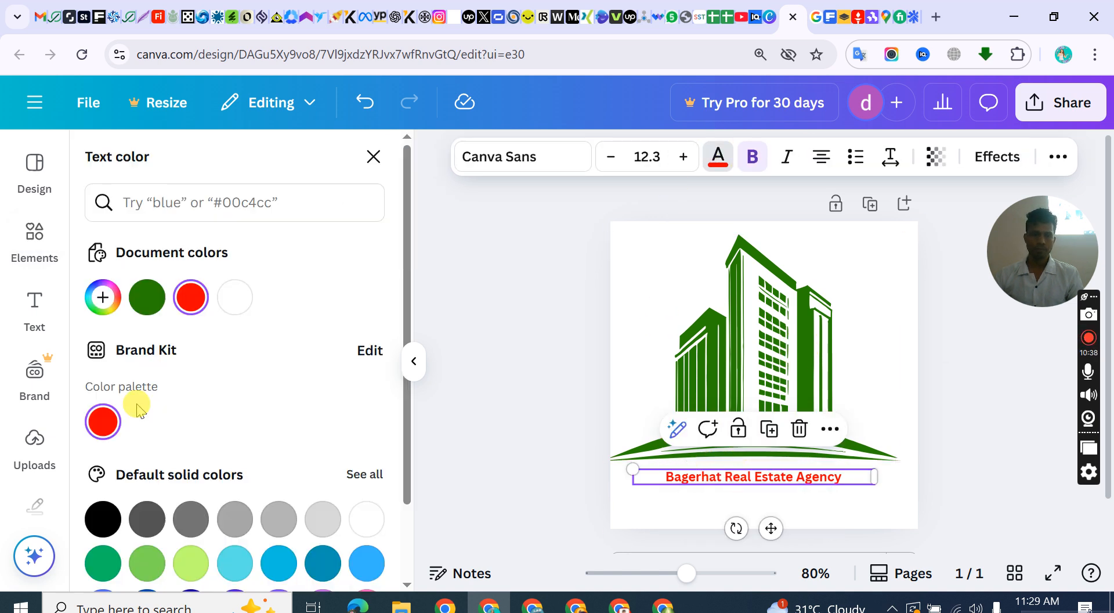
left_click(147, 296)
left_click(465, 293)
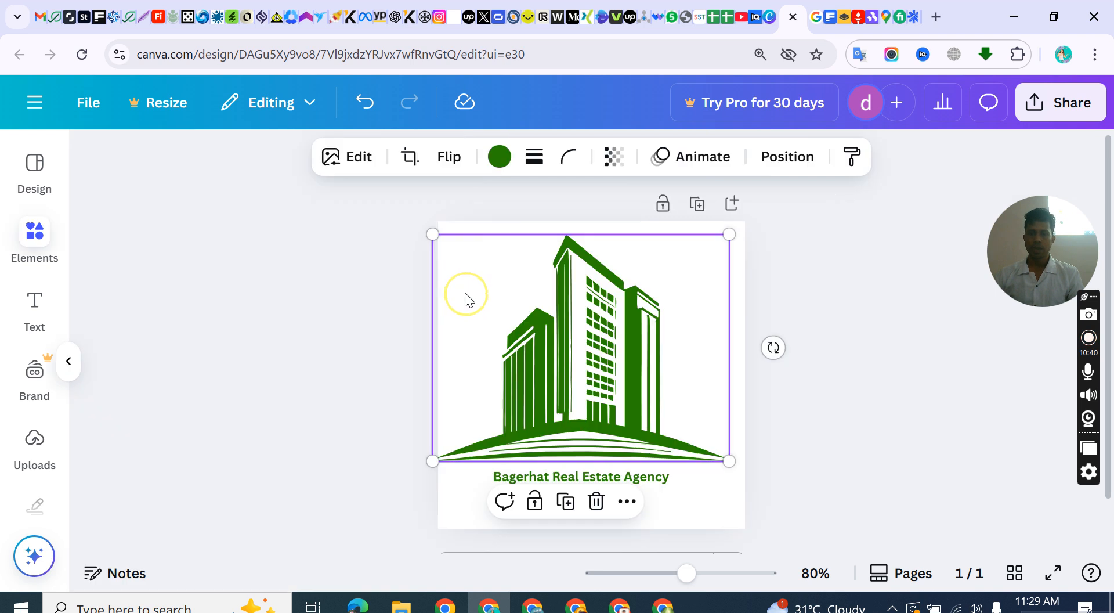
- Delete the green building graphic from the canvas
left_click(923, 264)
left_click(789, 371)
left_click(469, 275)
left_click(806, 353)
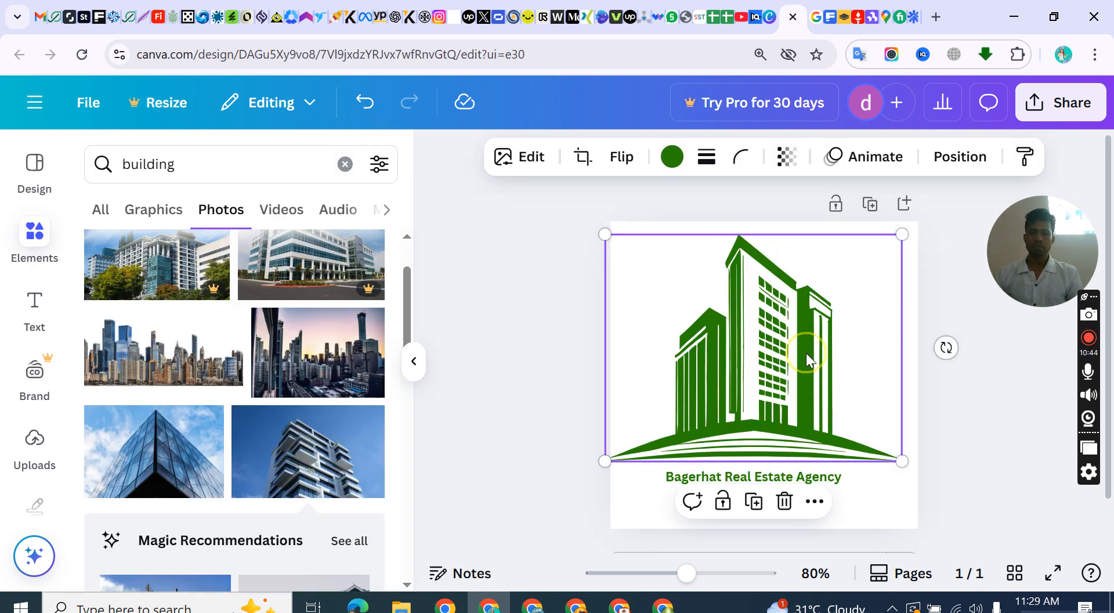
mouse_move(794, 366)
left_mouse_down()
mouse_move(792, 348)
mouse_move(793, 360)
left_mouse_up()
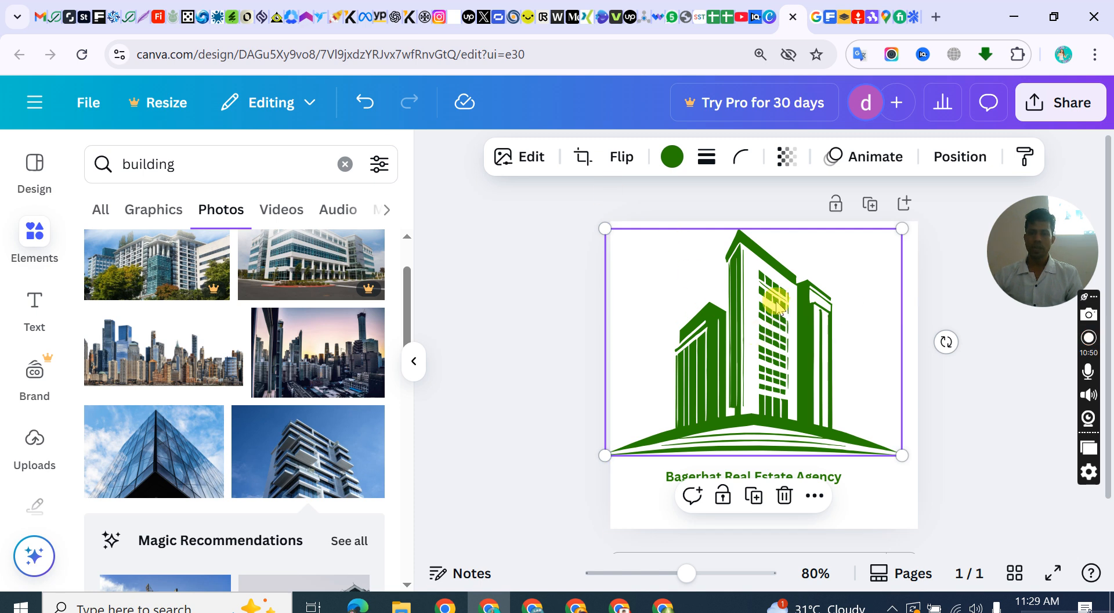
left_click(784, 495)
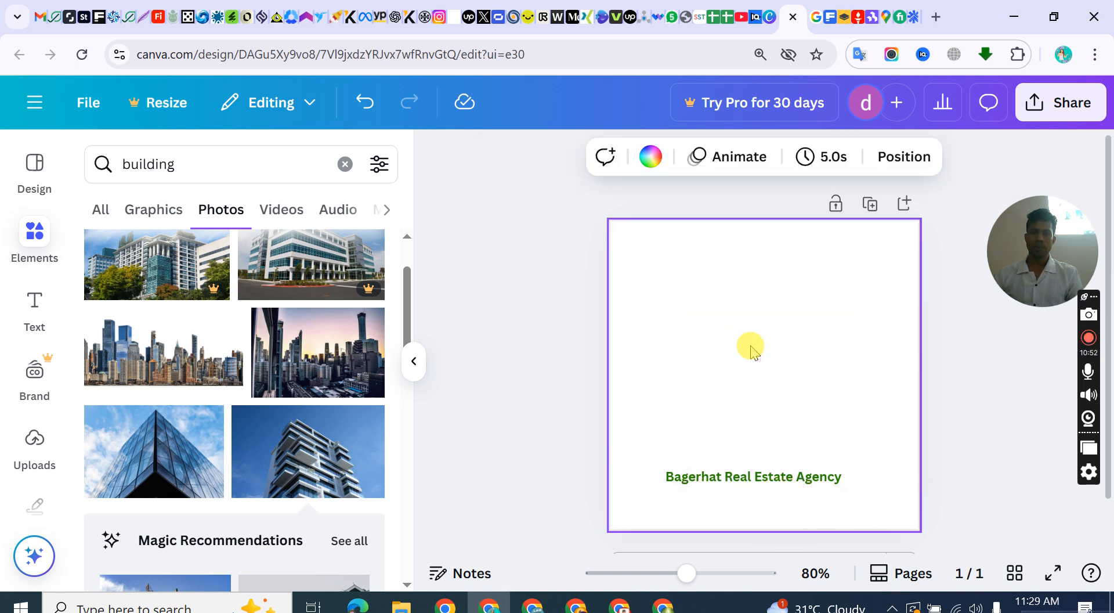
- Replace the heading text with "Bagerhat Online Food Deivery Point"
left_click(738, 481)
left_click(740, 479)
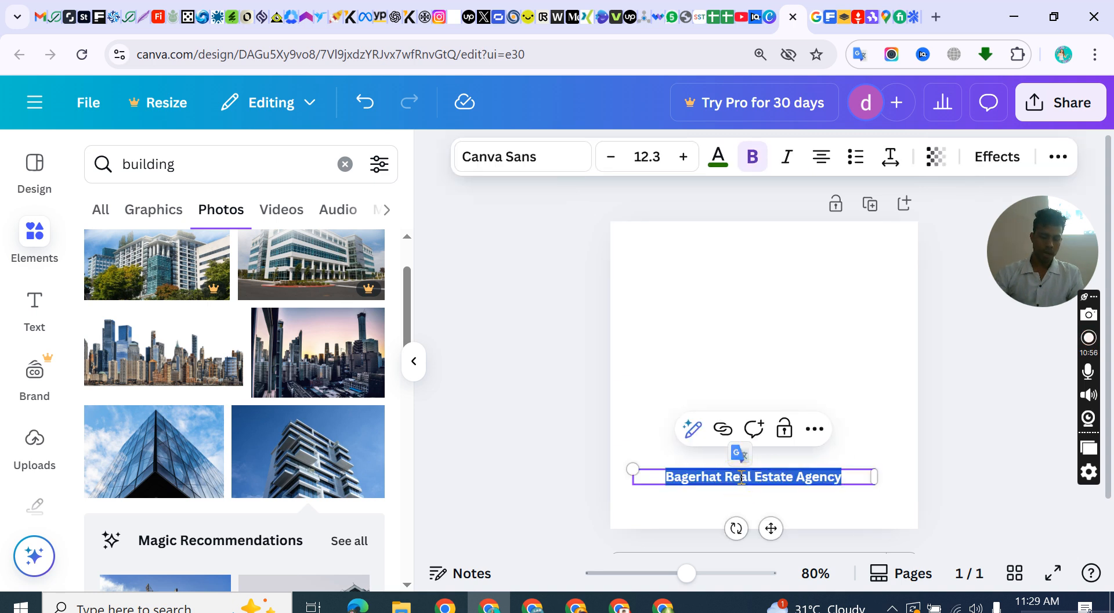
type("Bagerhat Onli")
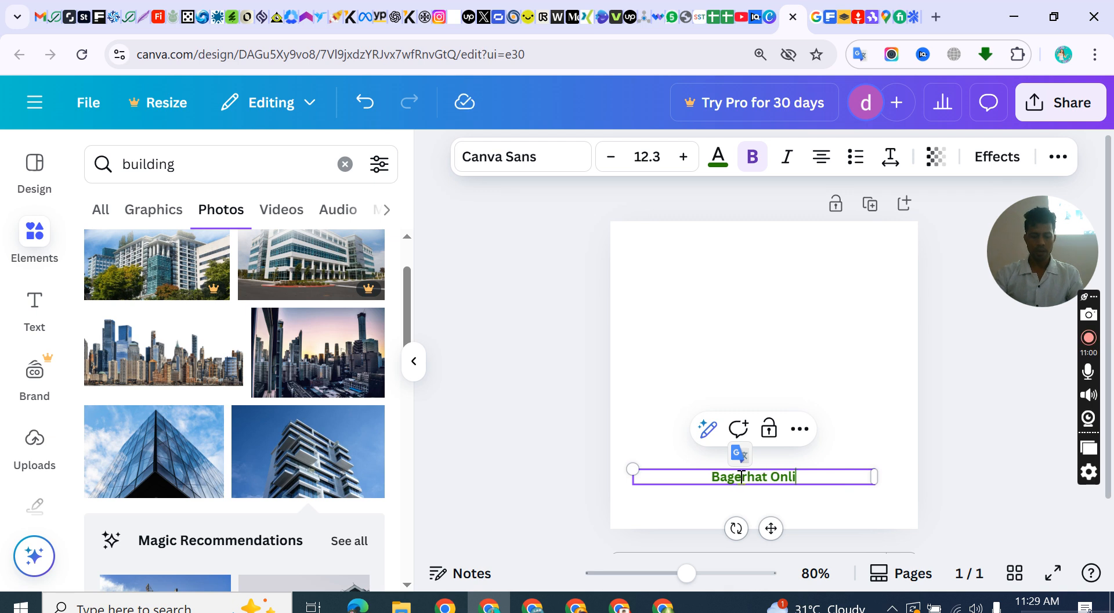
type("ne F")
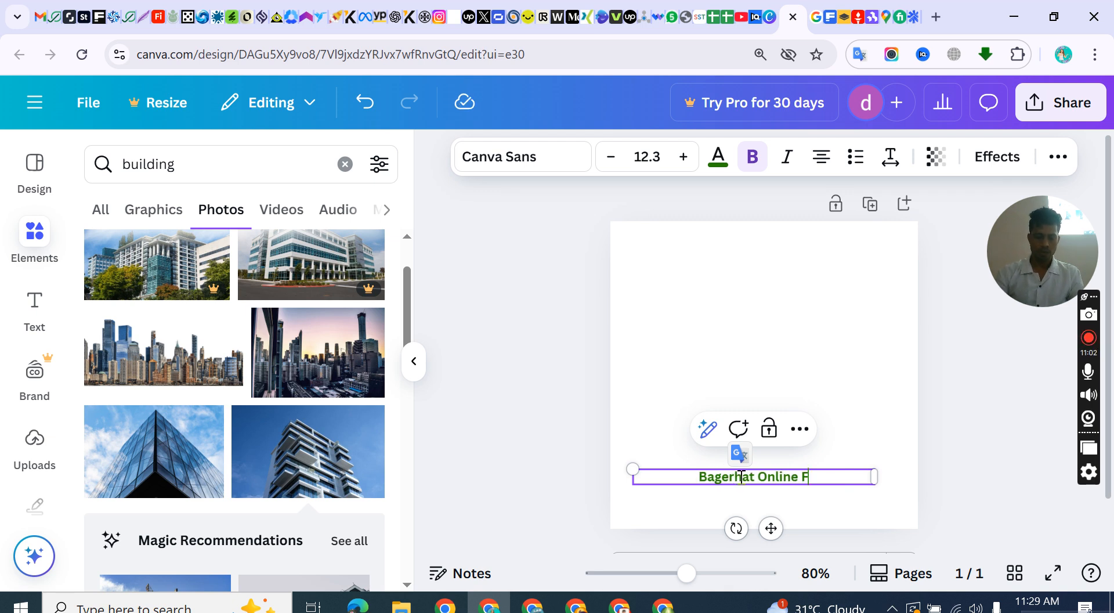
type("ood Deelevery")
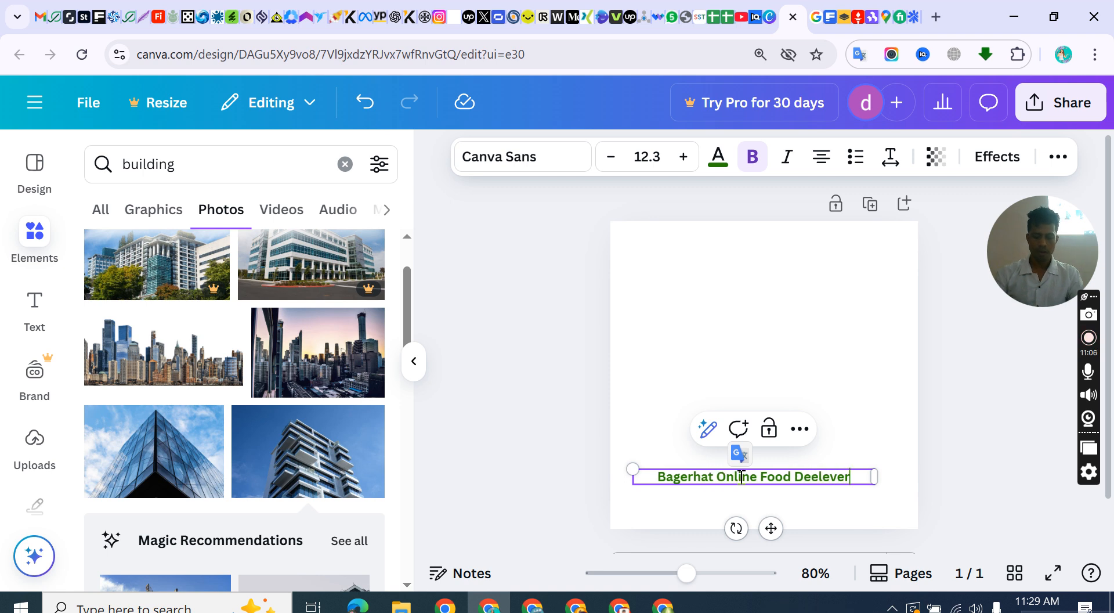
key("BackSpace")
key("BackSpace")
key("BackSpace")
key("BackSpace")
key("BackSpace")
key("BackSpace")
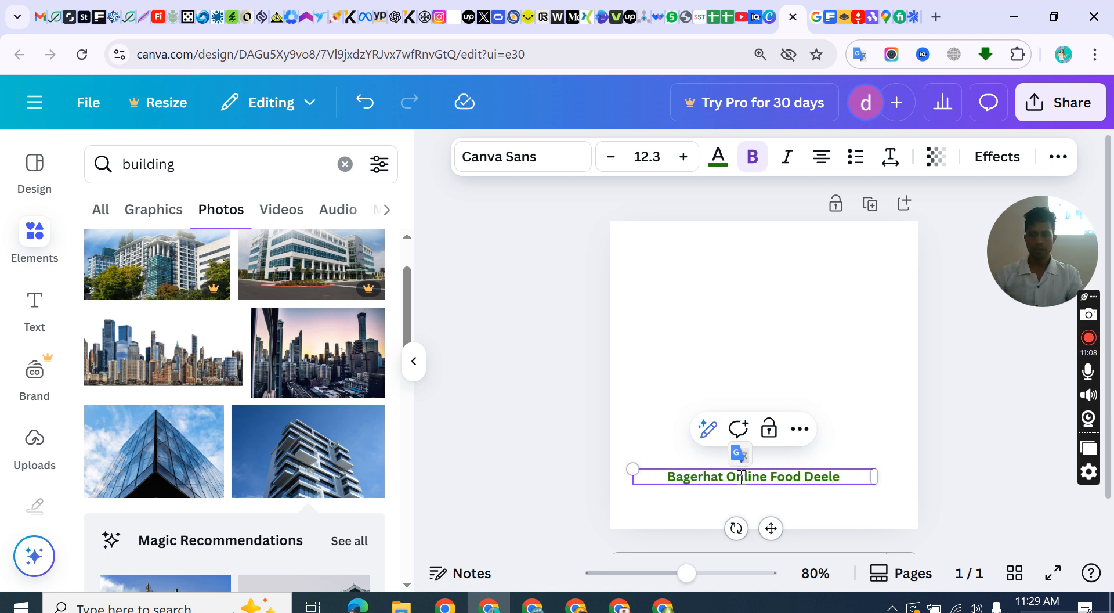
key("BackSpace")
type("i")
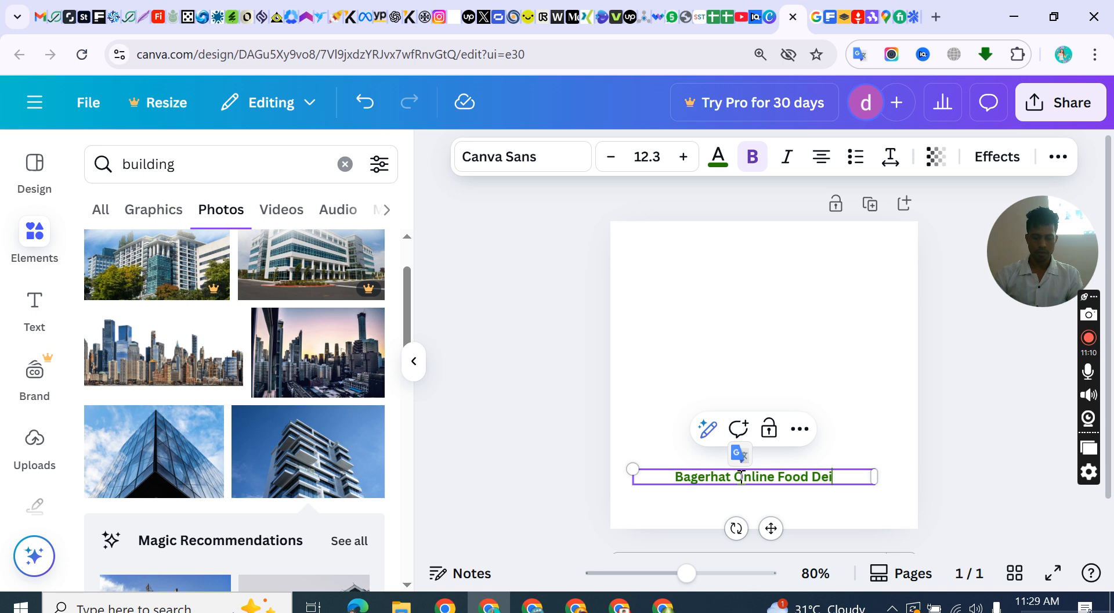
type("very Point")
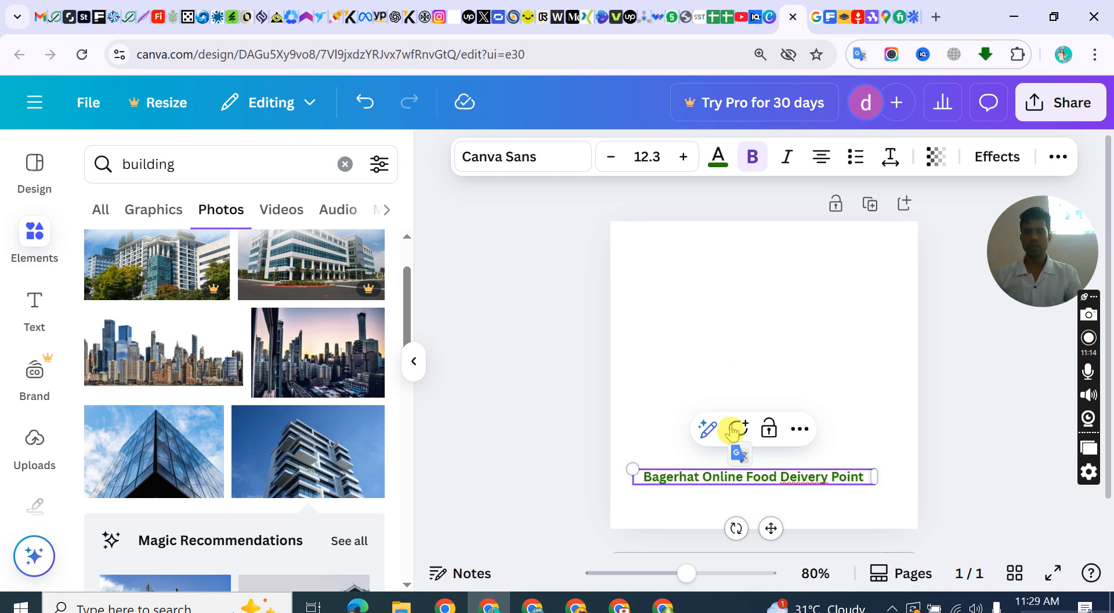
- Search the elements library for "burger" and limit the results to graphics
left_click(728, 367)
left_click(166, 163)
double_click(165, 163)
type("f")
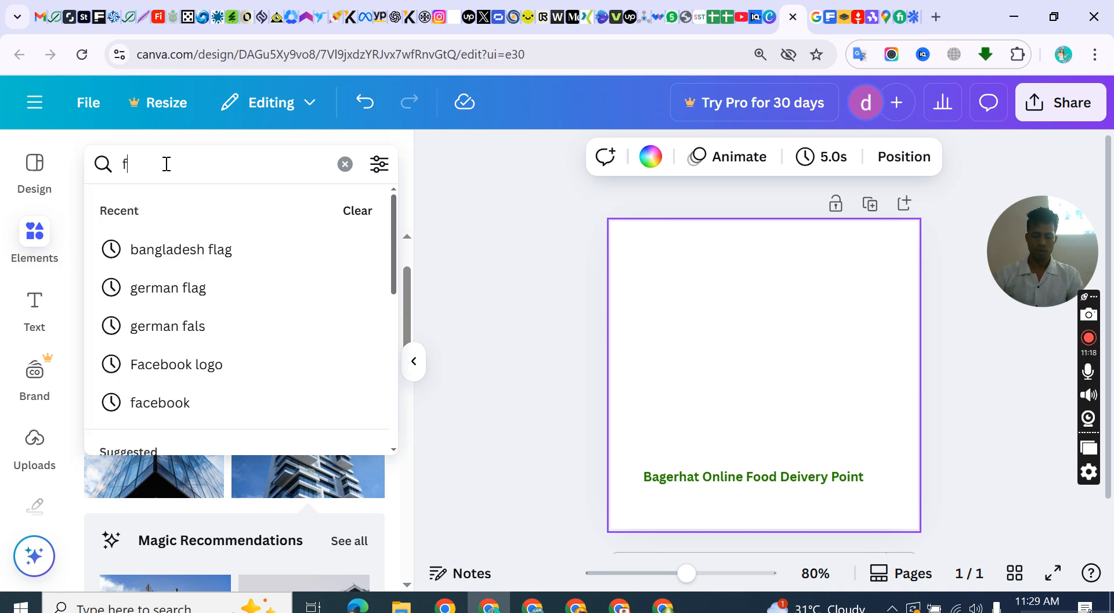
key("BackSpace")
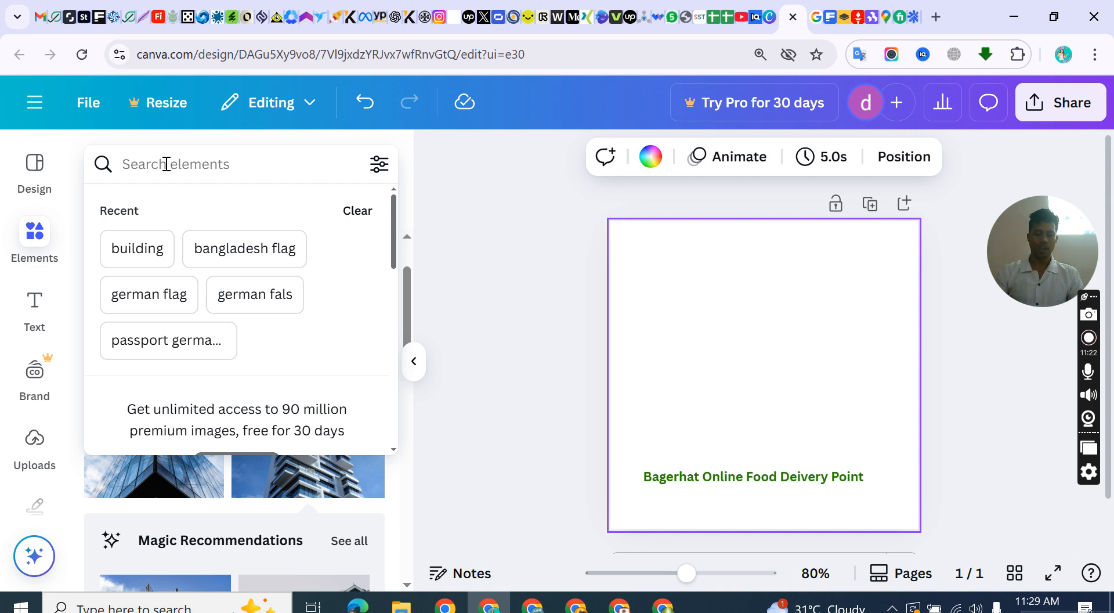
type("burger")
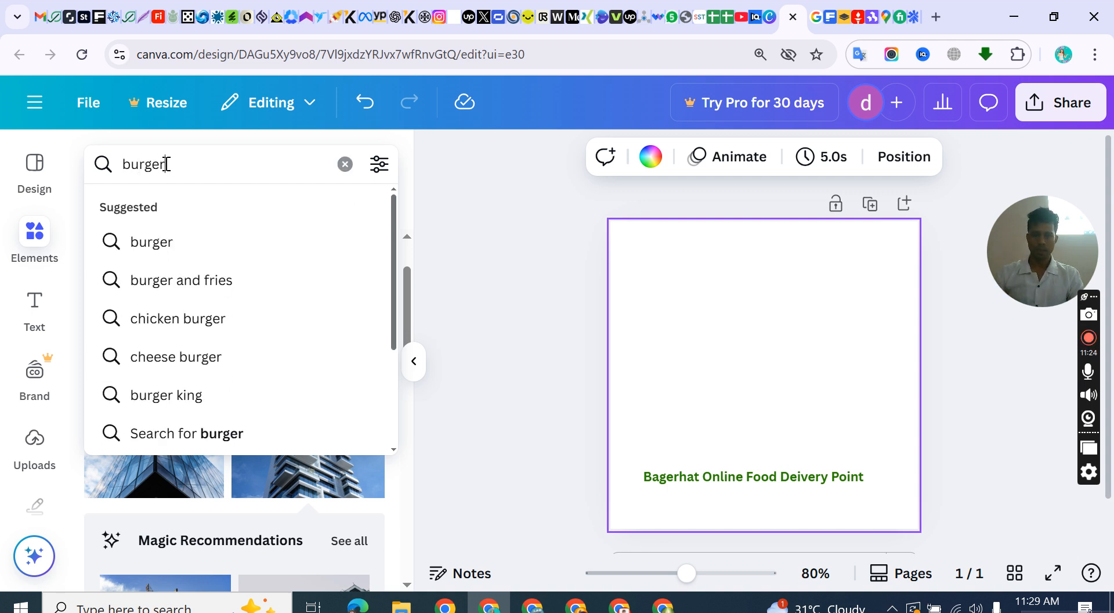
key("Return")
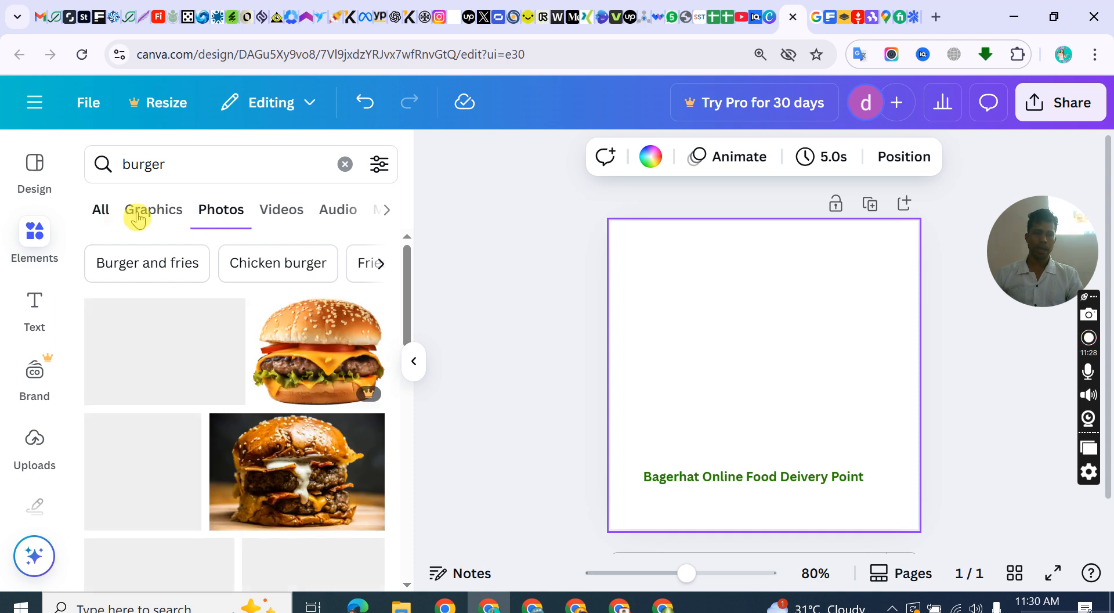
left_click(164, 219)
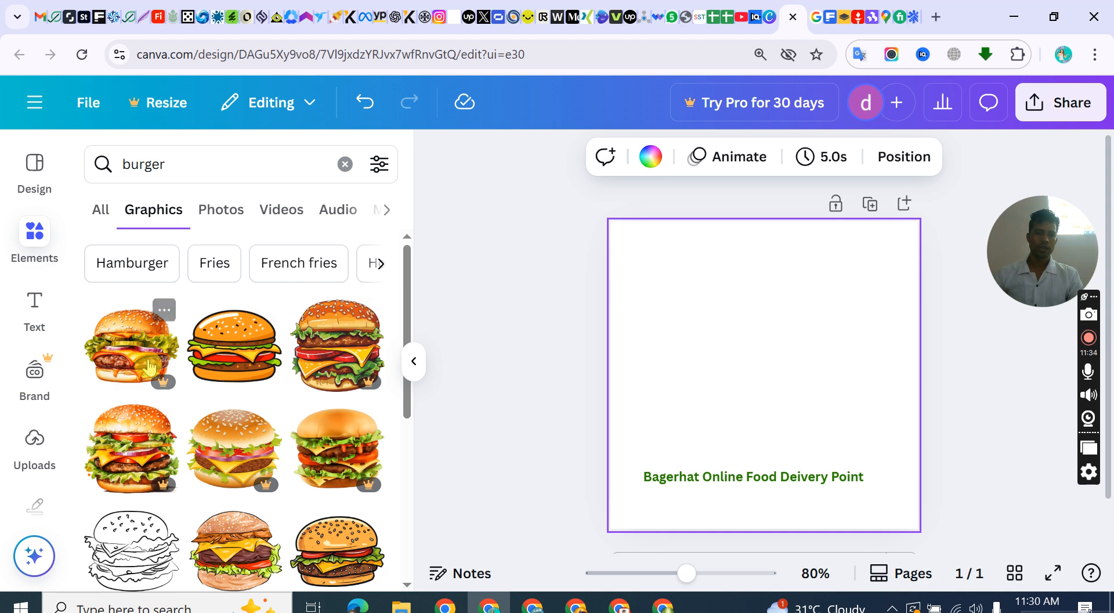
- Try the black-and-white line-art burger graphic above the heading, and remove it from the canvas
scroll(153, 394, "down", 5)
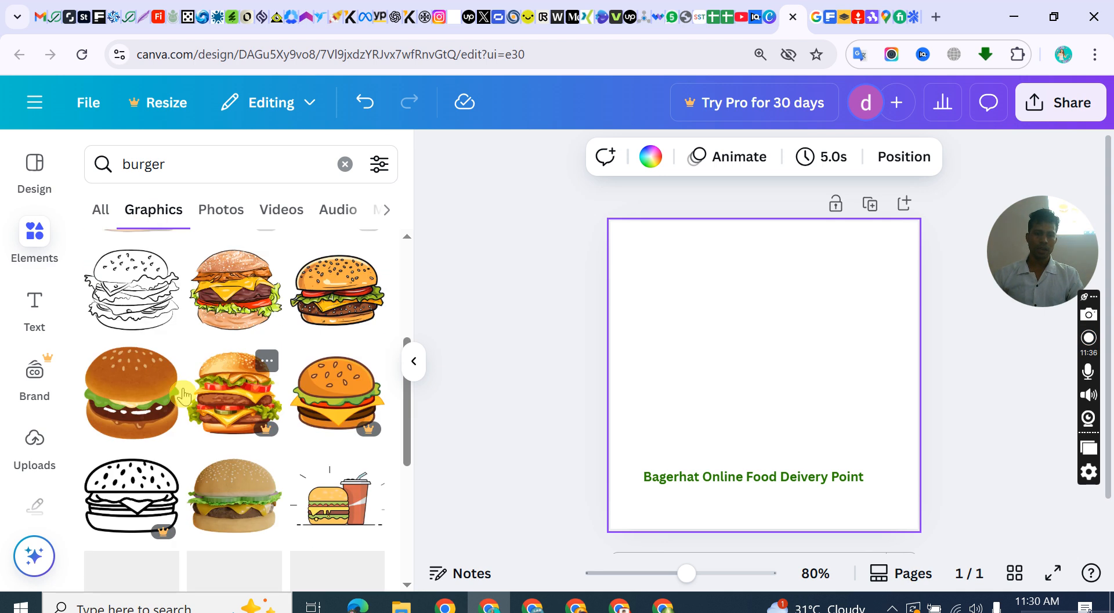
scroll(150, 394, "down", 5)
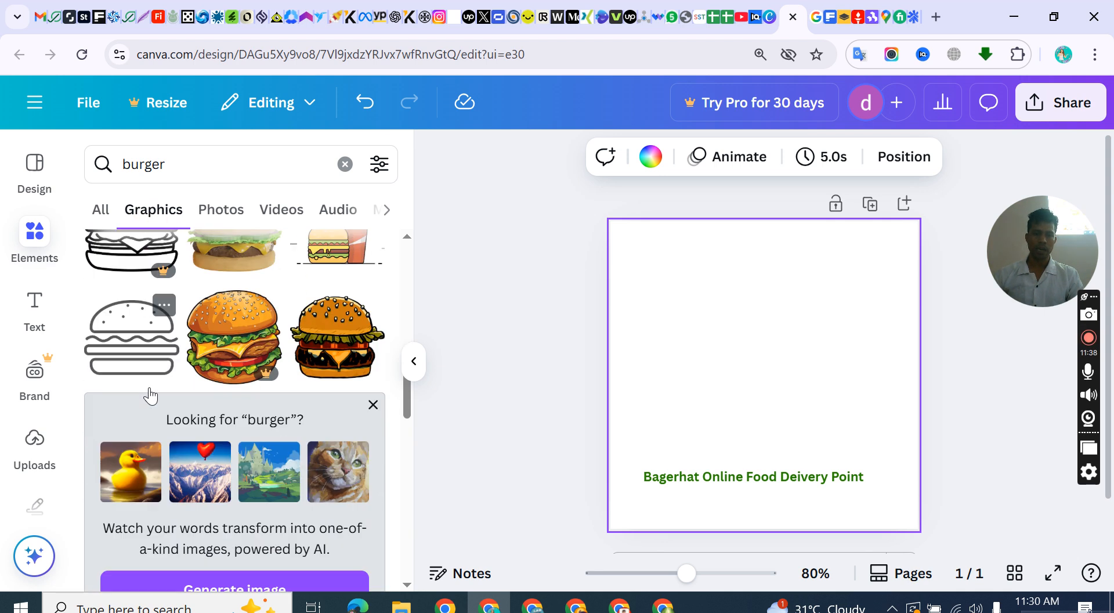
scroll(149, 395, "up", 5)
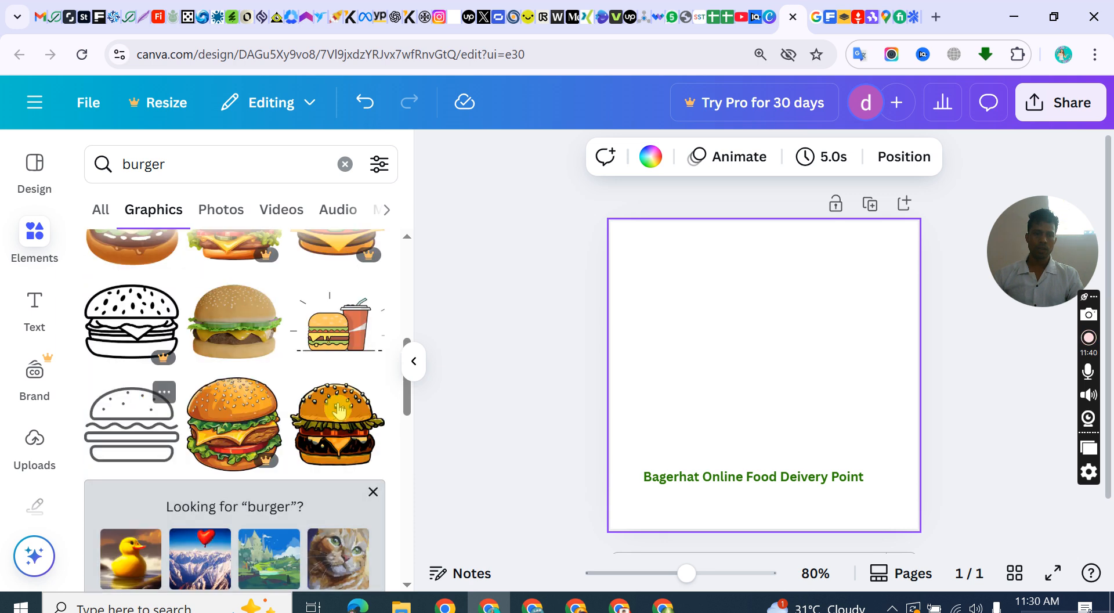
scroll(133, 456, "down", 5)
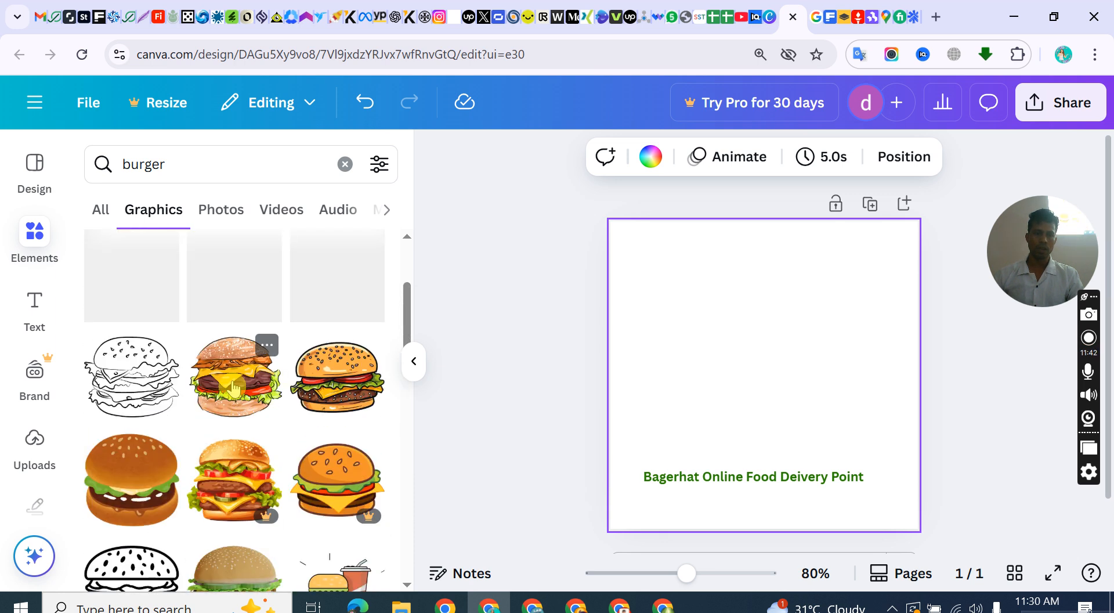
left_click(115, 472)
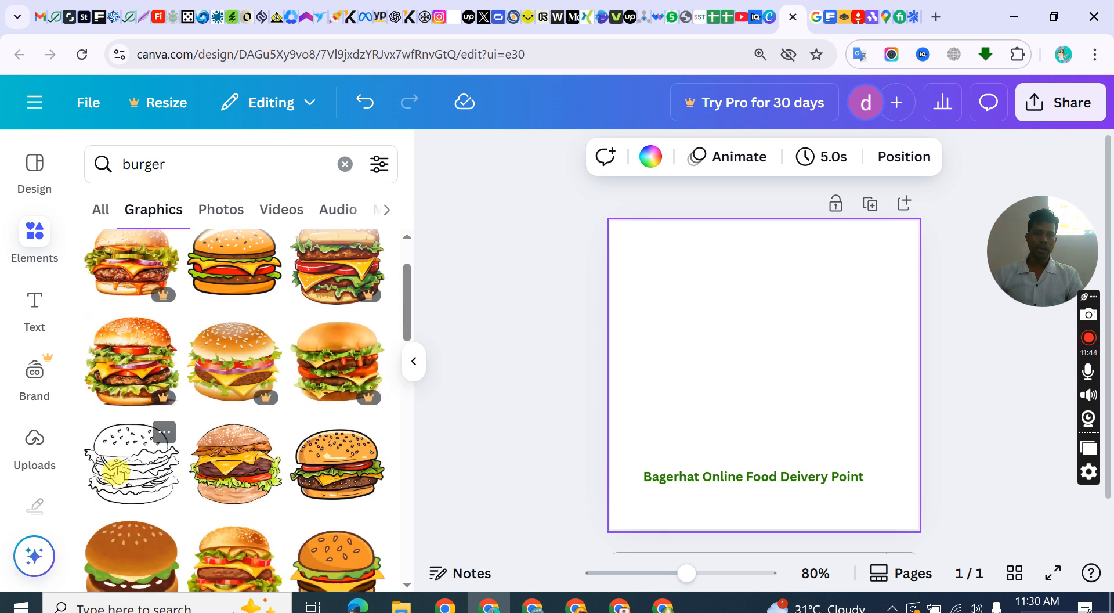
left_click_drag(779, 373, 717, 296)
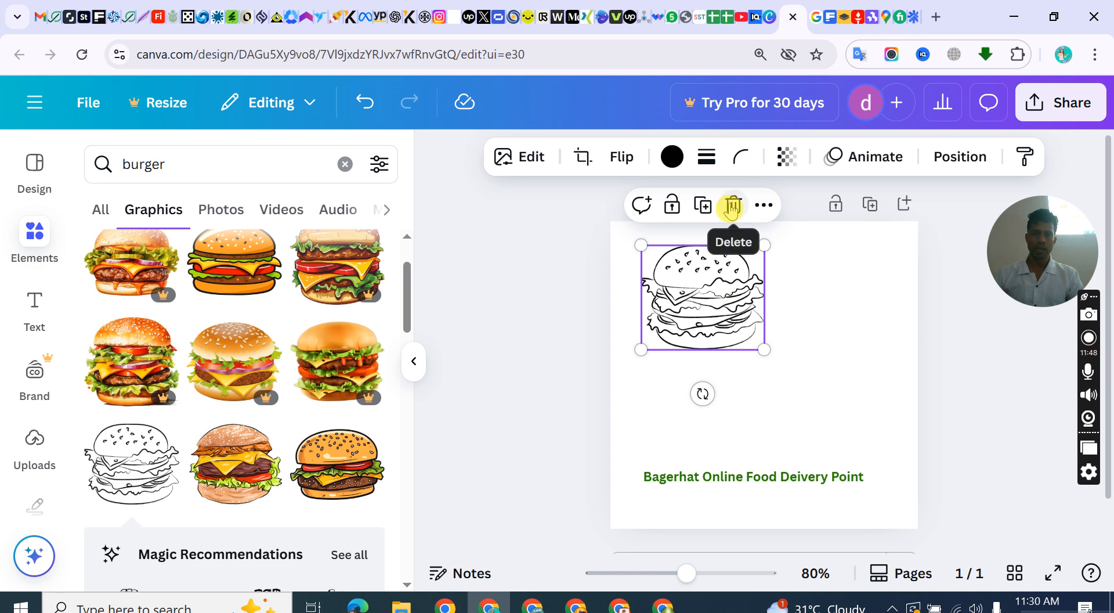
left_click(732, 206)
- Add the orange cartoon burger with a seeded bun, enlarge it and center it above the heading
scroll(249, 348, "up", 2)
left_click(243, 350)
left_click_drag(750, 355, 886, 432)
left_click(789, 342)
left_click_drag(789, 343, 769, 348)
- Move the heading up directly beneath the burger and enlarge the burger to nearly the full canvas width
left_click(783, 477)
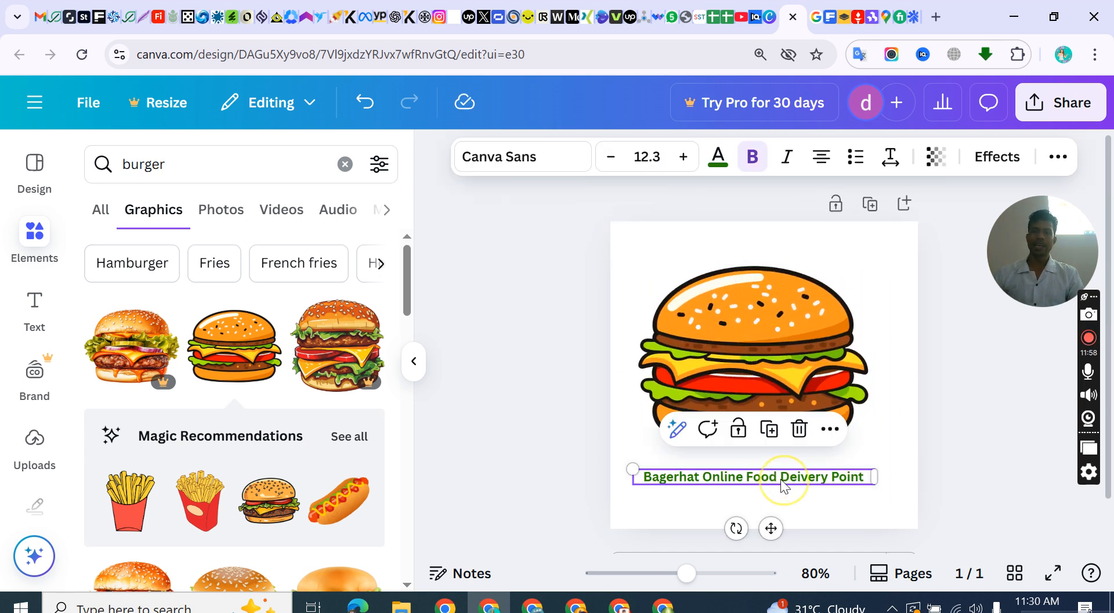
left_click(760, 316)
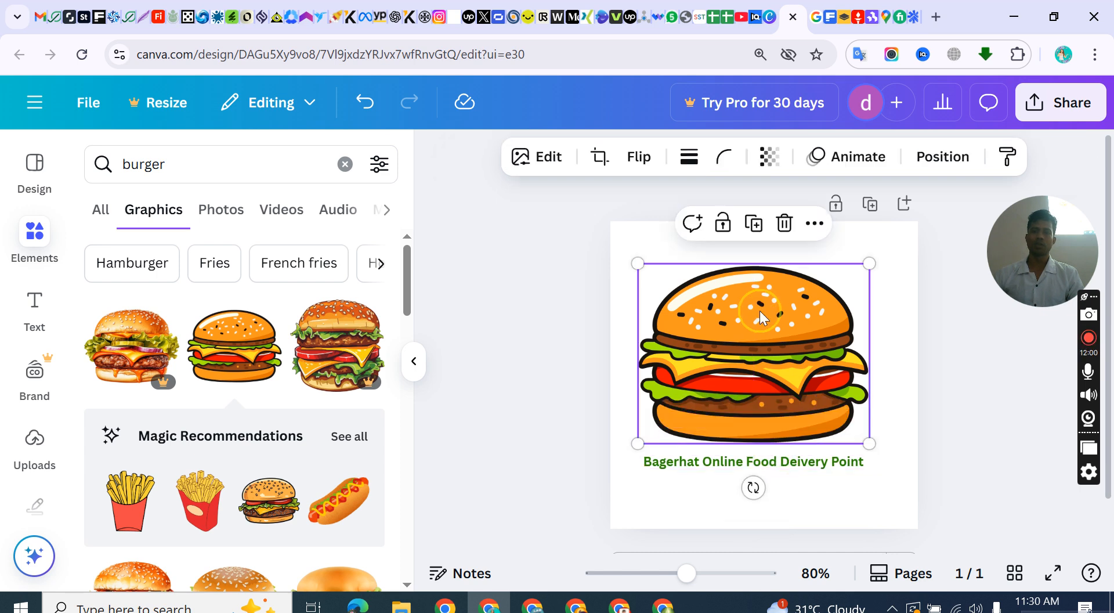
left_click_drag(637, 263, 623, 251)
left_click_drag(868, 253, 908, 221)
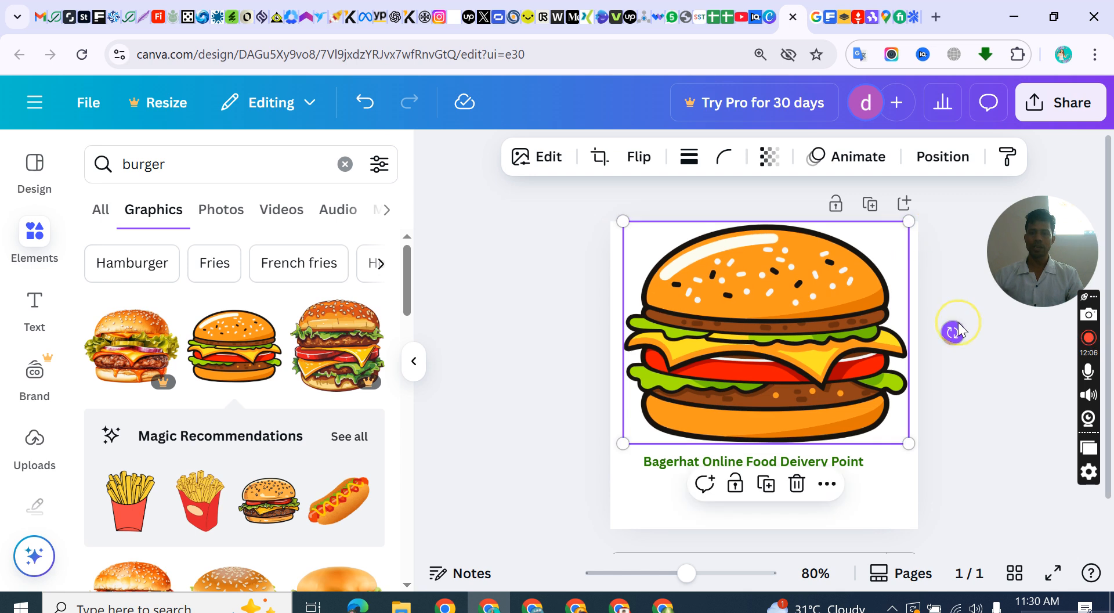
left_click(1007, 324)
left_click(823, 302)
left_click(958, 52)
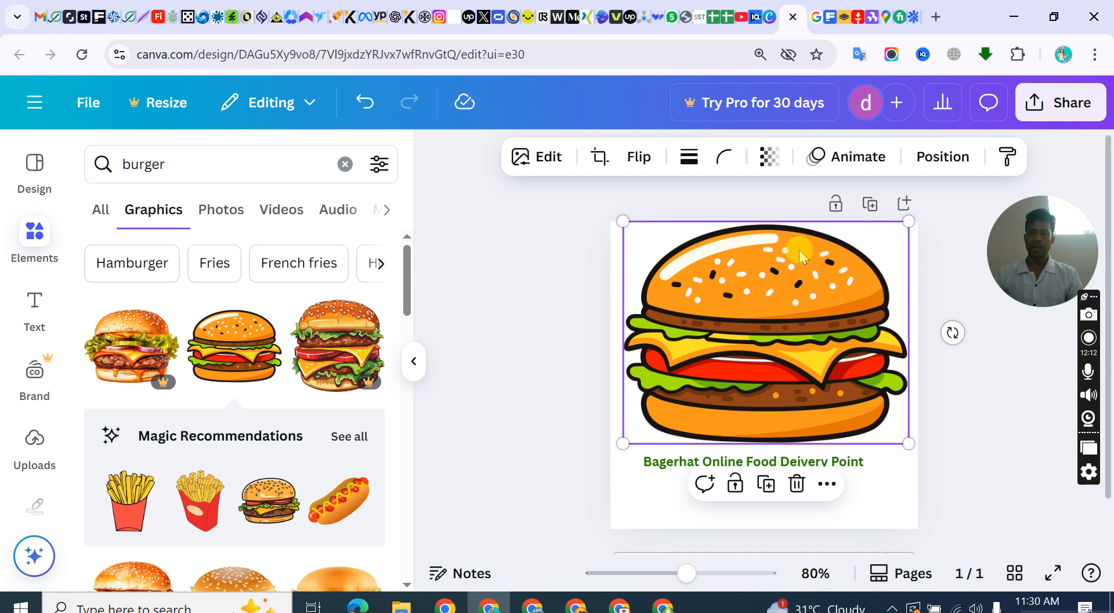
left_click(721, 461)
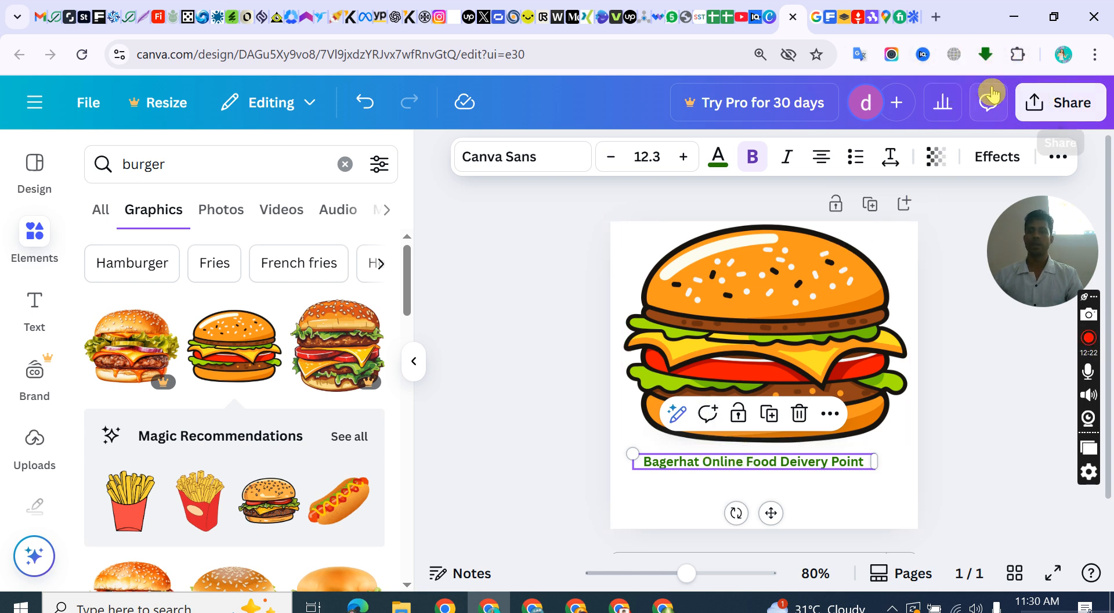
- Open Chrome's extension management page and go from there to the Chrome Web Store
left_click(1016, 54)
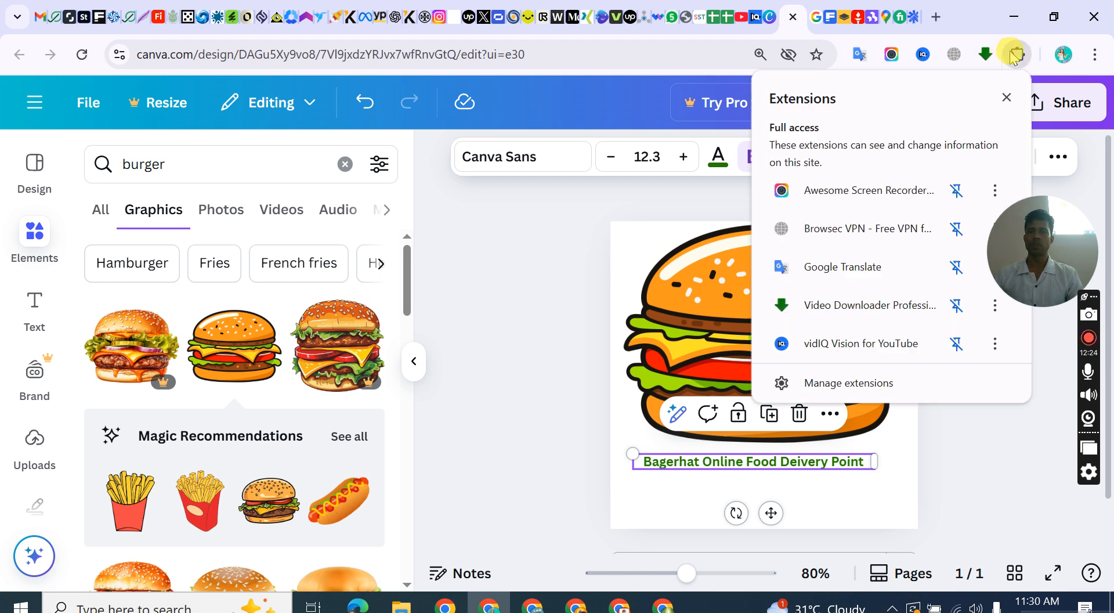
left_click(974, 16)
left_click(1015, 54)
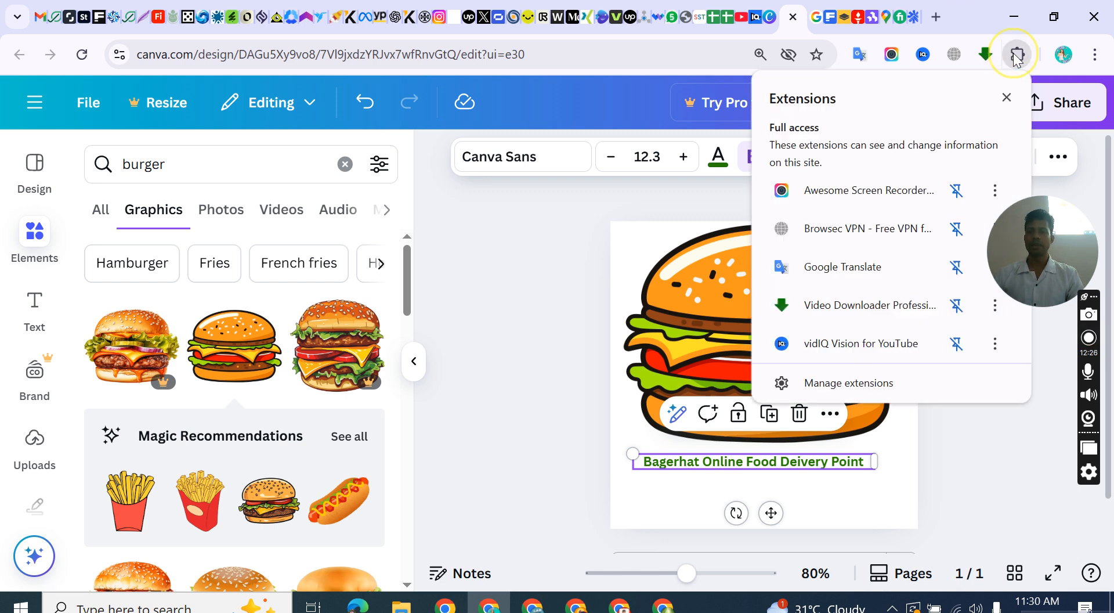
left_click(815, 384)
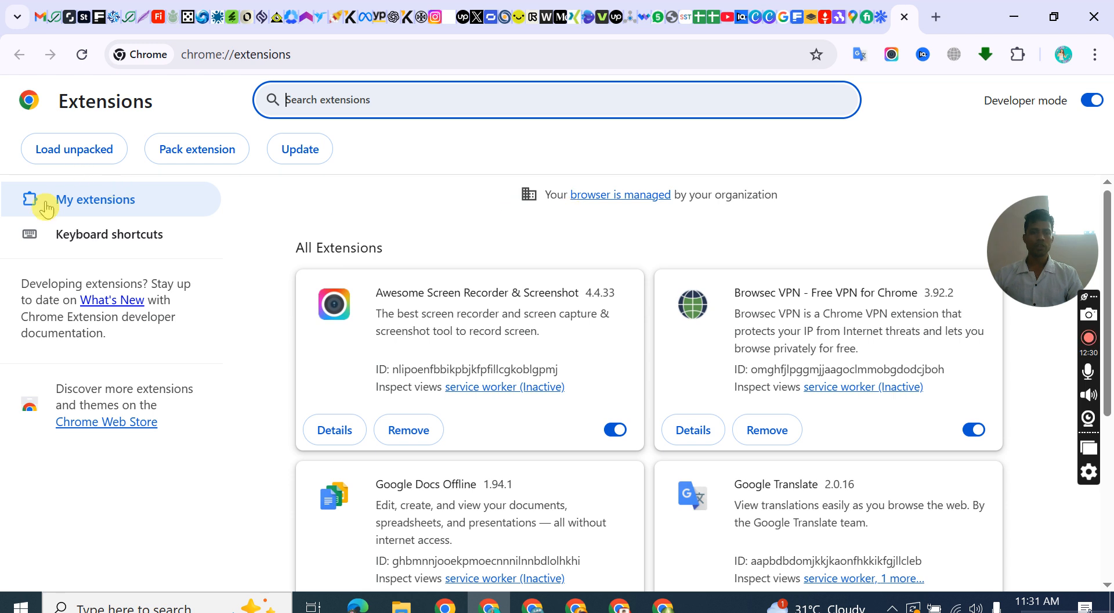
left_click(99, 423)
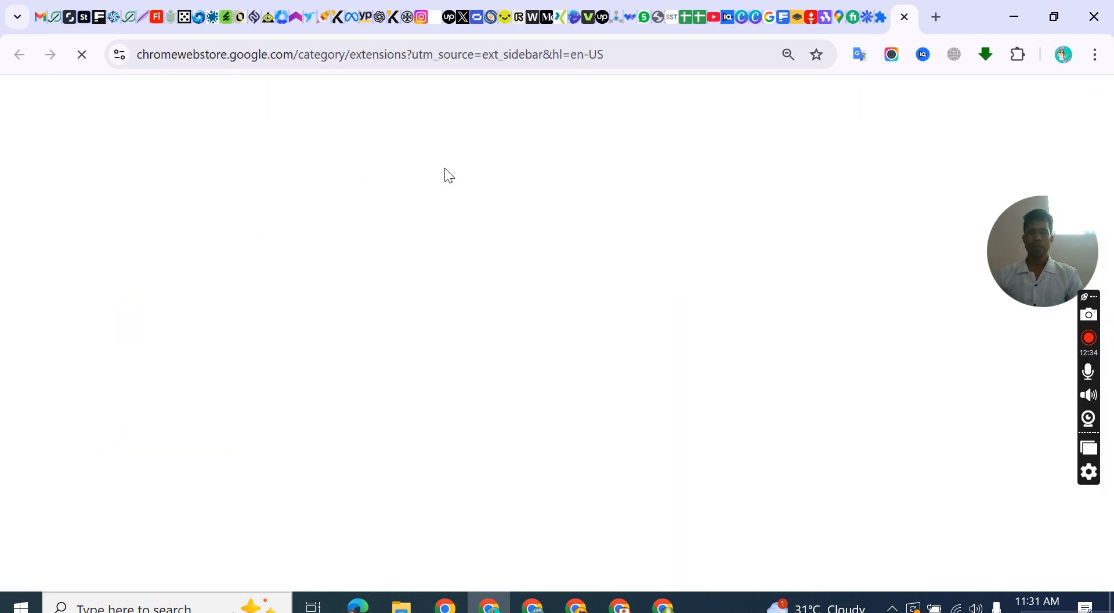
- Search the Chrome Web Store for "color" and open the ColorZilla extension's page
left_click(515, 98)
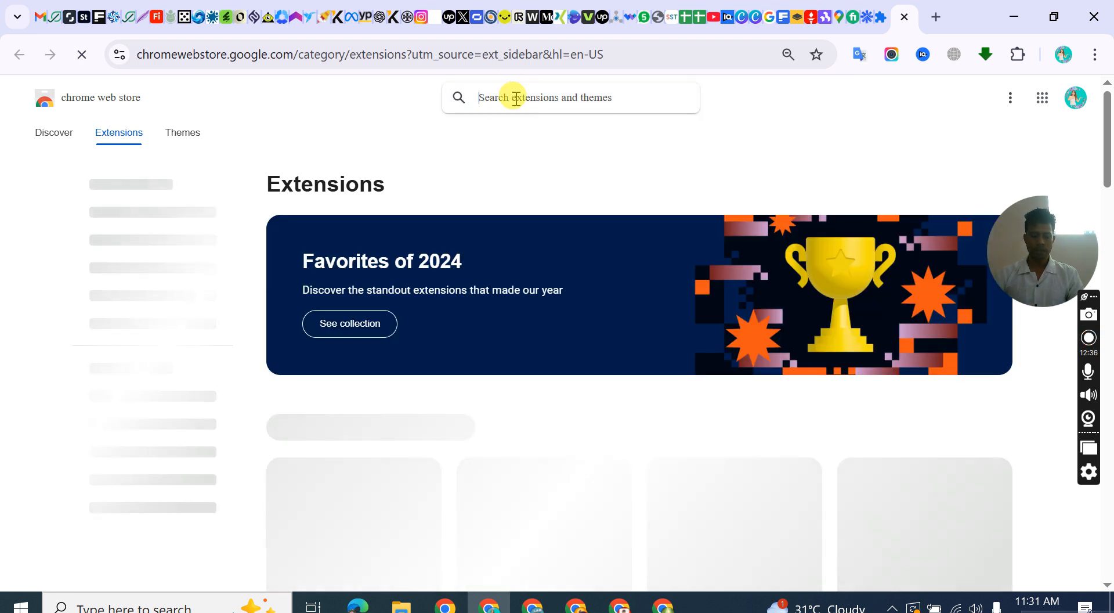
type("co")
key("BackSpace")
key("BackSpace")
type("r")
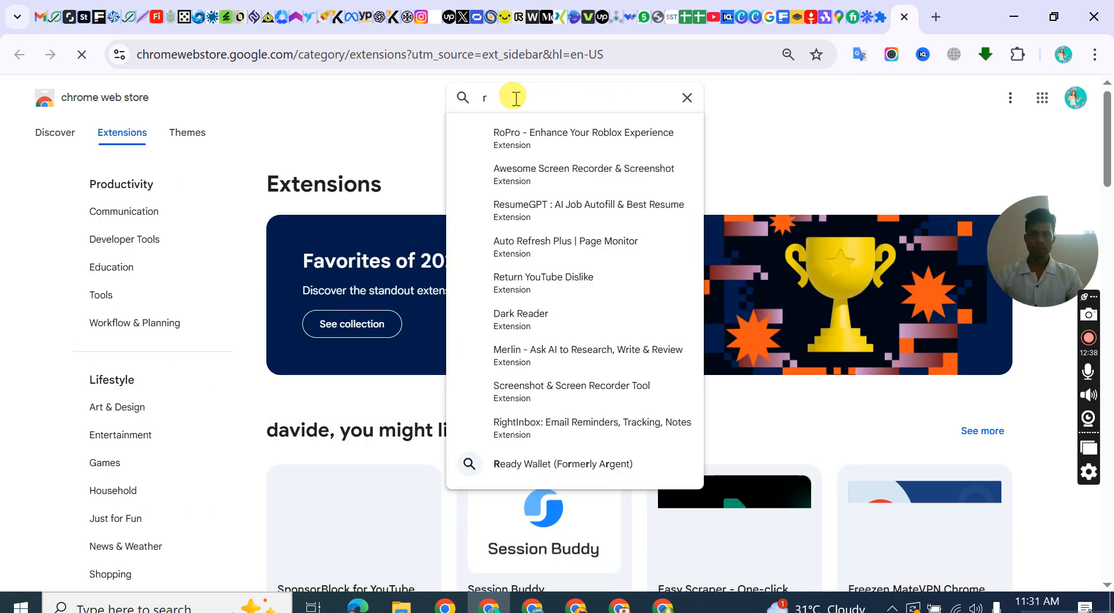
key("BackSpace")
type("col")
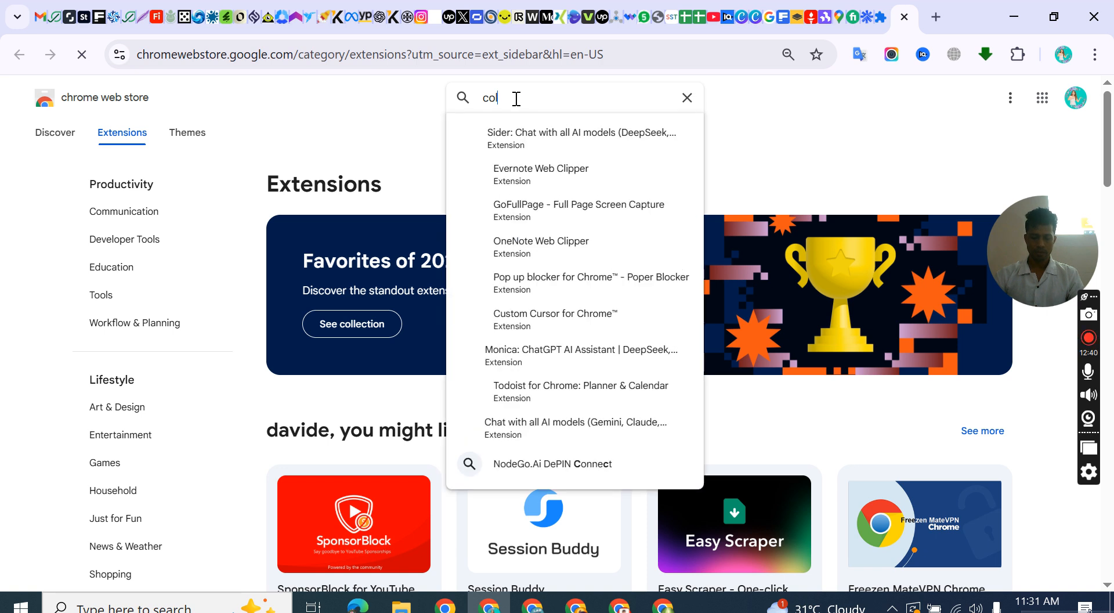
type("or")
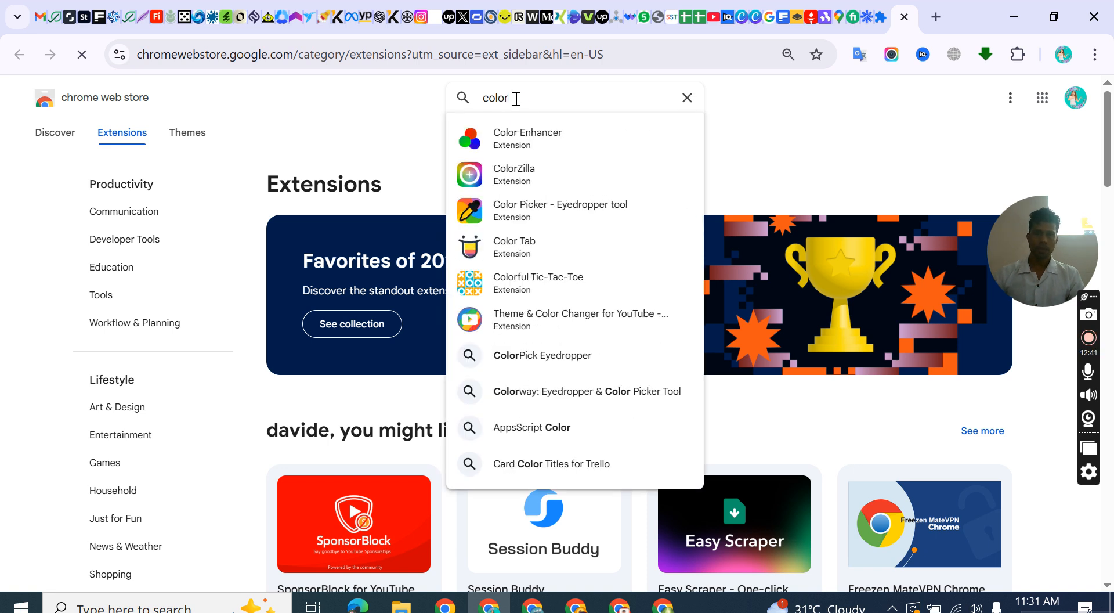
left_click(512, 182)
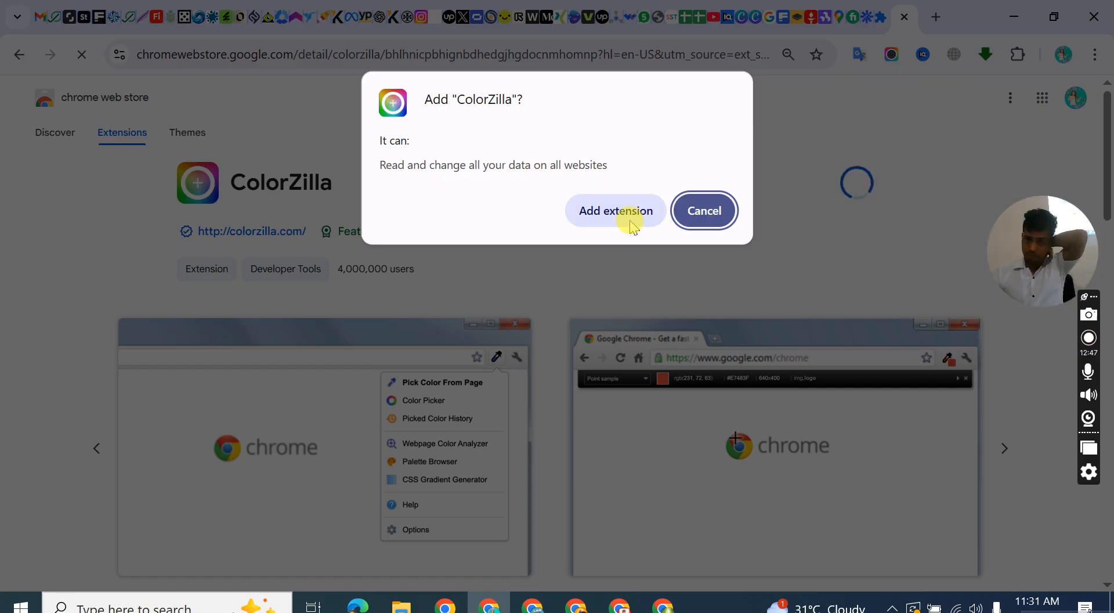
- Install the ColorZilla extension in Chrome, approving its permission to read and change website data
left_click(631, 225)
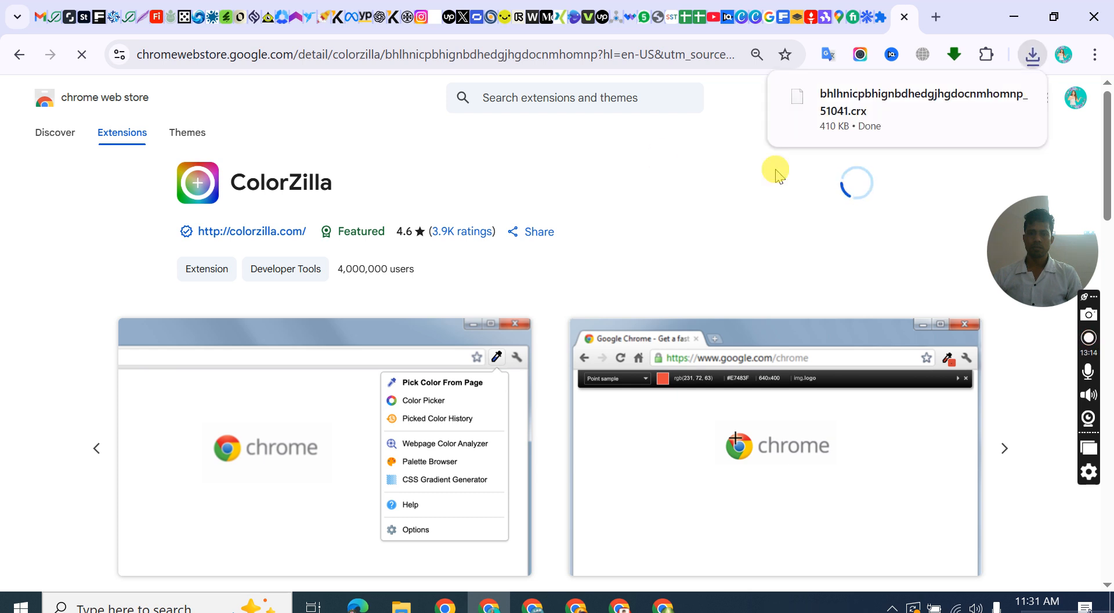
left_click(713, 186)
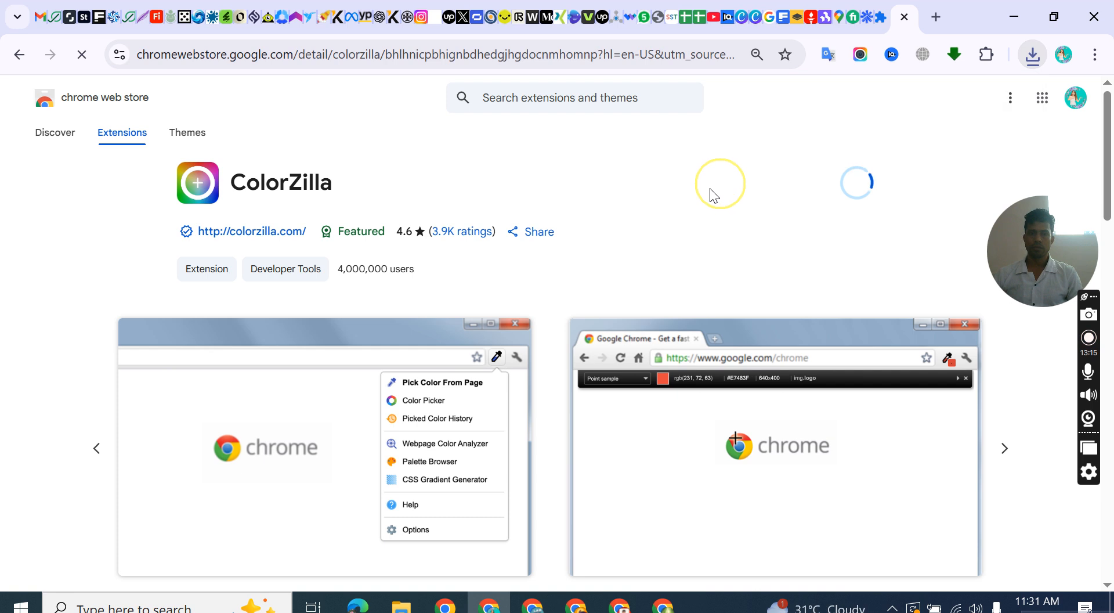
left_click(1034, 57)
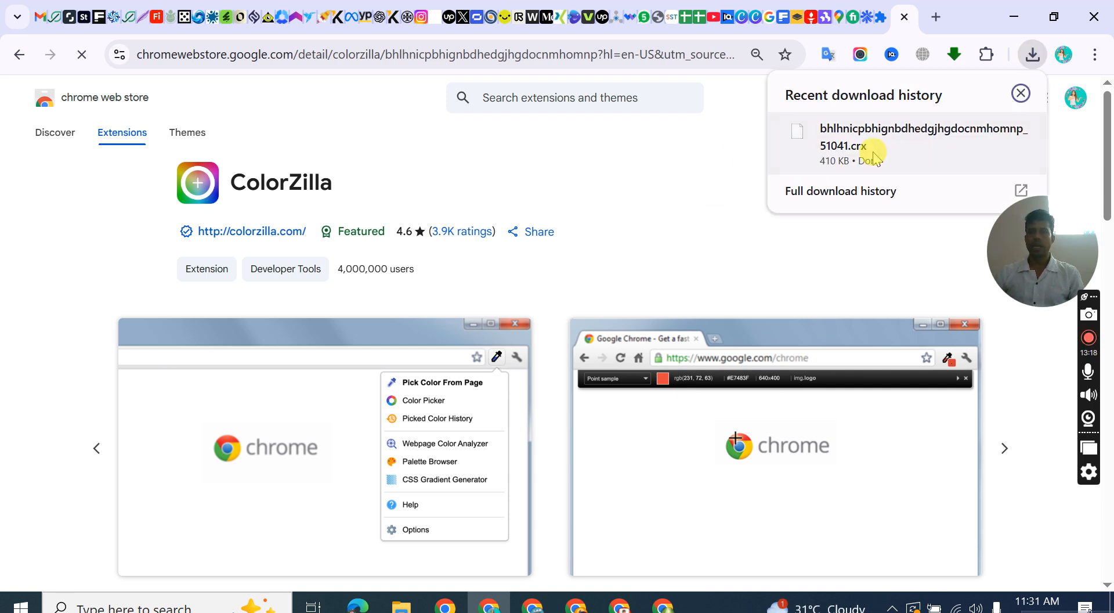
left_click(710, 153)
left_click(984, 69)
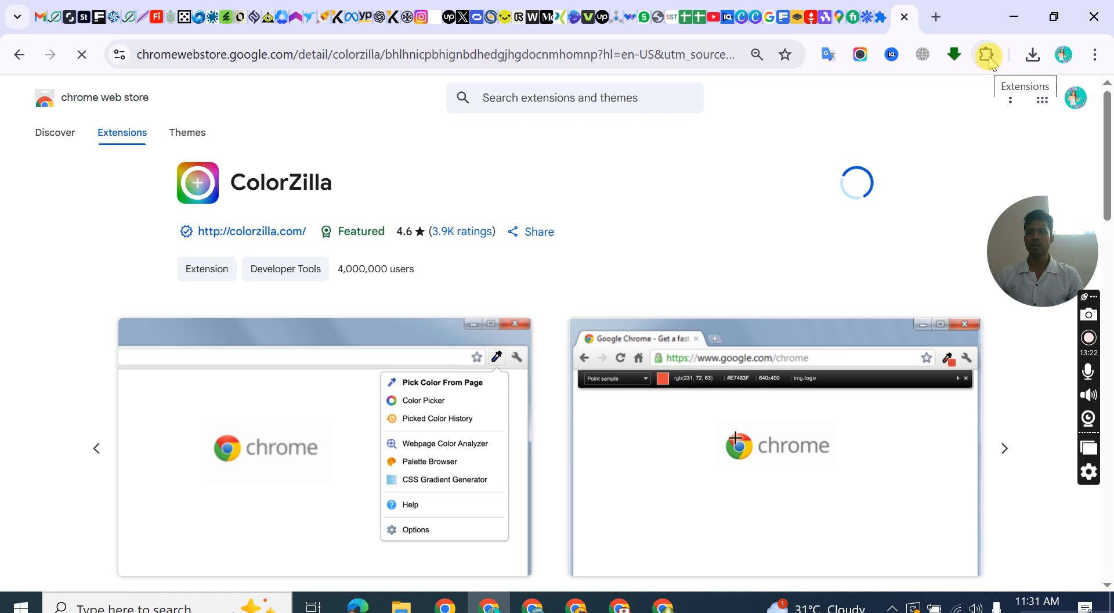
left_click(736, 186)
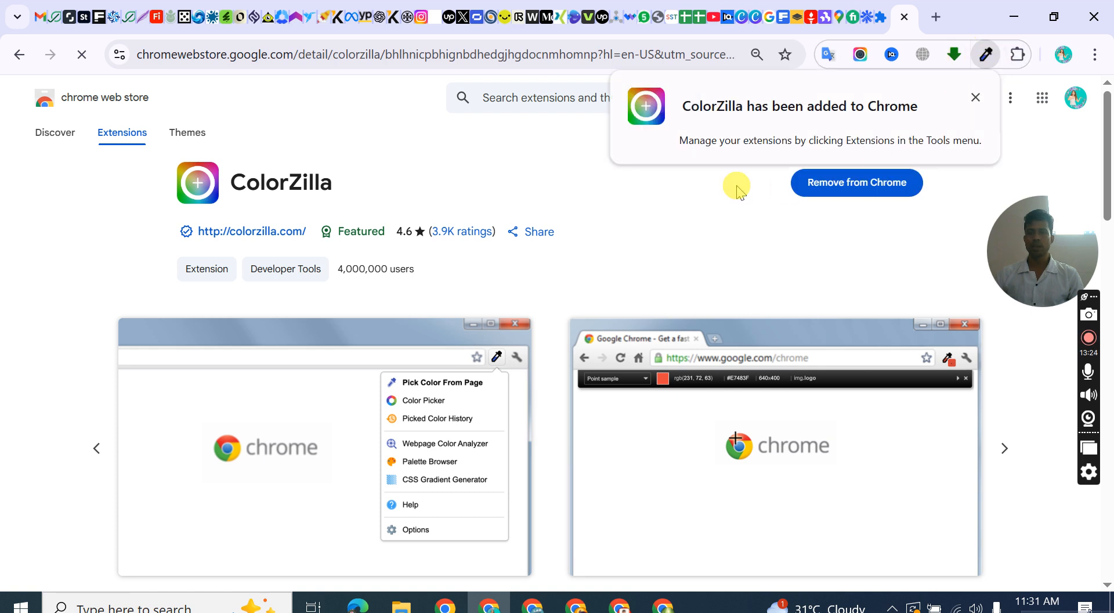
- Pin ColorZilla to the browser for quick access and return to the burger logo design in Canva
left_click(1017, 55)
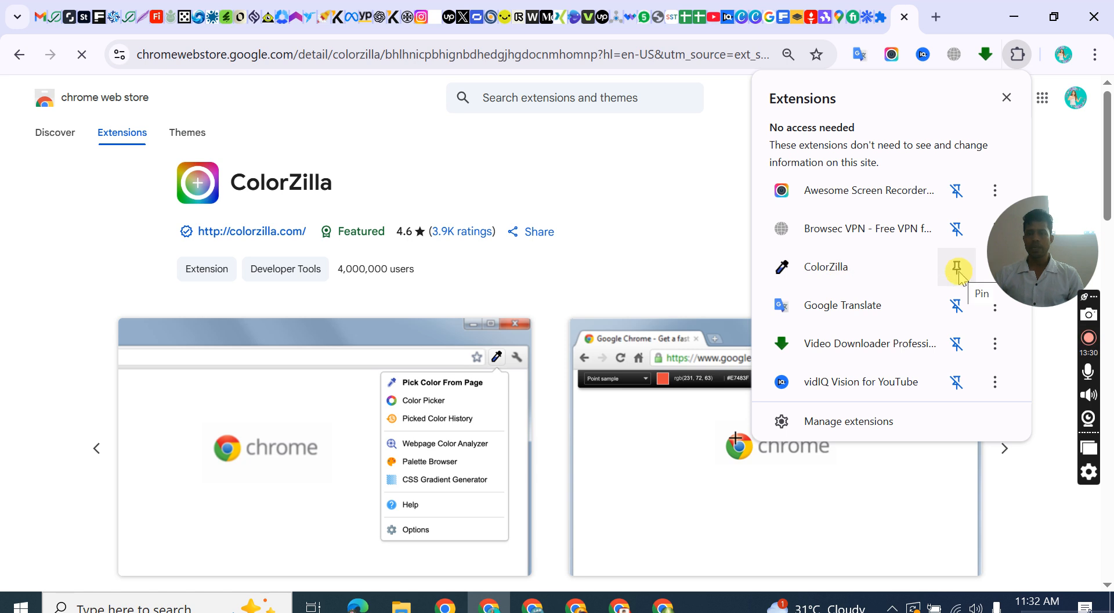
left_click(958, 272)
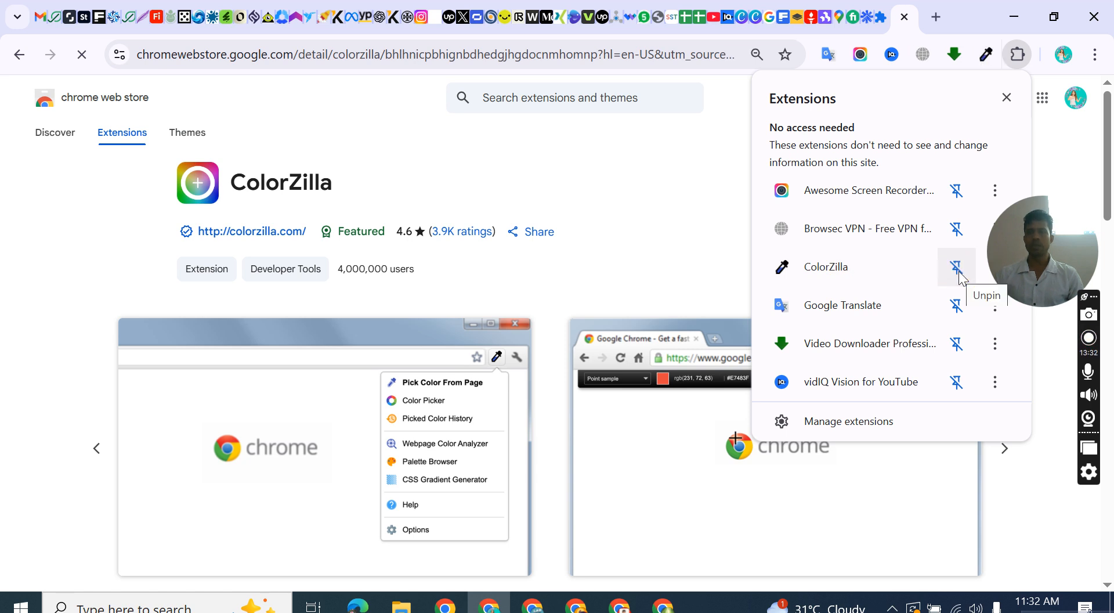
left_click(699, 182)
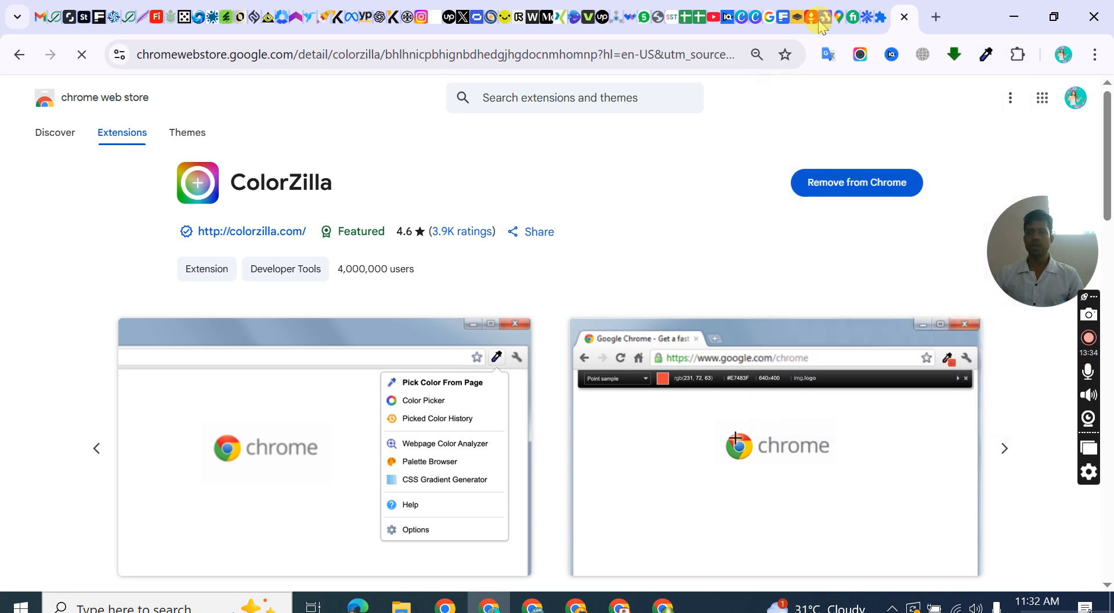
left_click(823, 20)
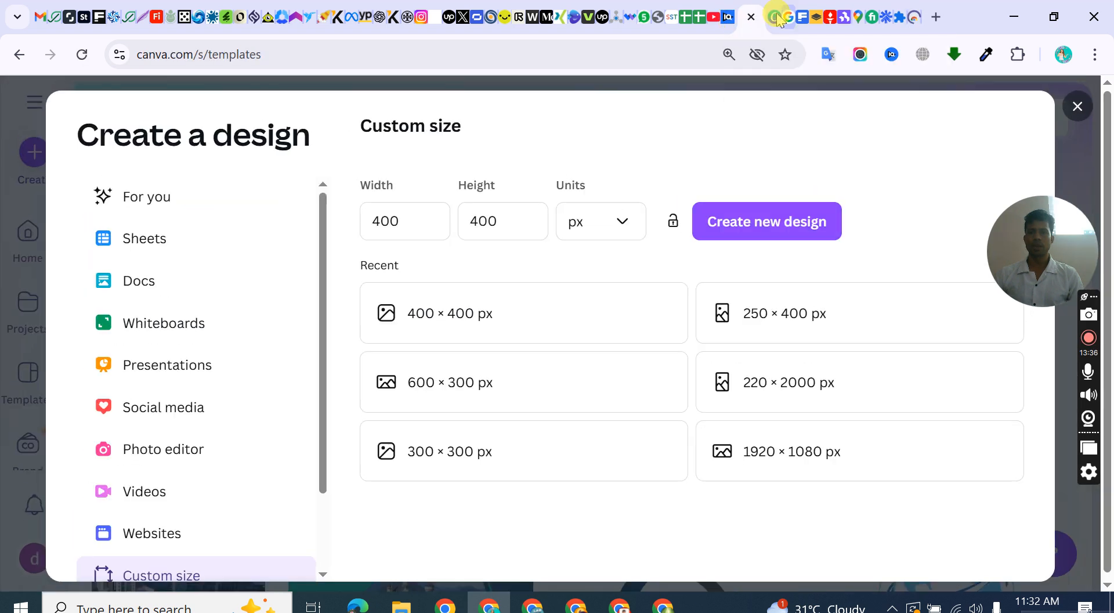
left_click(778, 18)
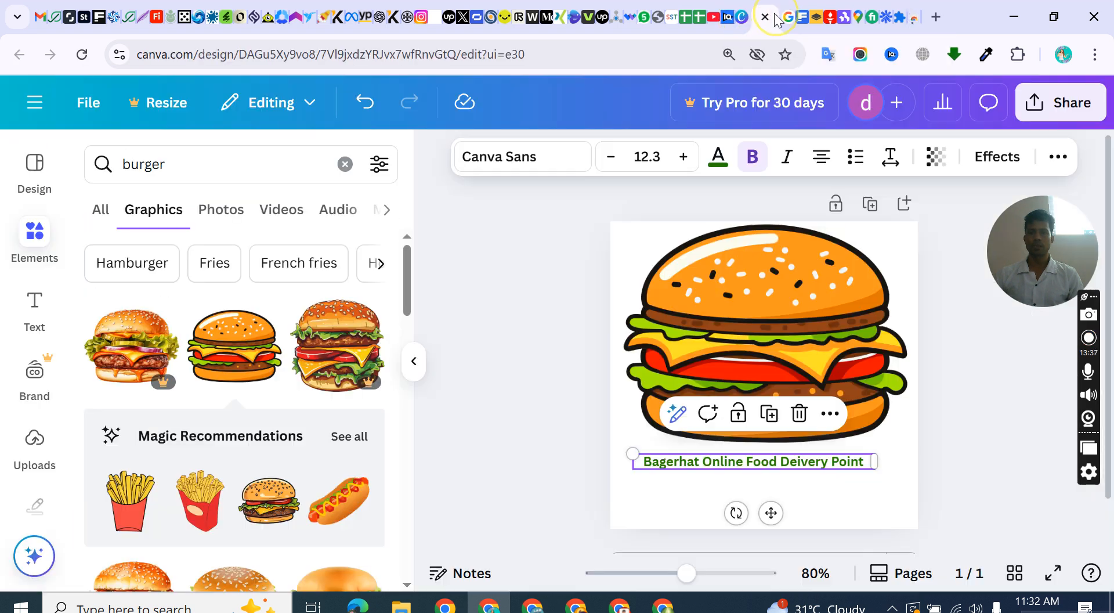
- Sample the burger bun's orange with ColorZilla's outside-browser color picker on the Canva design
left_click(987, 56)
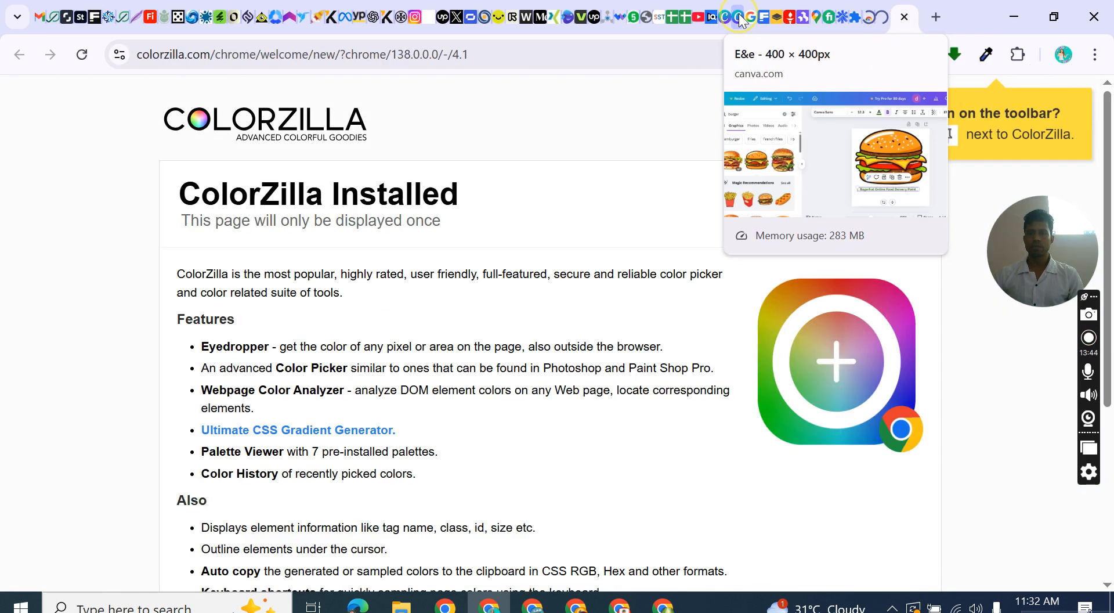
left_click(736, 17)
left_click(986, 54)
left_click(985, 55)
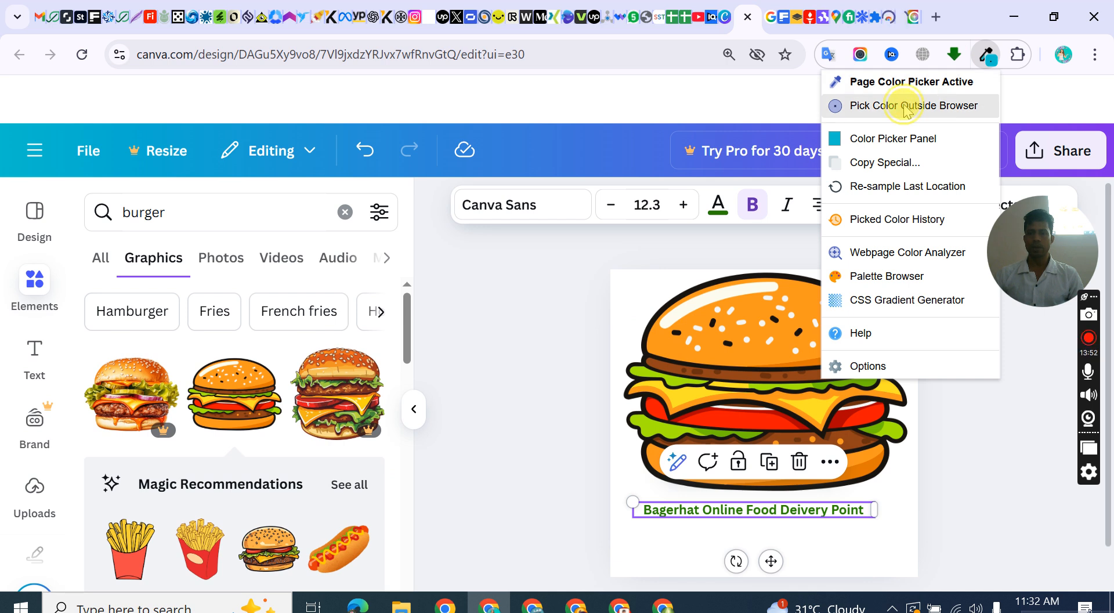
left_click(895, 105)
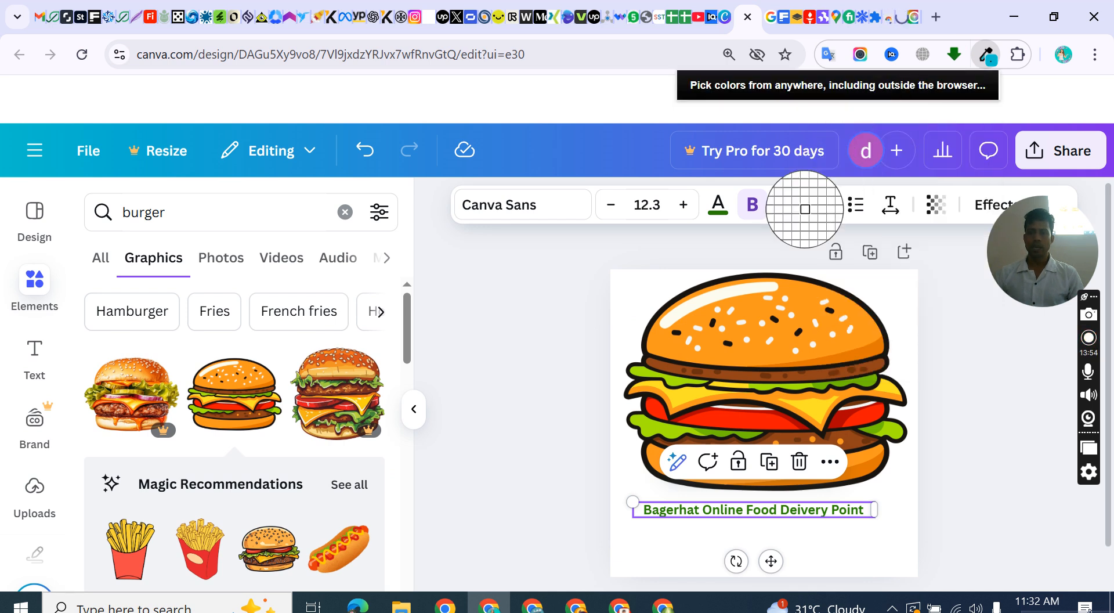
left_click(810, 299)
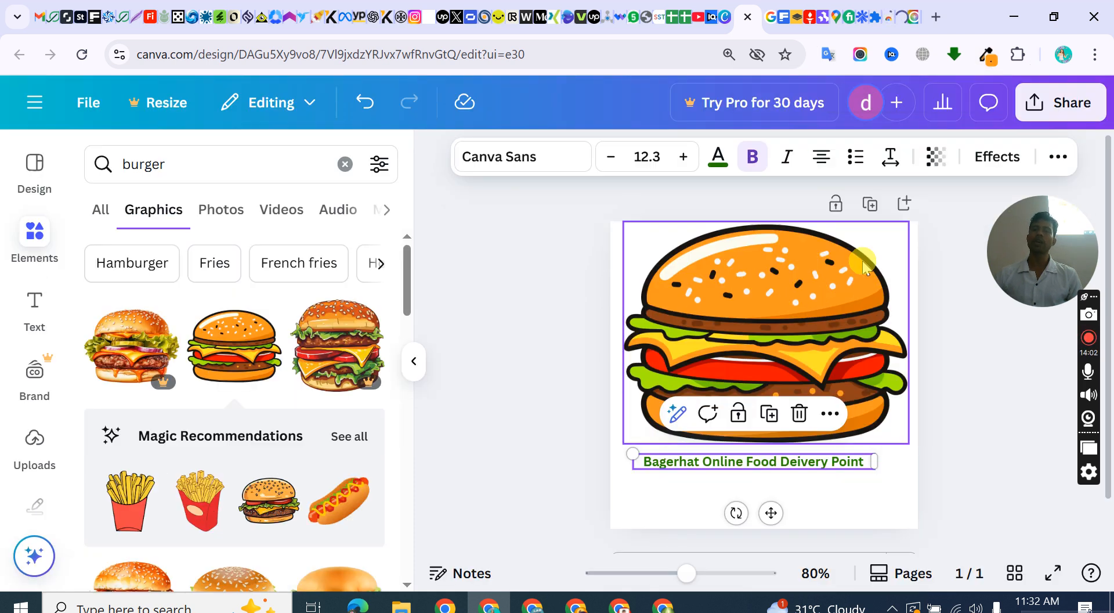
- Recolor the business name below the burger with the sampled orange #FF981F, applying the change to all matching colors
left_click(703, 462)
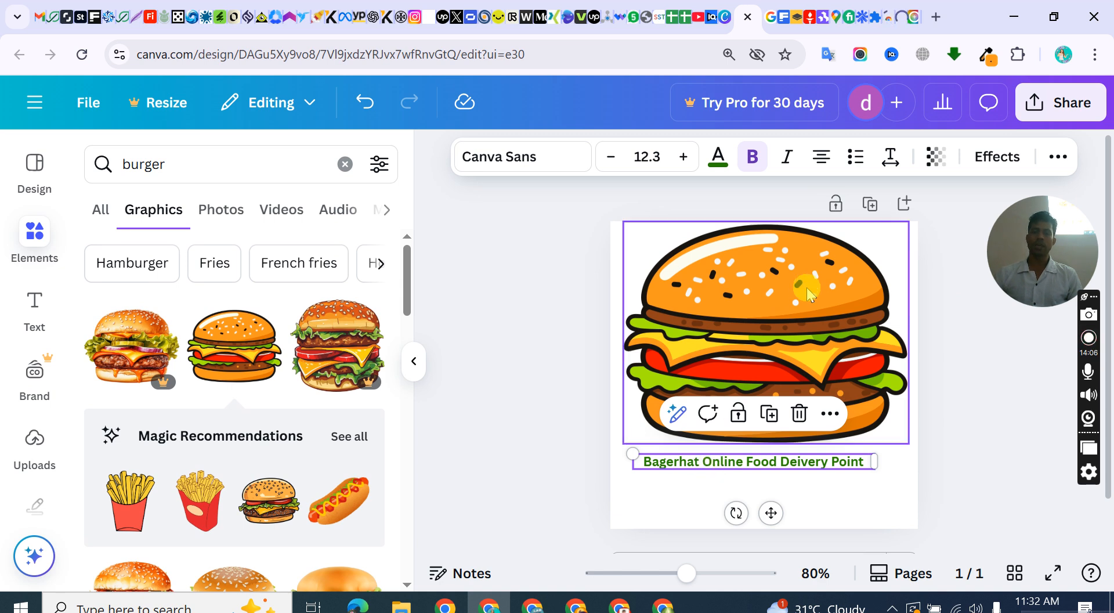
left_click(696, 461)
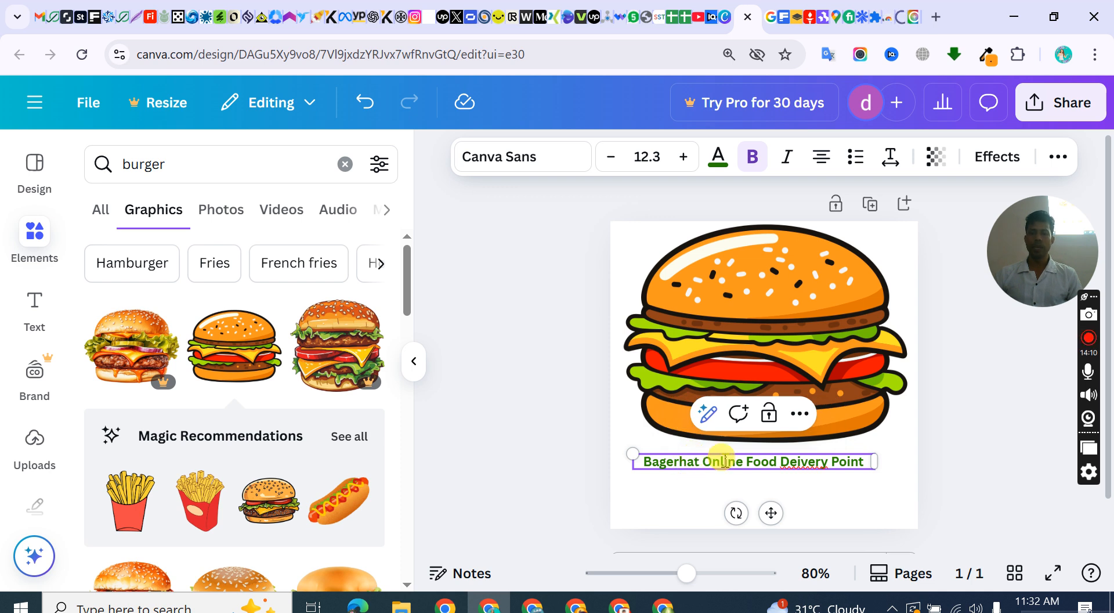
left_click(719, 165)
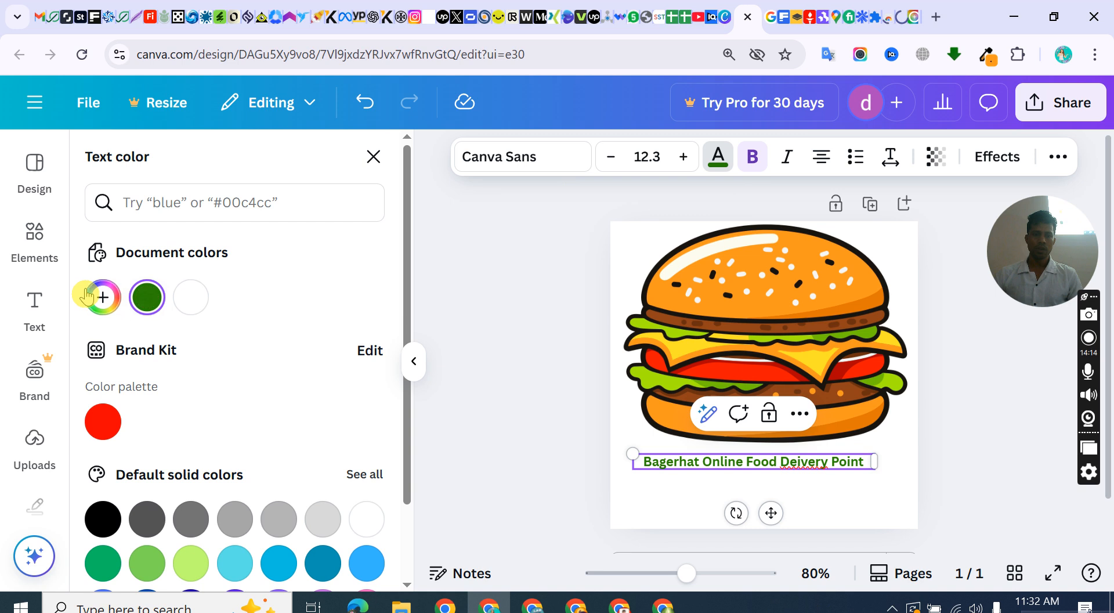
left_click(103, 298)
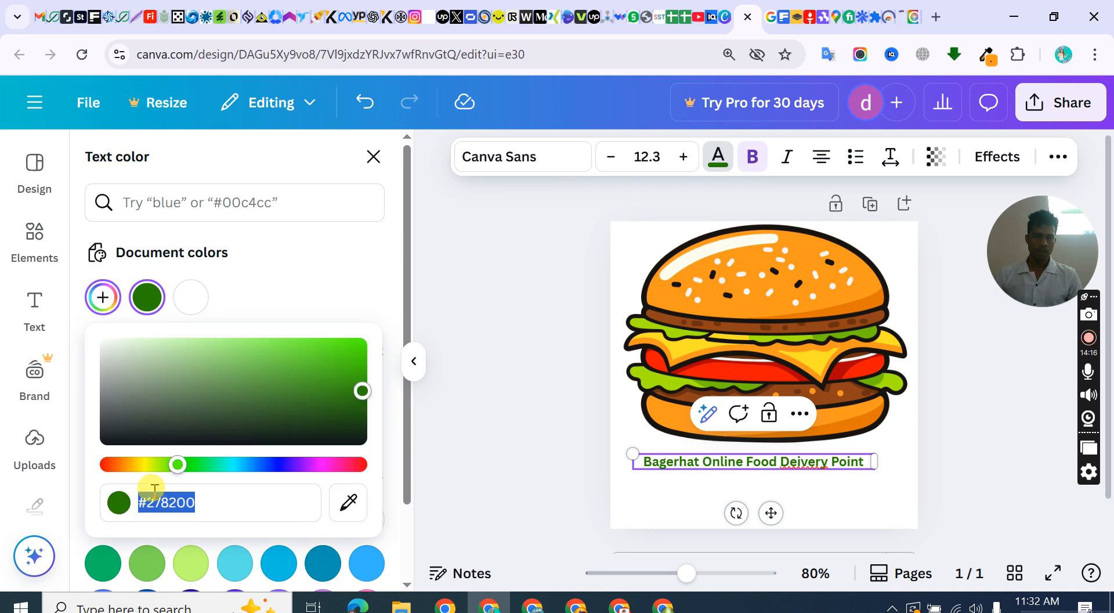
triple_click(168, 503)
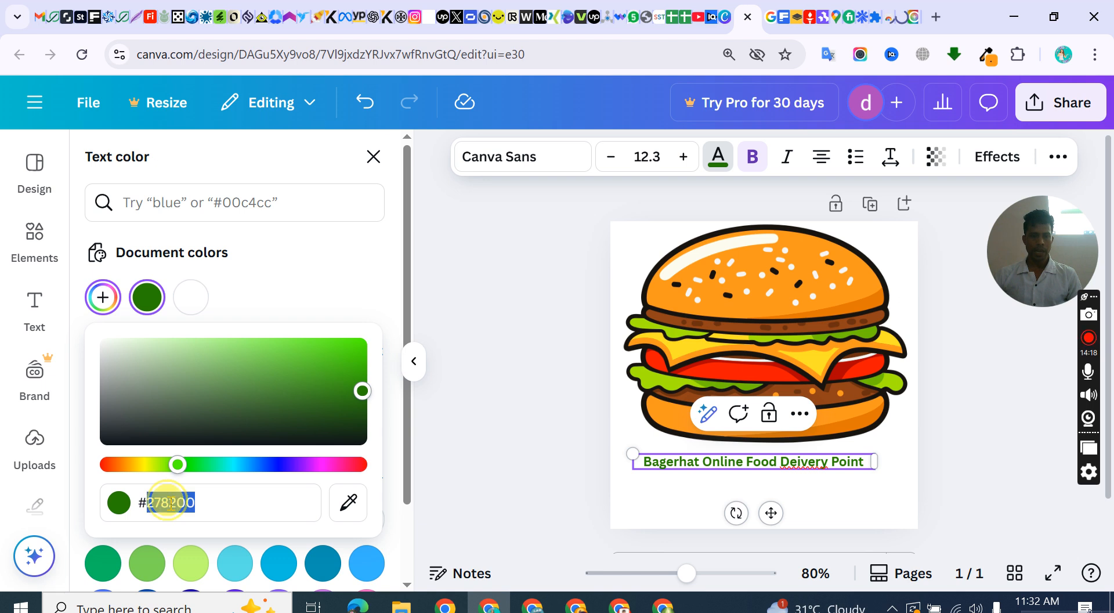
key("ctrl+v")
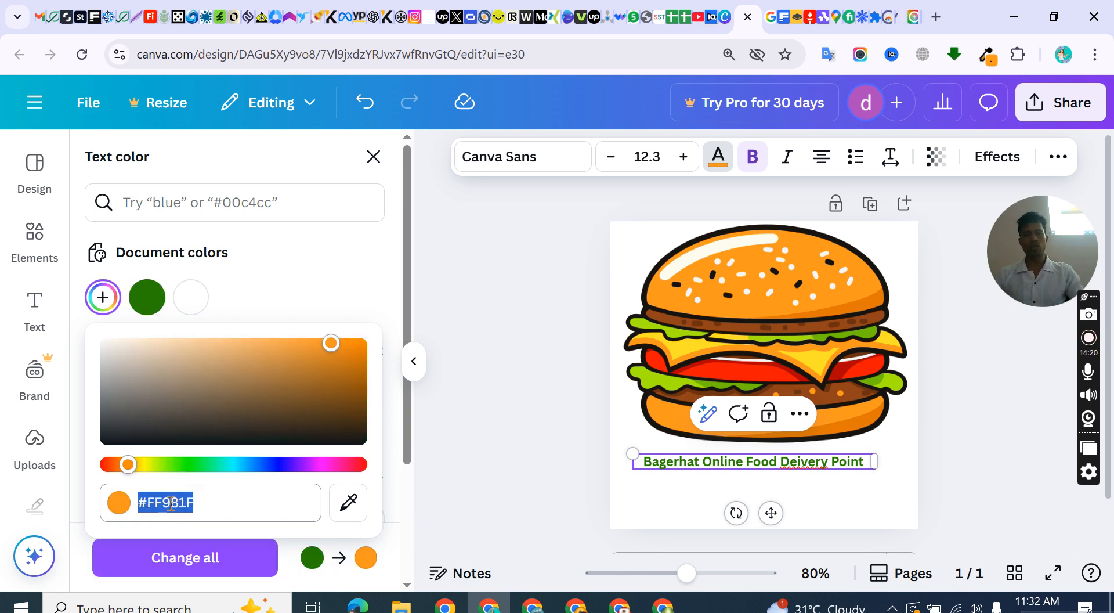
left_click(205, 565)
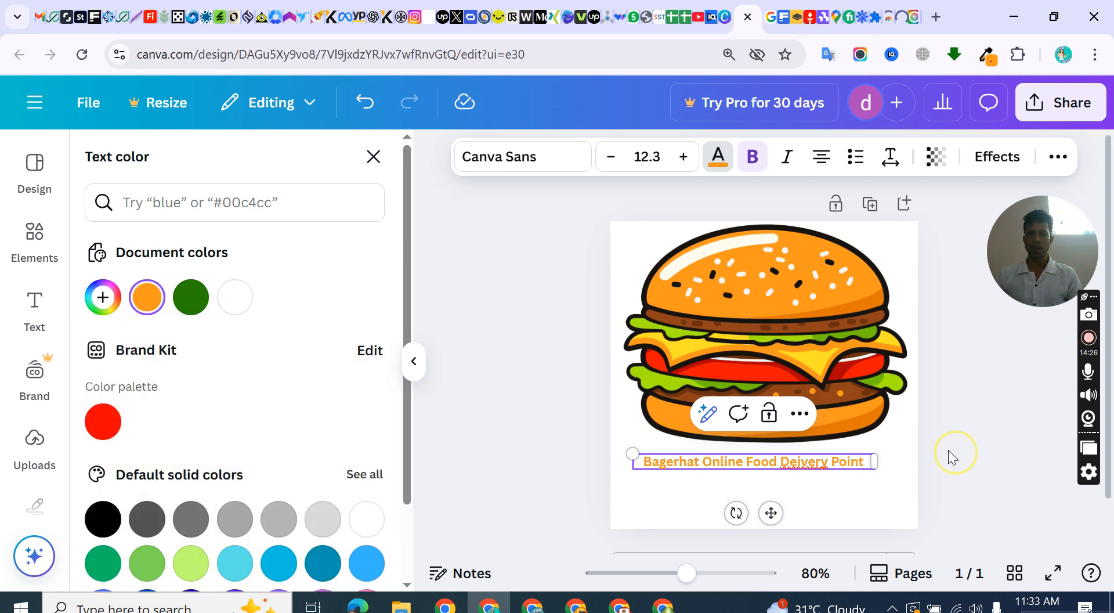
left_click(956, 459)
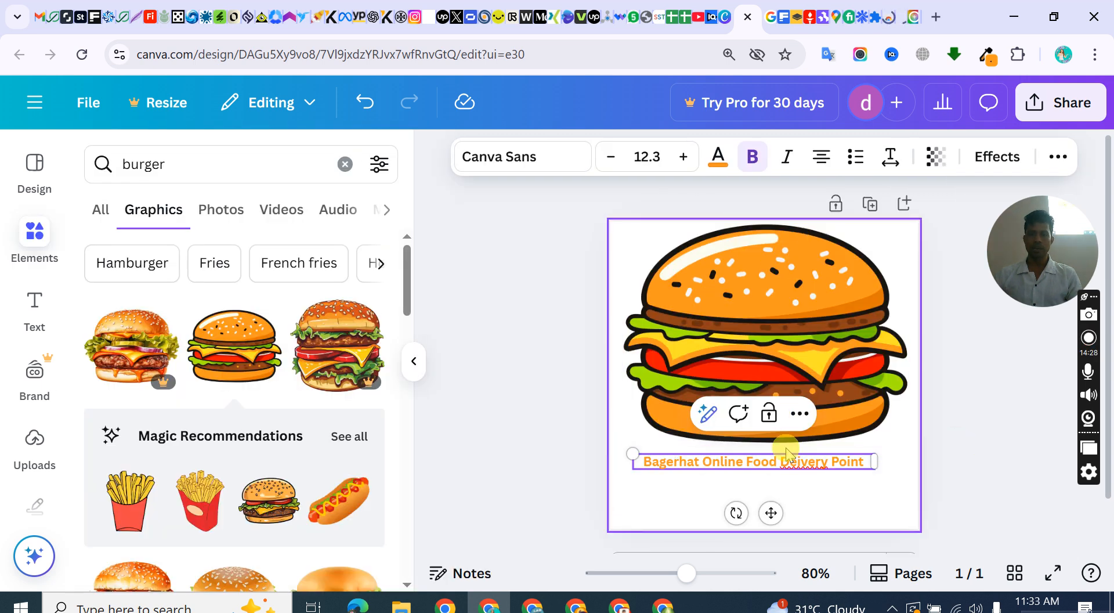
left_click(983, 385)
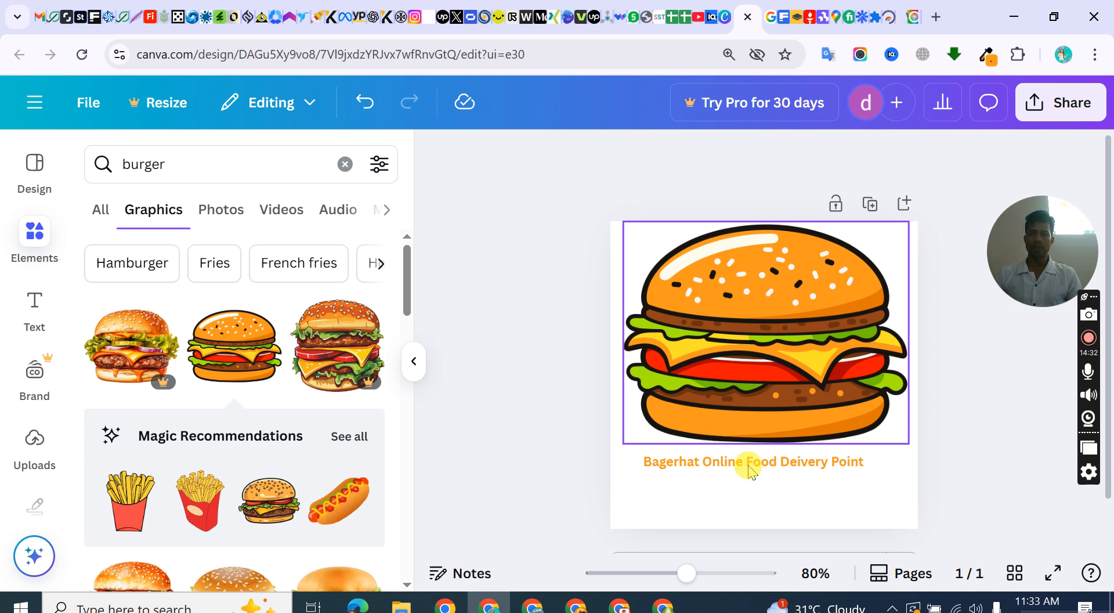
- Sample the red of the burger's tomato layer with ColorZilla's outside-browser color picker
left_click(987, 57)
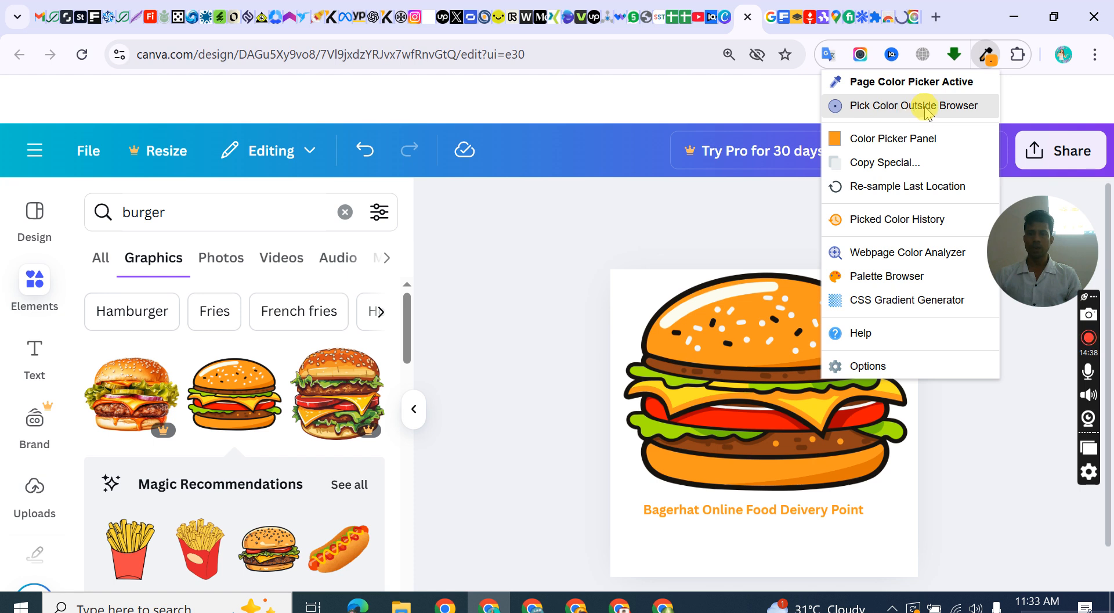
left_click(928, 110)
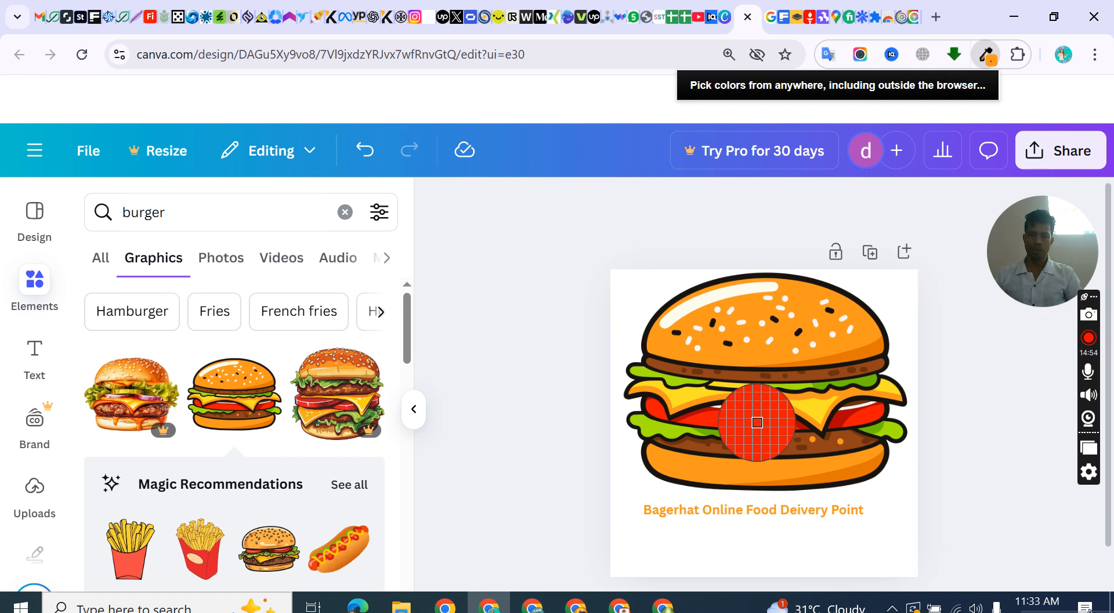
left_click(756, 422)
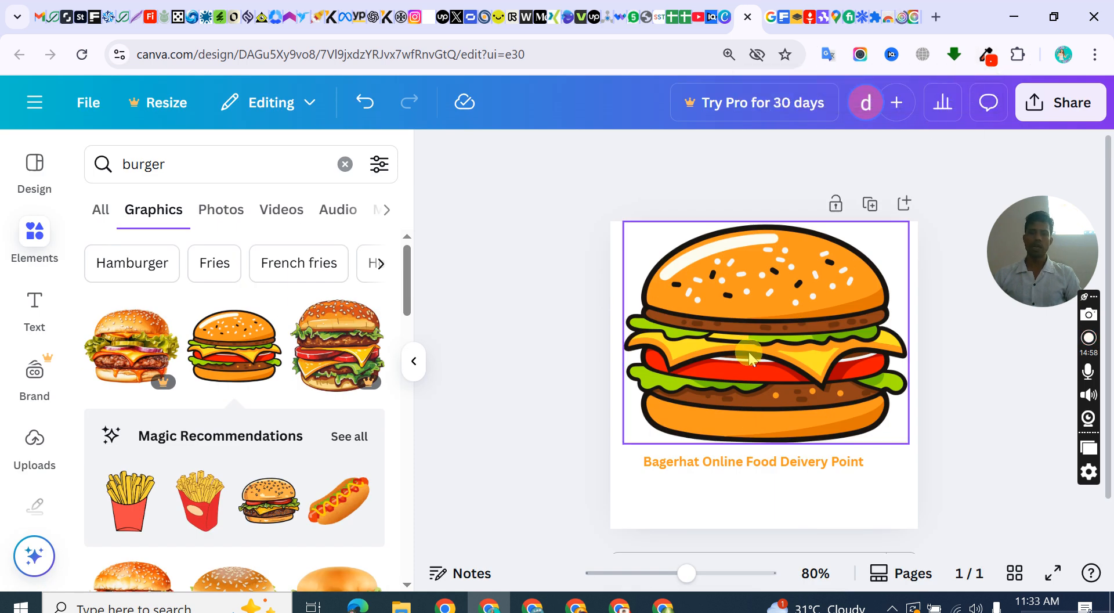
- Set the text color of the business name to the red #F01500
left_click(711, 461)
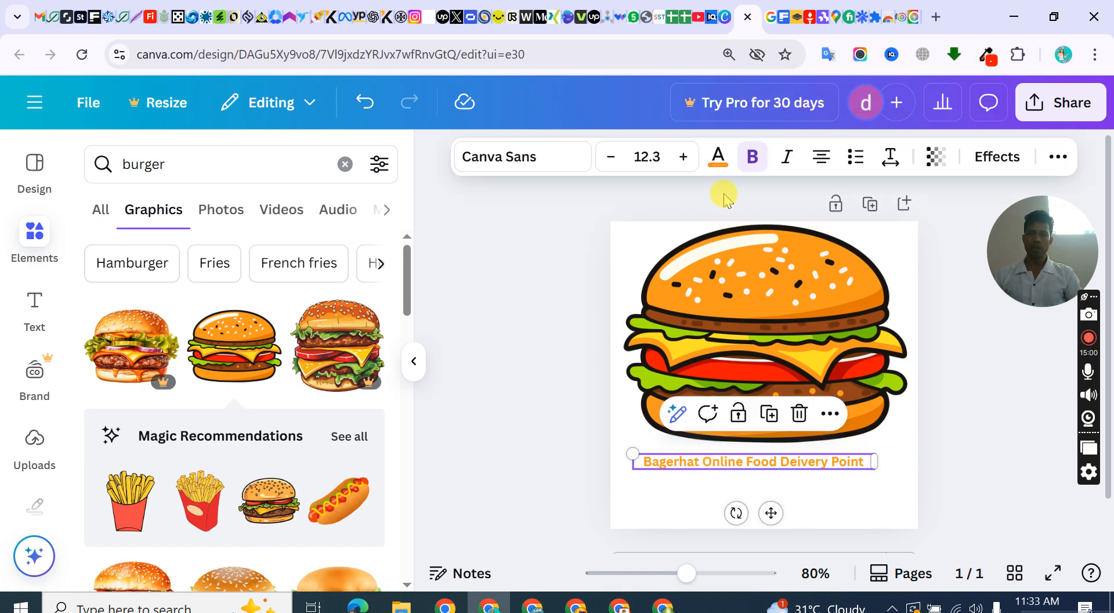
left_click(718, 164)
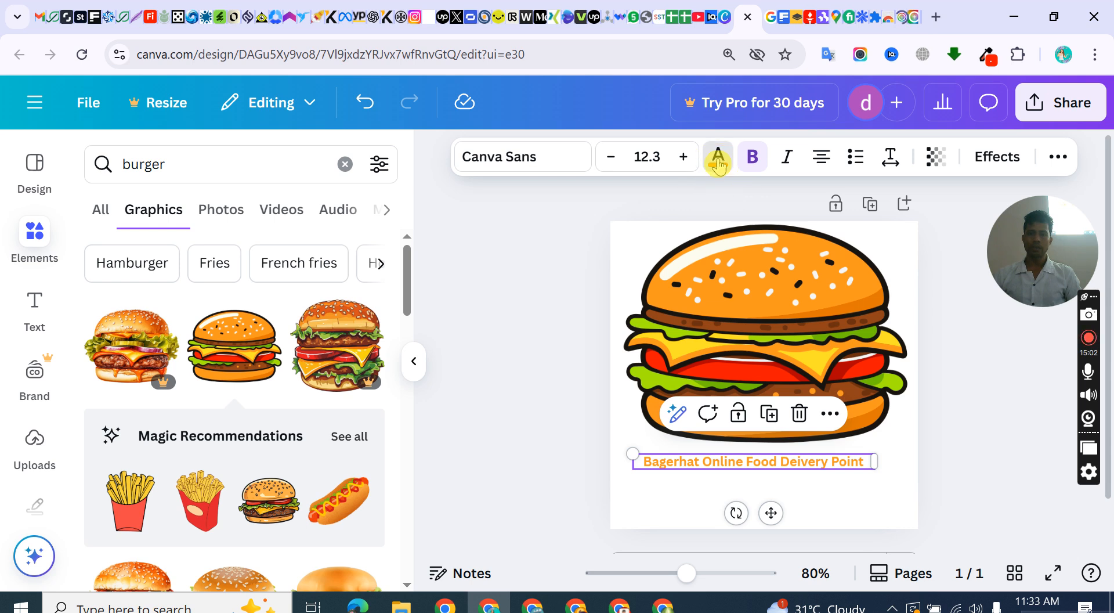
left_click(104, 298)
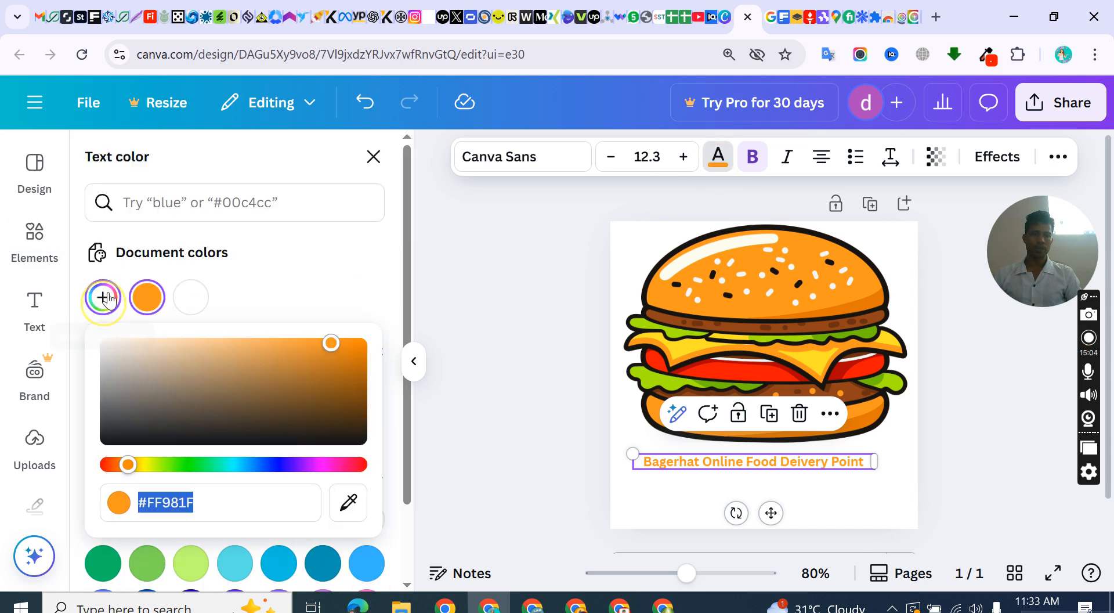
triple_click(174, 497)
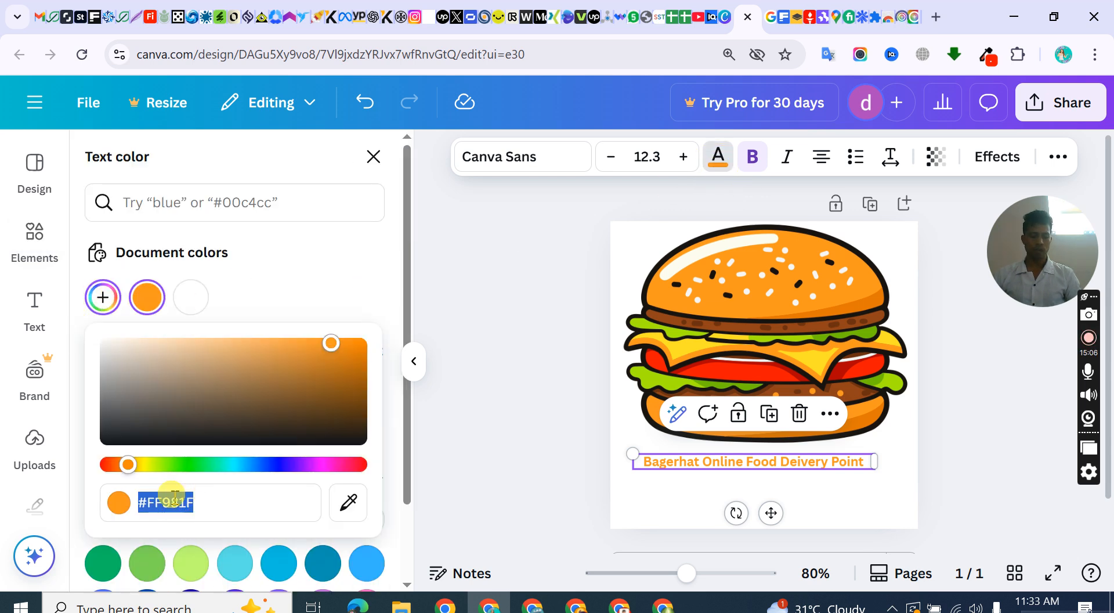
type("#")
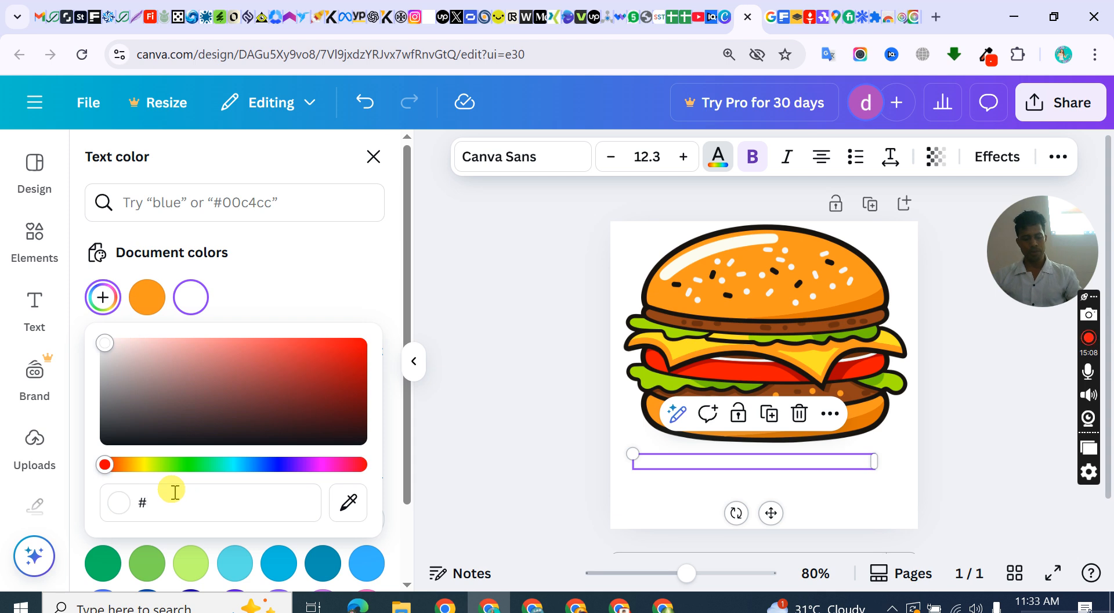
type("F01500")
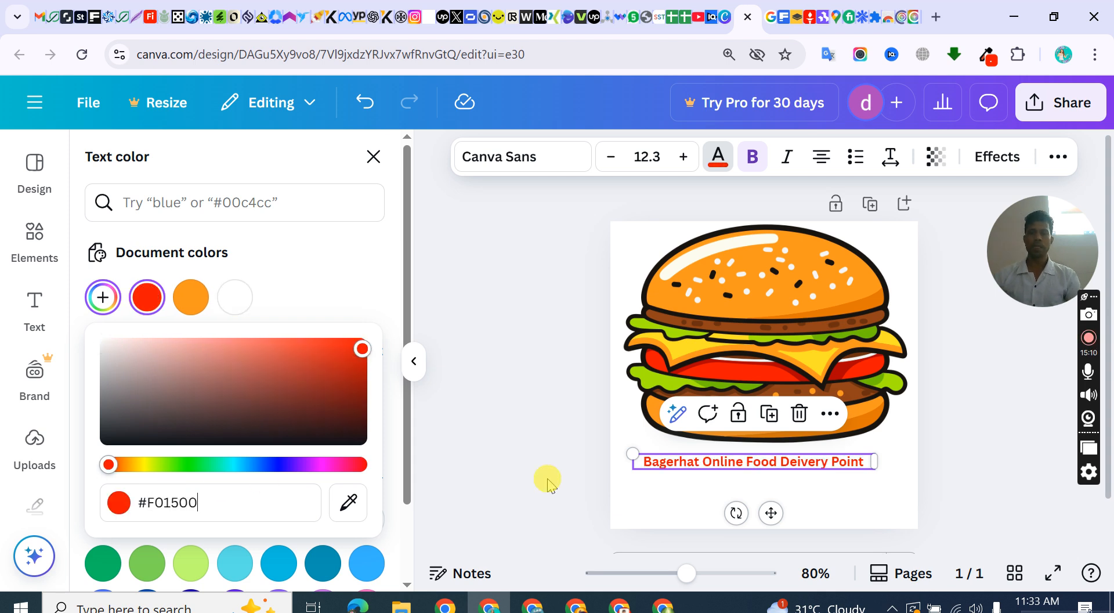
left_click(928, 413)
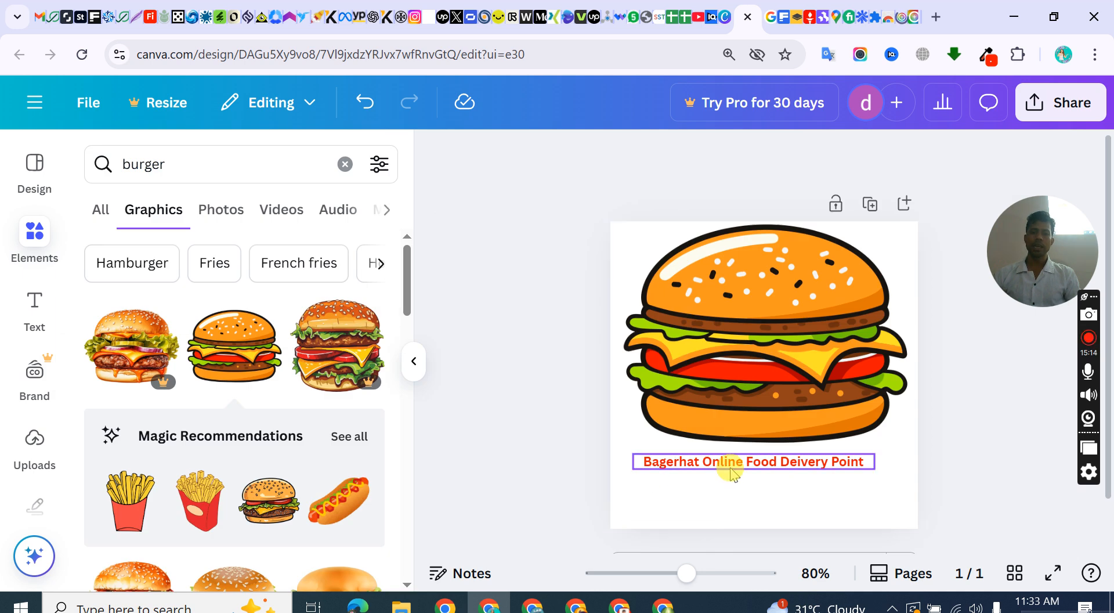
- Change the font of the business name to League Spartan
left_click(730, 473)
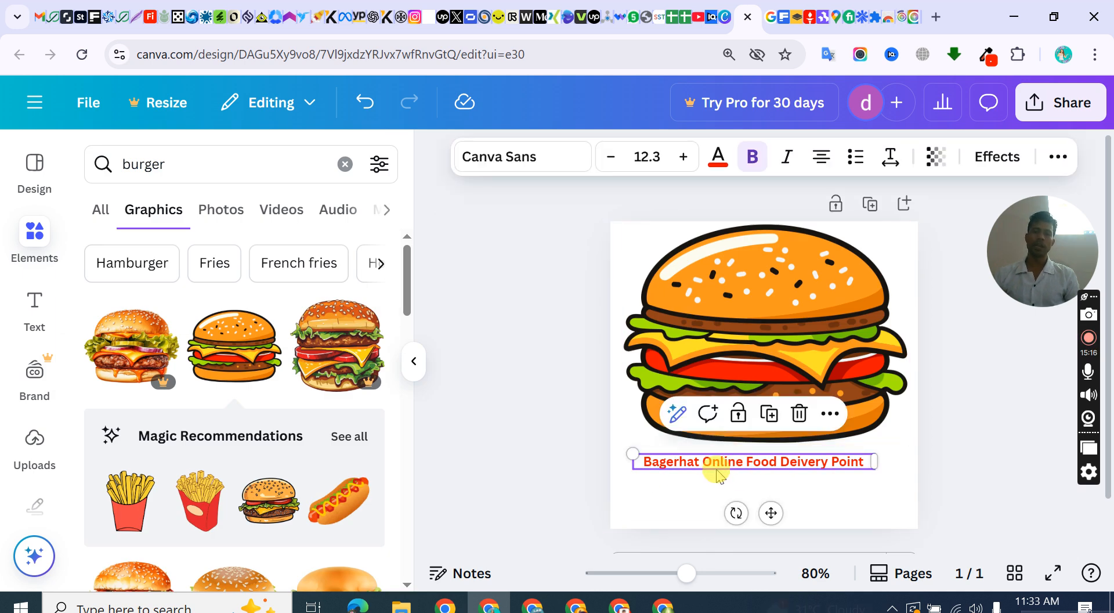
left_click(521, 159)
scroll(170, 435, "down", 4)
scroll(172, 441, "down", 3)
scroll(169, 423, "up", 3)
left_click(183, 376)
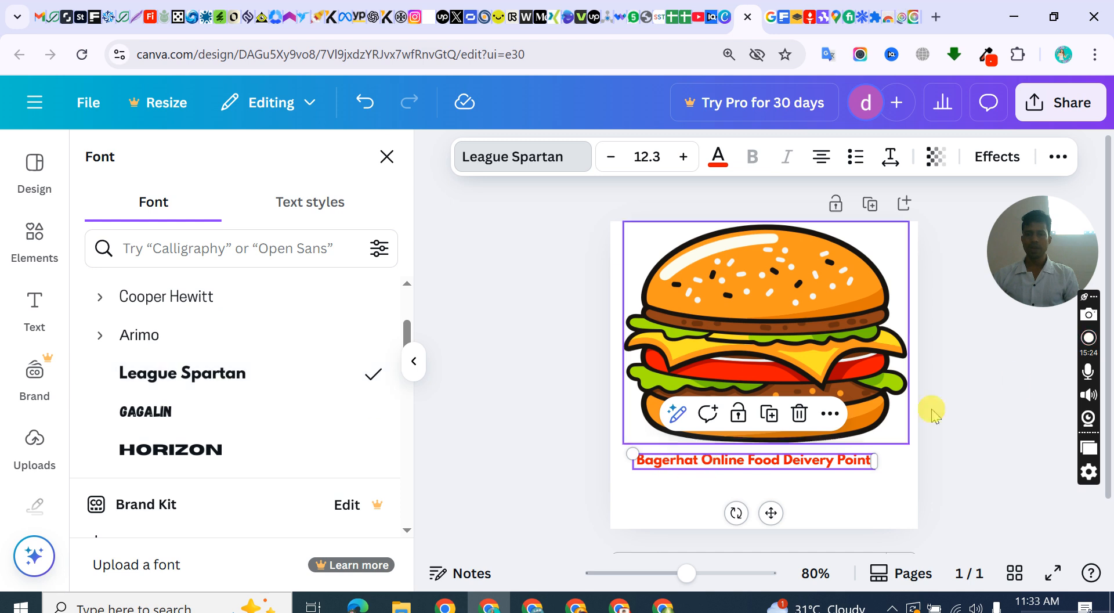
left_click(754, 473)
left_click(966, 428)
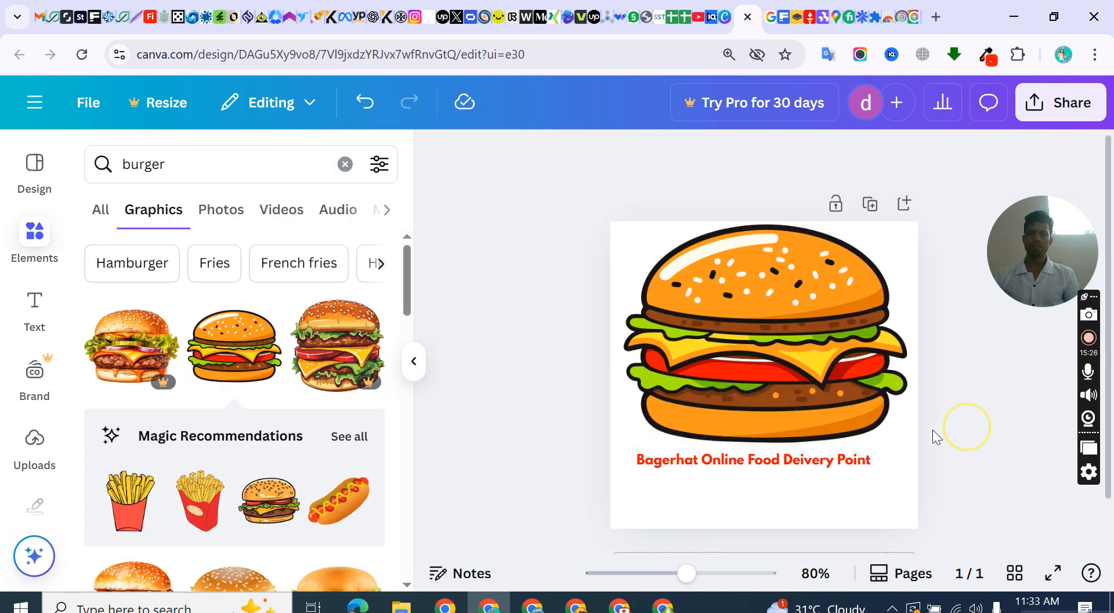
- Center the business name horizontally on the page, just below the burger
left_click_drag(760, 460, 765, 461)
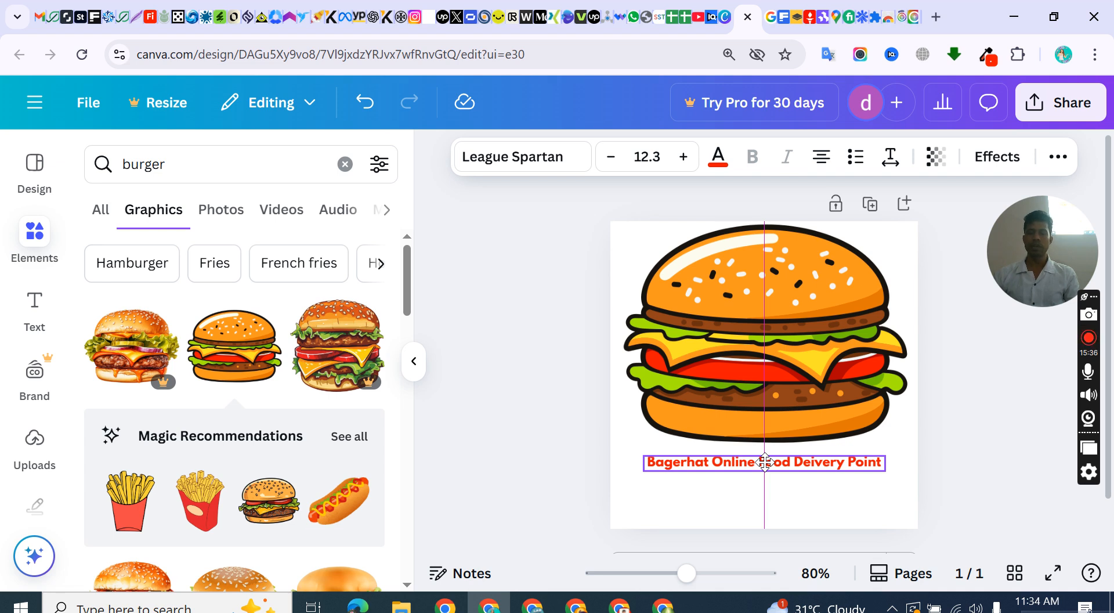
left_click(965, 410)
left_click(772, 467)
left_click(727, 452)
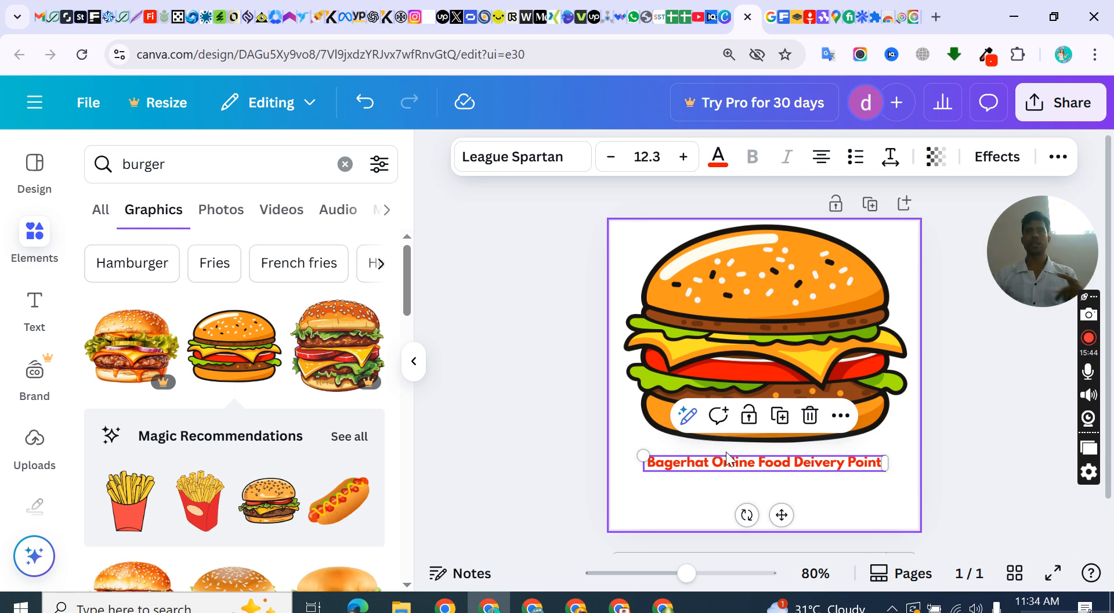
left_click(797, 316)
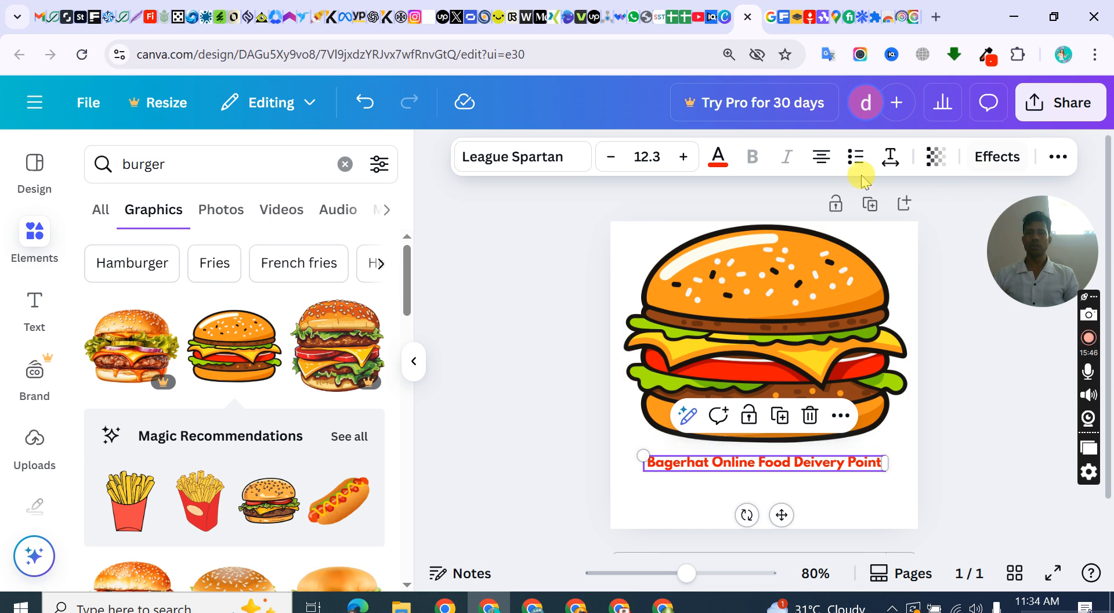
left_click(804, 413)
left_click(1007, 481)
- Apply the Curve shape effect to the business name
left_click(802, 467)
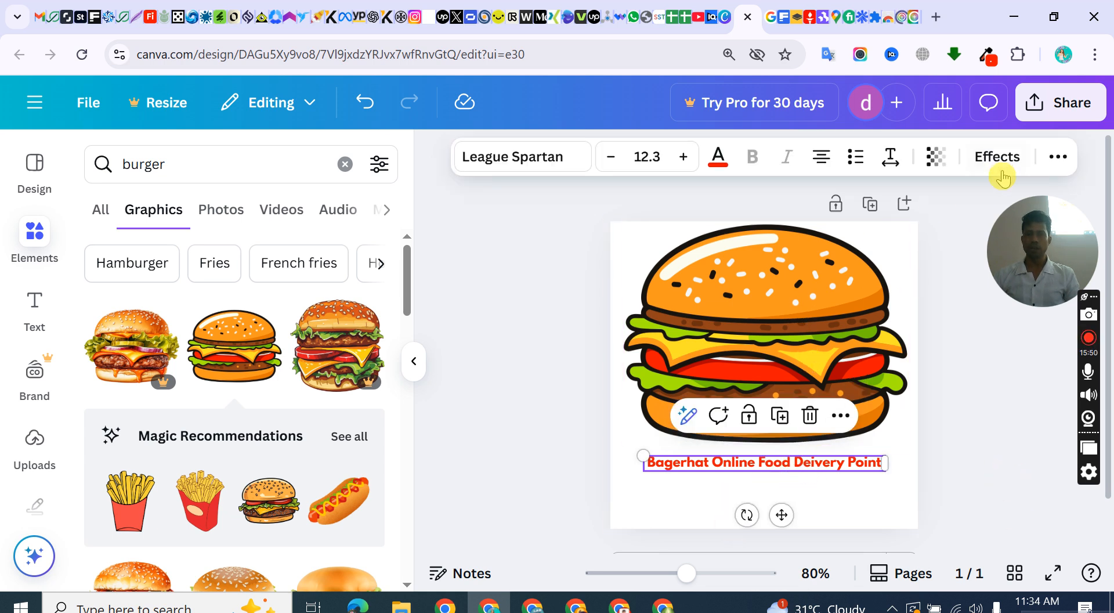
left_click(1003, 166)
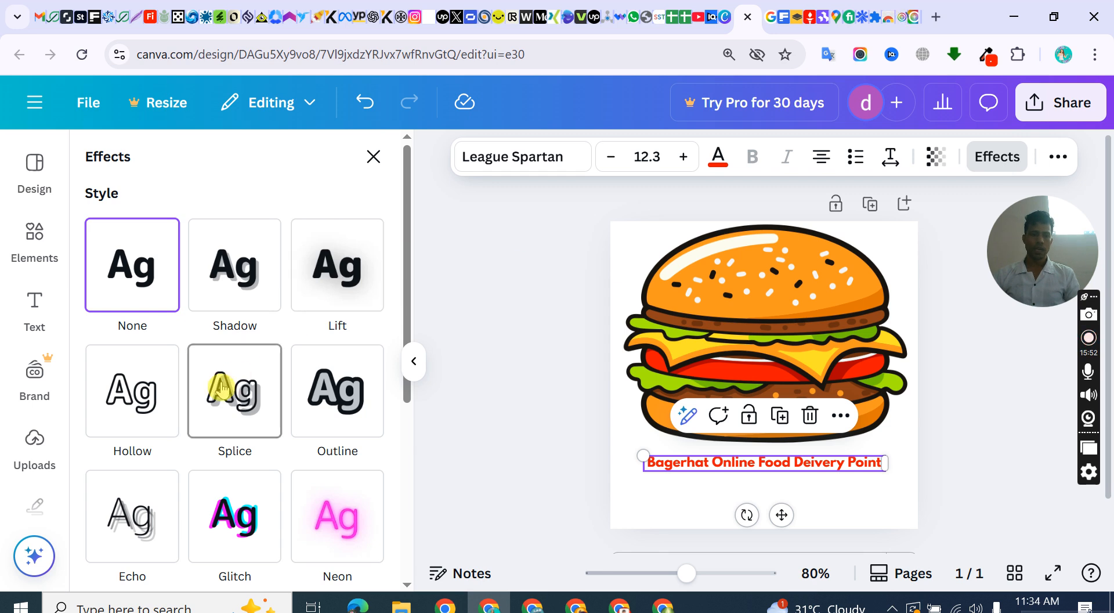
scroll(226, 418, "down", 5)
left_click(233, 487)
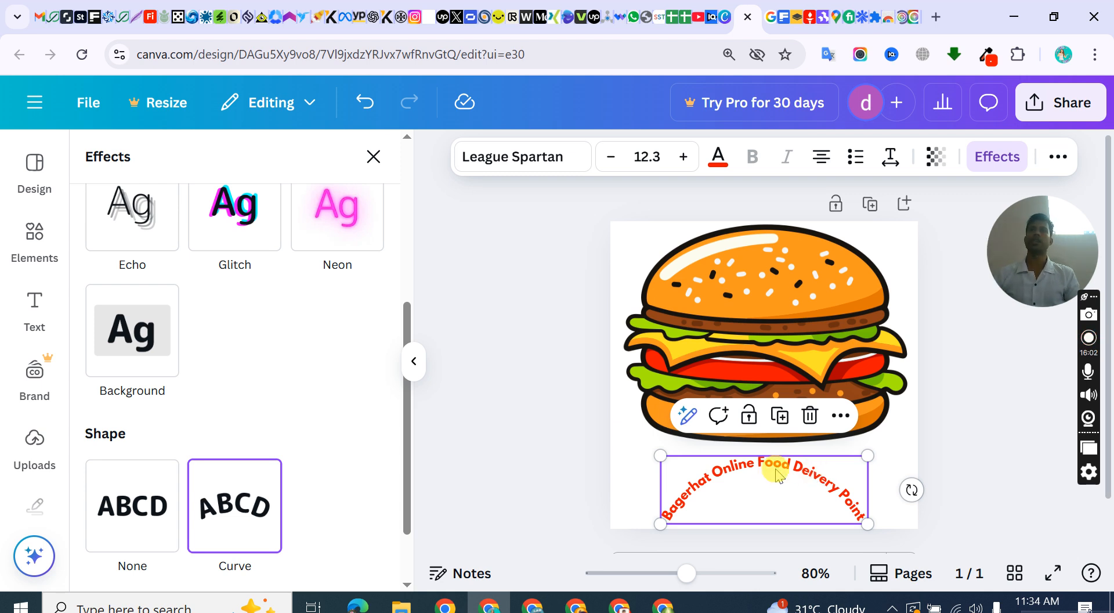
- Move the burger lower on the page and place the curved business name above it, enlarged to font size 15.7
left_click(768, 308)
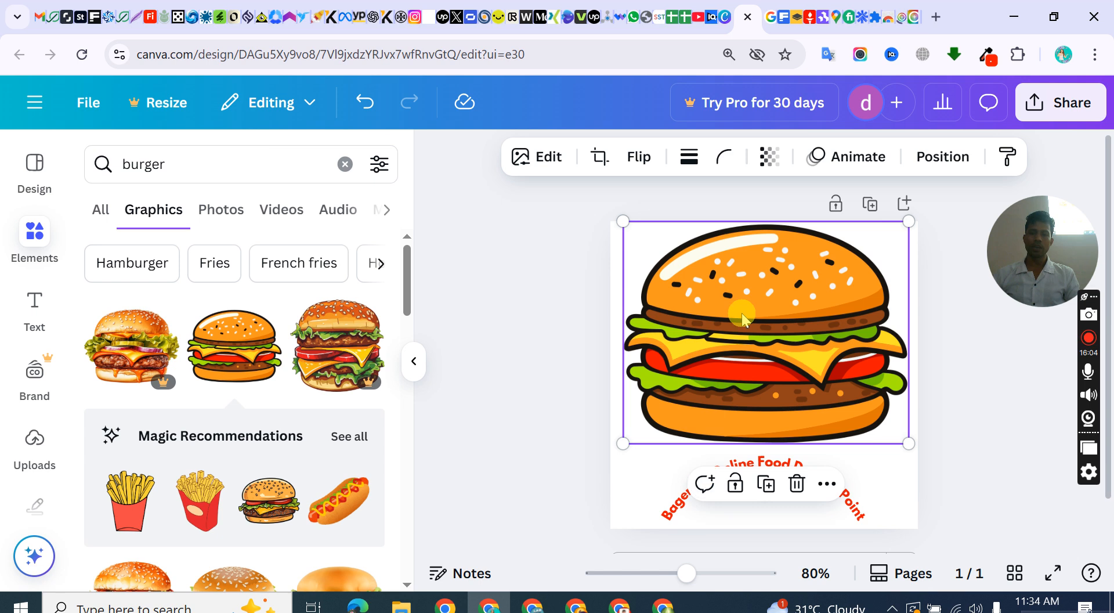
left_click_drag(748, 304, 747, 362)
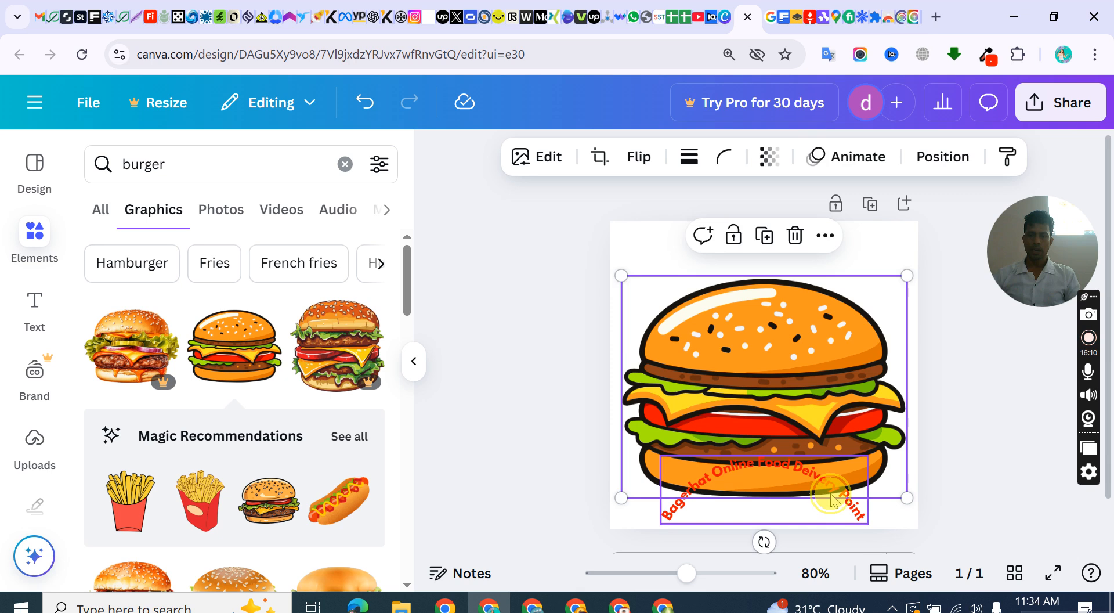
left_click(831, 499)
left_click(830, 499)
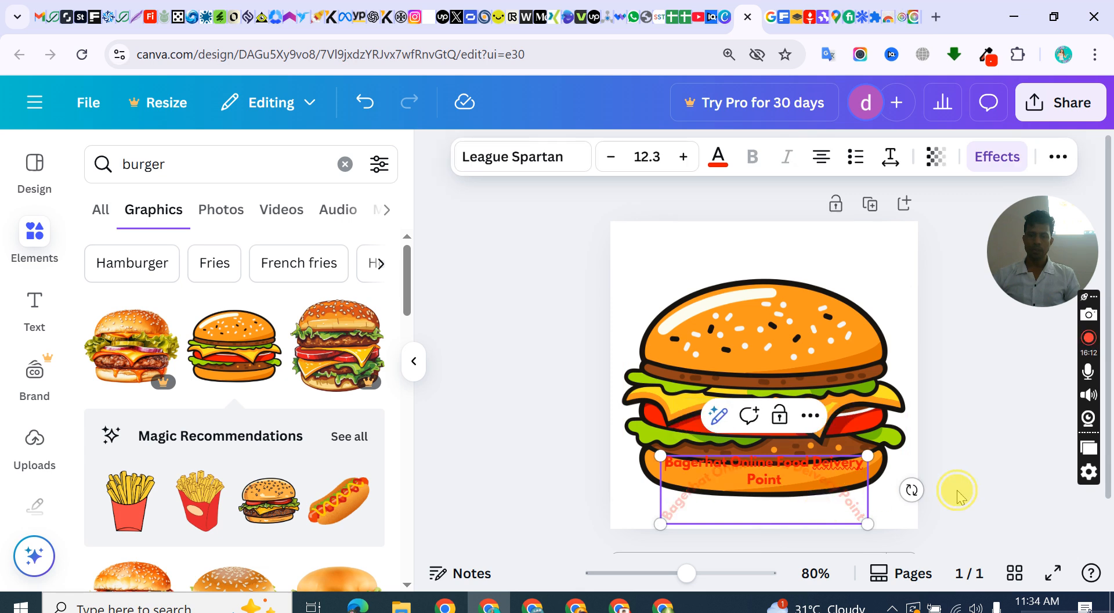
left_click(956, 493)
left_click(813, 497)
left_click_drag(812, 497, 910, 346)
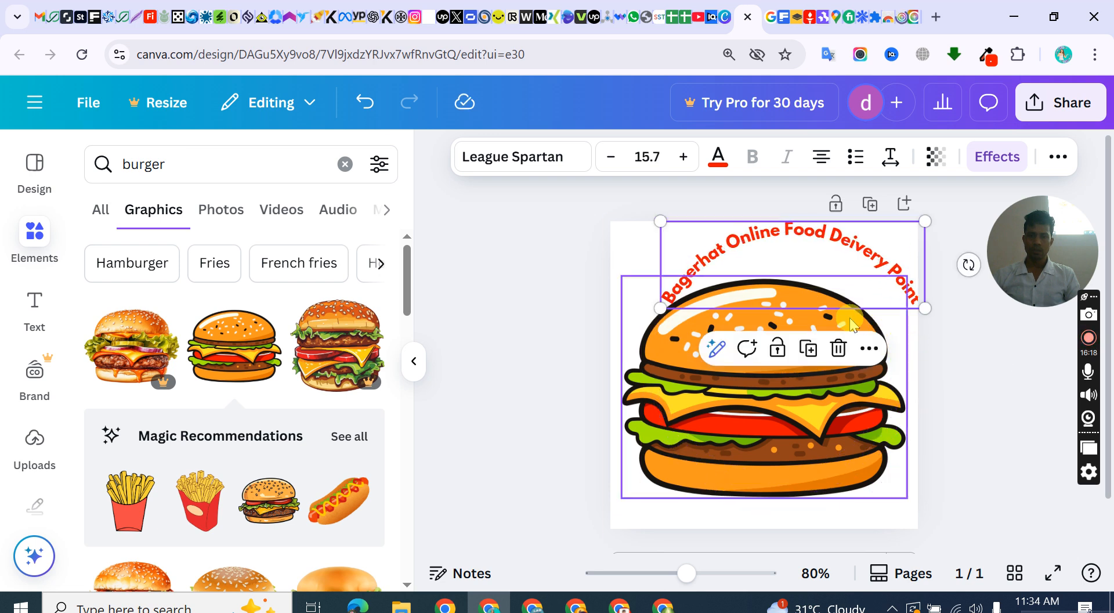
left_click(974, 345)
left_click_drag(830, 270, 799, 278)
- Shrink the burger, center it under the curved business name, and lower the name to sit just above the bun
left_click(832, 385)
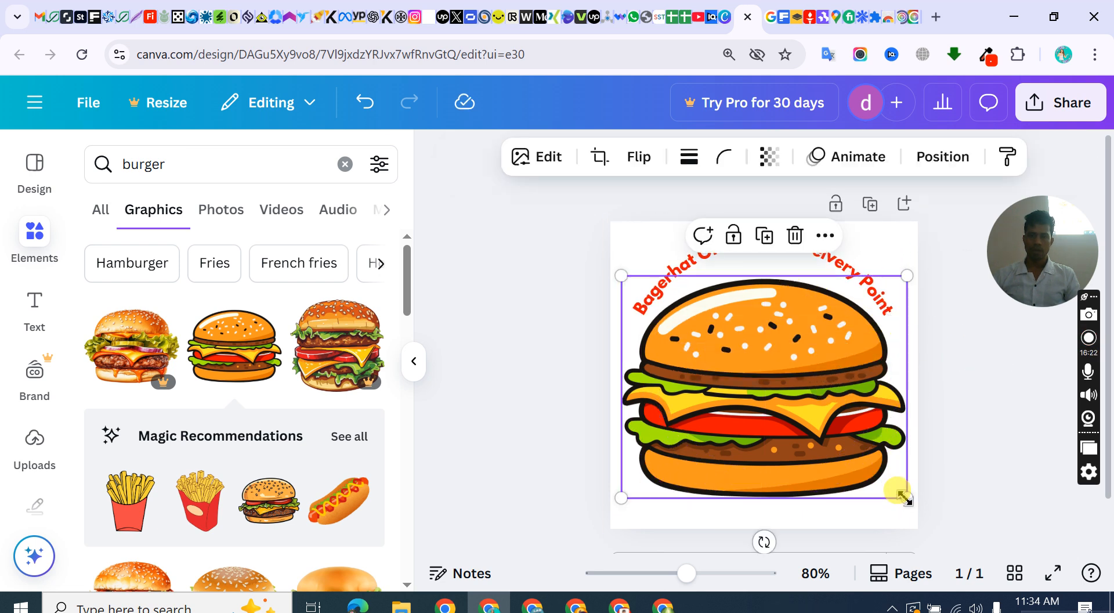
left_click_drag(902, 498, 823, 426)
left_click_drag(739, 336, 784, 360)
left_click(959, 353)
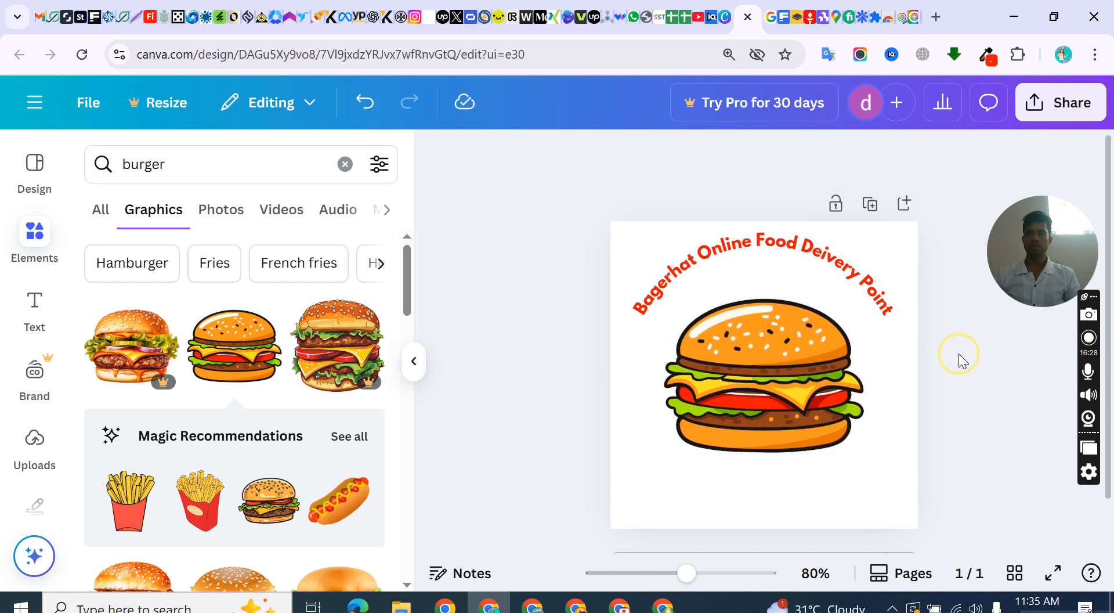
left_click_drag(800, 252, 794, 274)
left_click(967, 328)
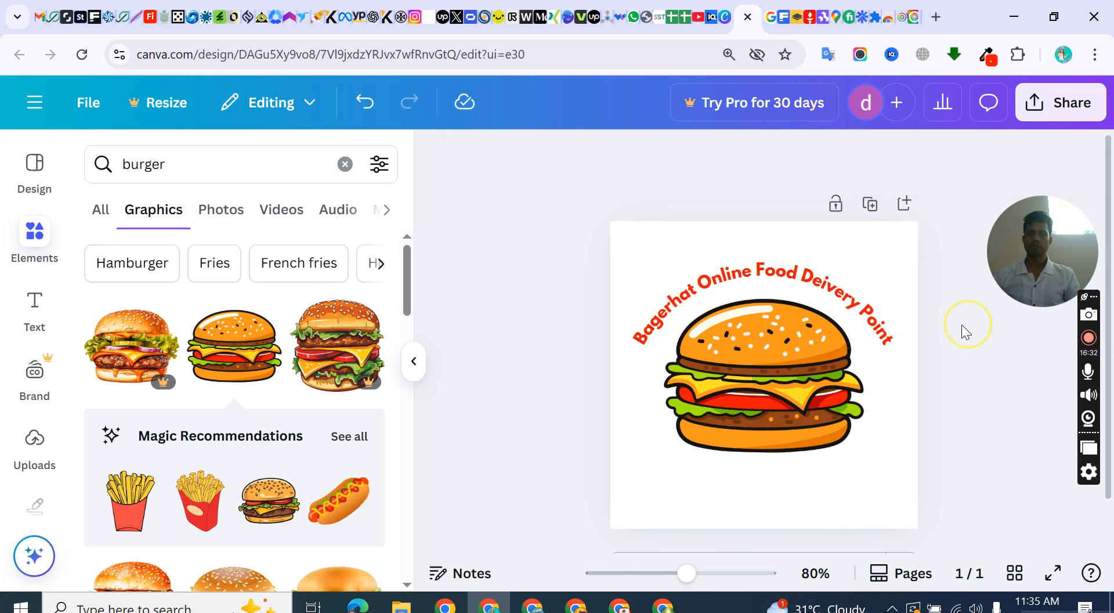
left_click(792, 301)
left_click(783, 295)
left_click(734, 280)
left_click(954, 328)
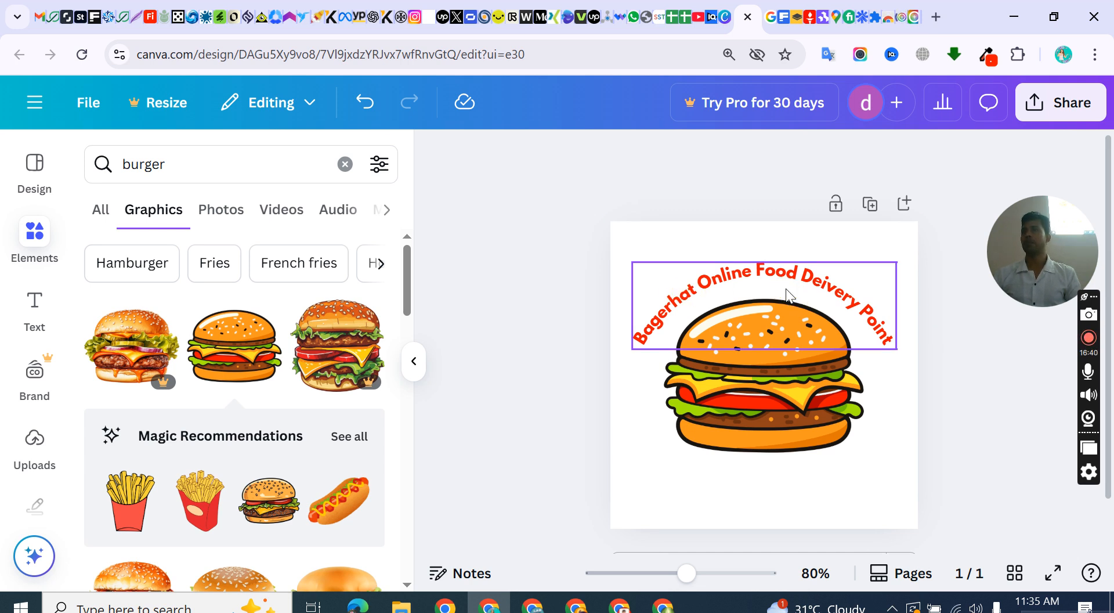
left_click(745, 478)
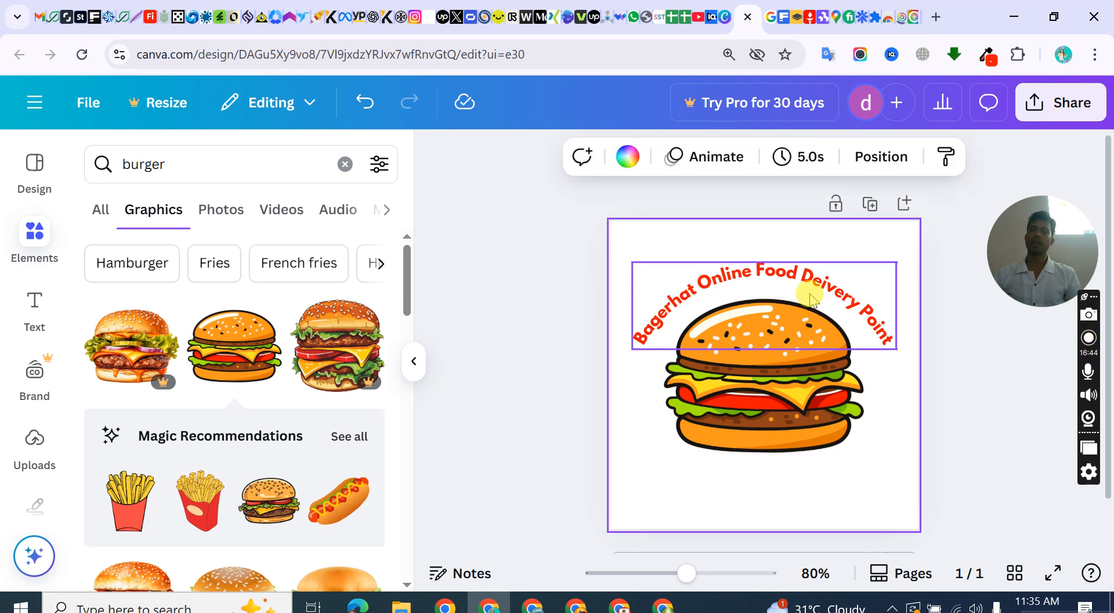
- Duplicate the curved business name, place the copy centered below the burger, and replace its text with "Bagerhat"
left_click(781, 276)
left_click(779, 222)
left_click_drag(771, 284, 764, 485)
left_click(765, 485)
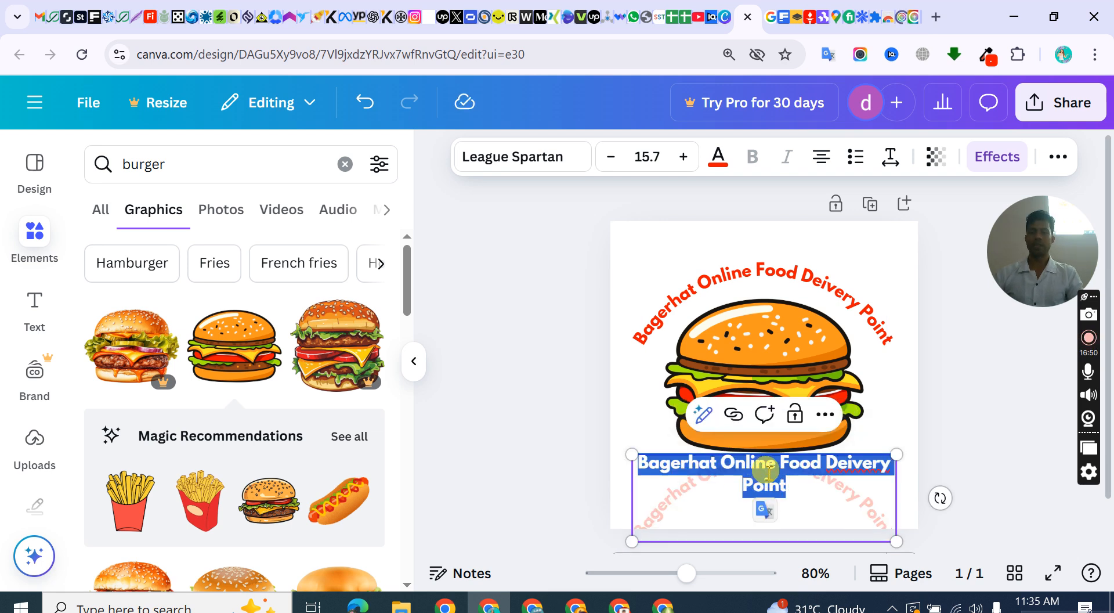
key("BackSpace")
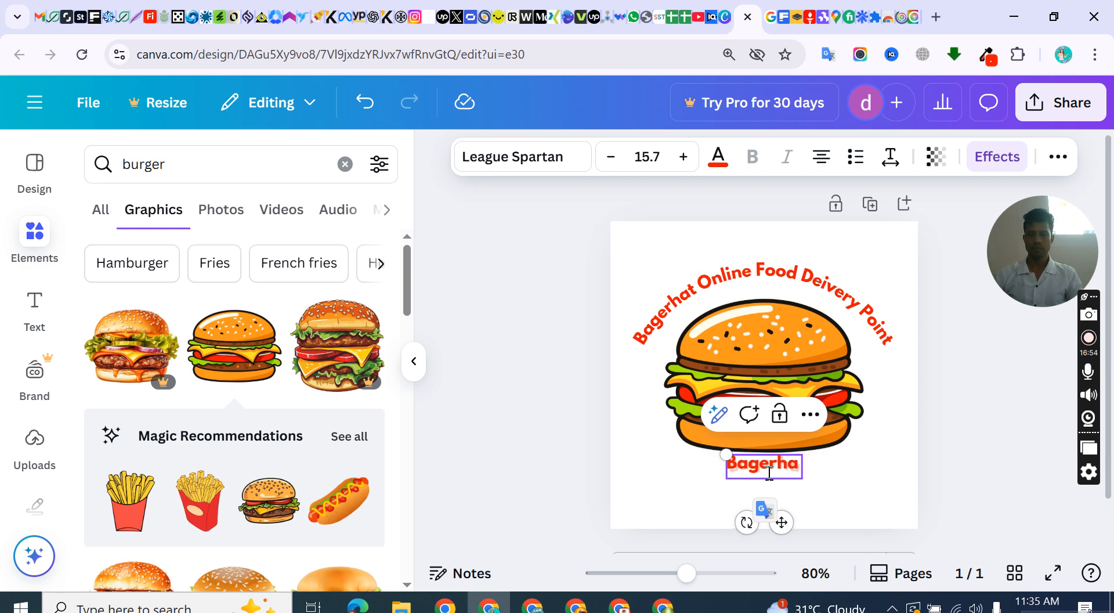
type("t")
left_click(978, 471)
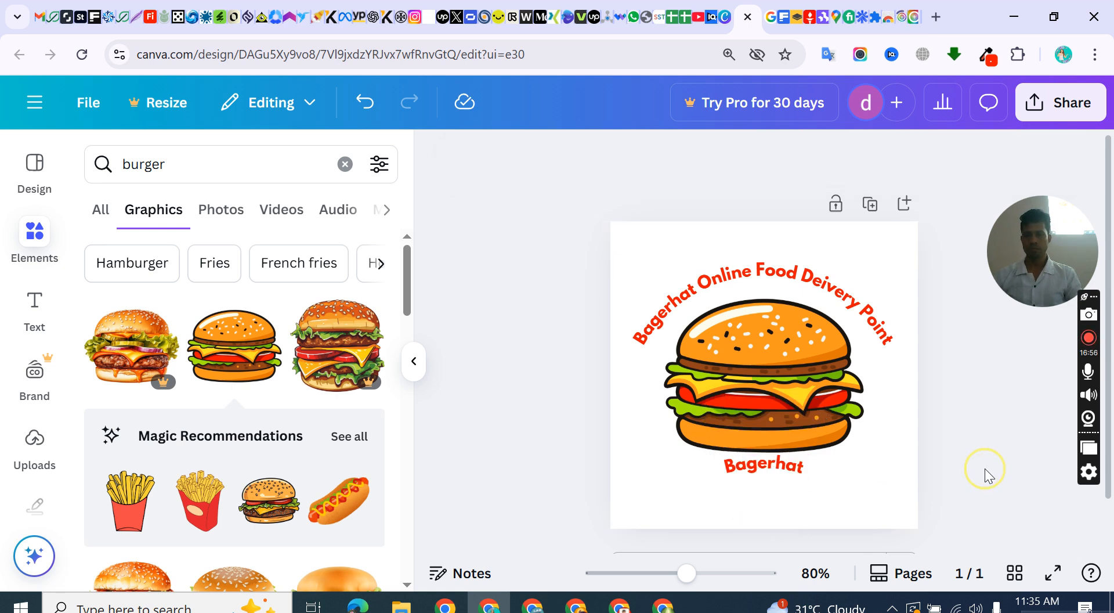
- Shift the word "Bagerhat" slightly down to leave a small gap beneath the burger
left_click_drag(759, 466, 757, 479)
left_click(1045, 430)
left_click(781, 478)
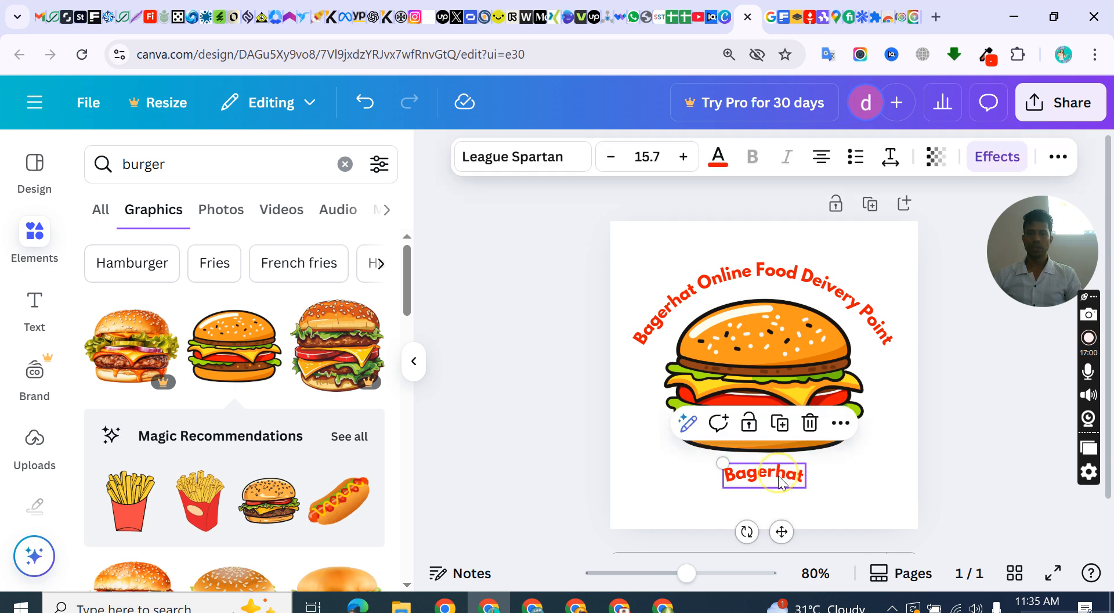
mouse_move(747, 530)
left_mouse_down()
mouse_move(725, 519)
mouse_move(731, 484)
mouse_move(776, 431)
mouse_move(784, 383)
mouse_move(841, 522)
mouse_move(754, 532)
left_mouse_up()
left_click(895, 464)
- Bend the word "Bagerhat" the opposite way by setting its Curve value to -44
left_click(778, 474)
left_click(989, 172)
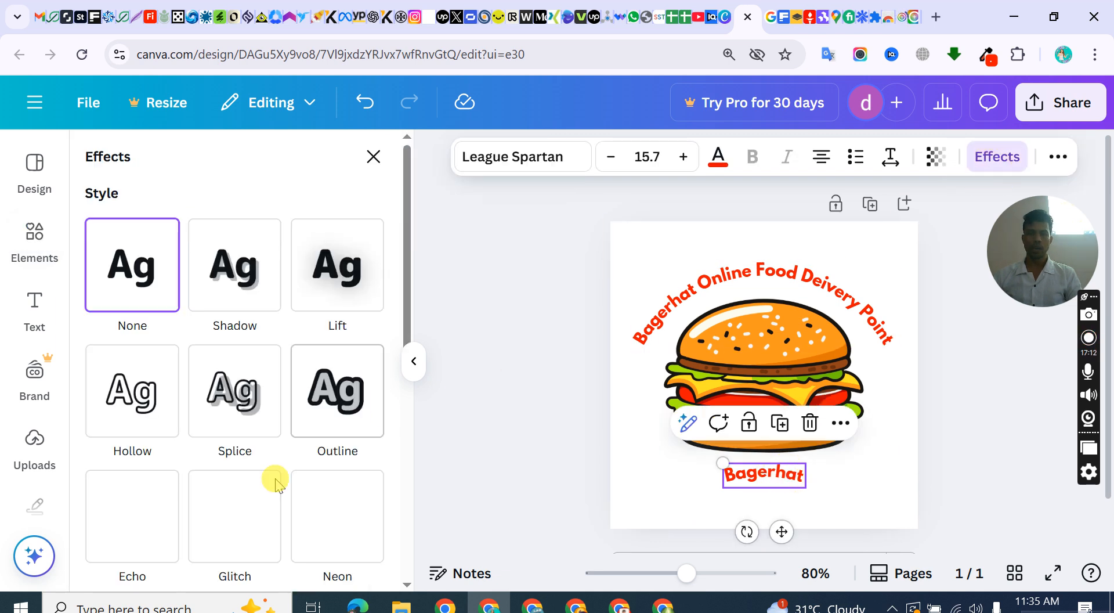
scroll(261, 482, "down", 8)
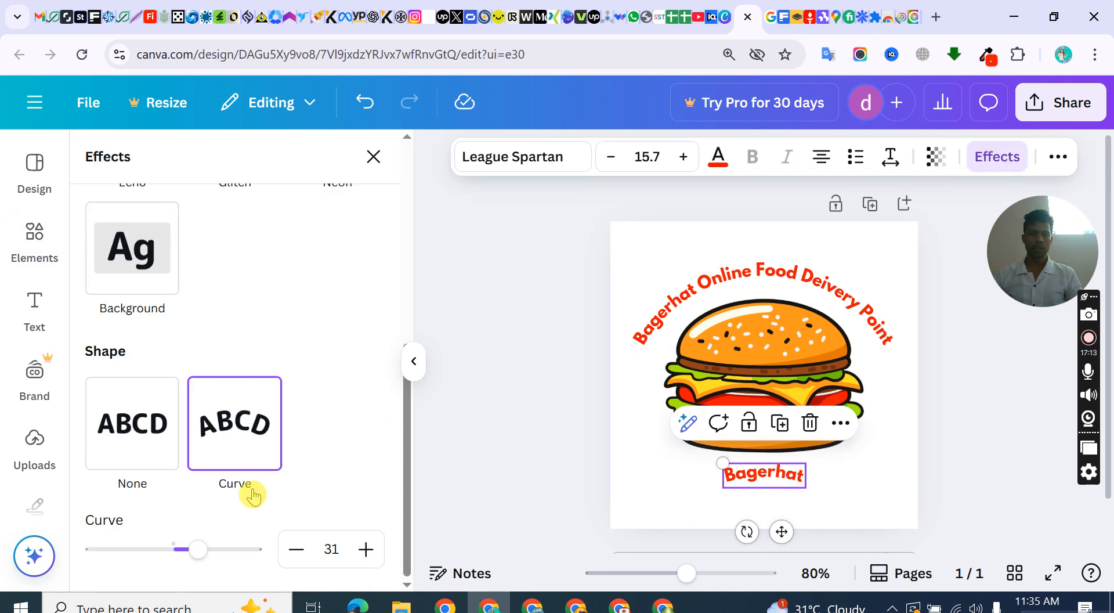
left_click(235, 431)
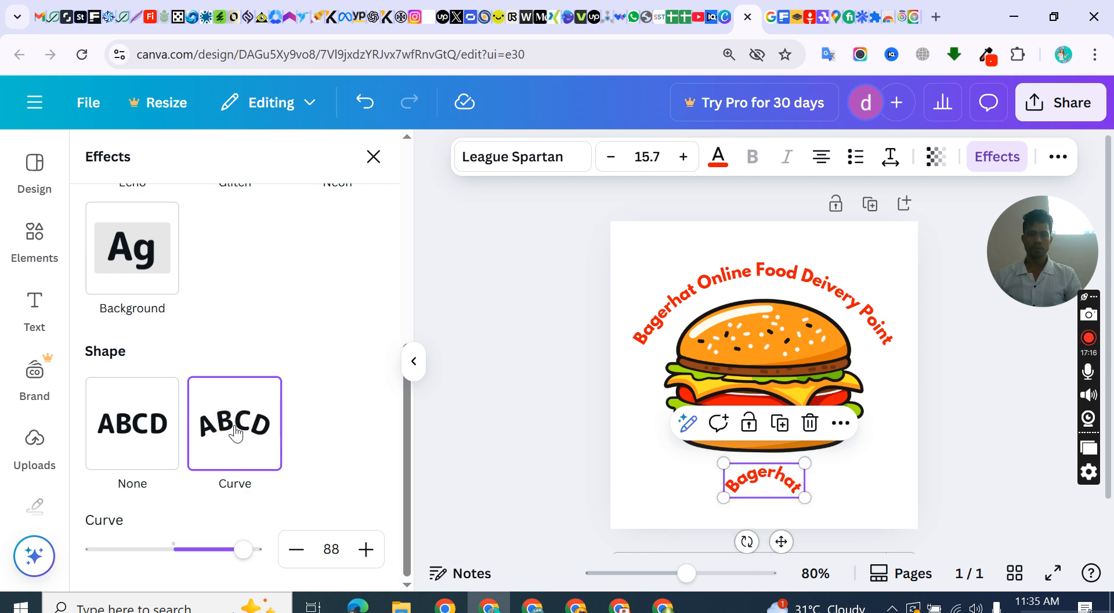
left_click_drag(243, 550, 138, 548)
left_click(464, 311)
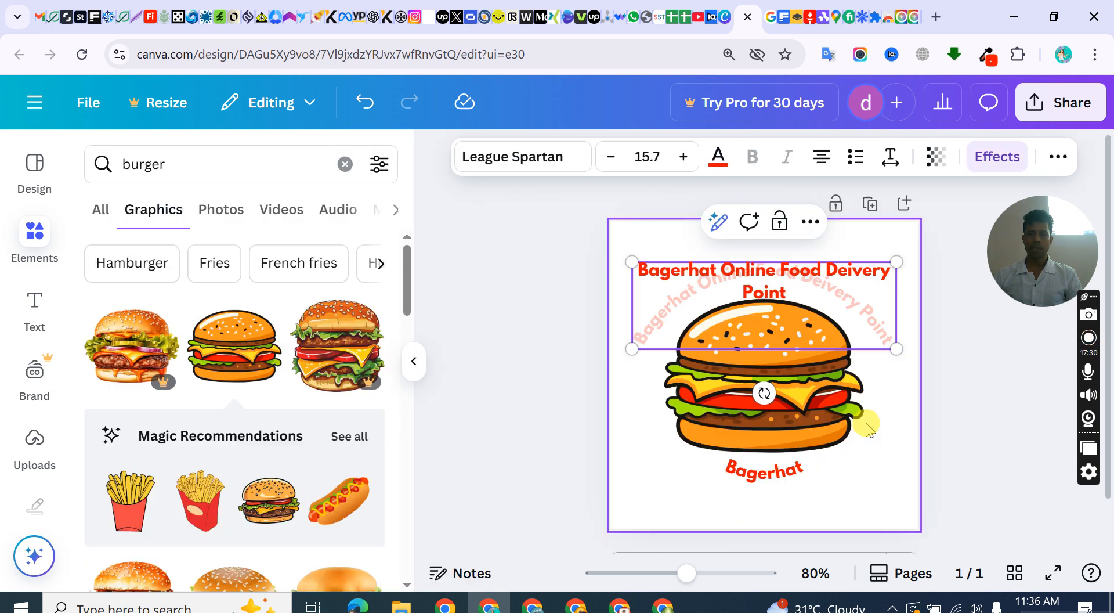
left_click(957, 410)
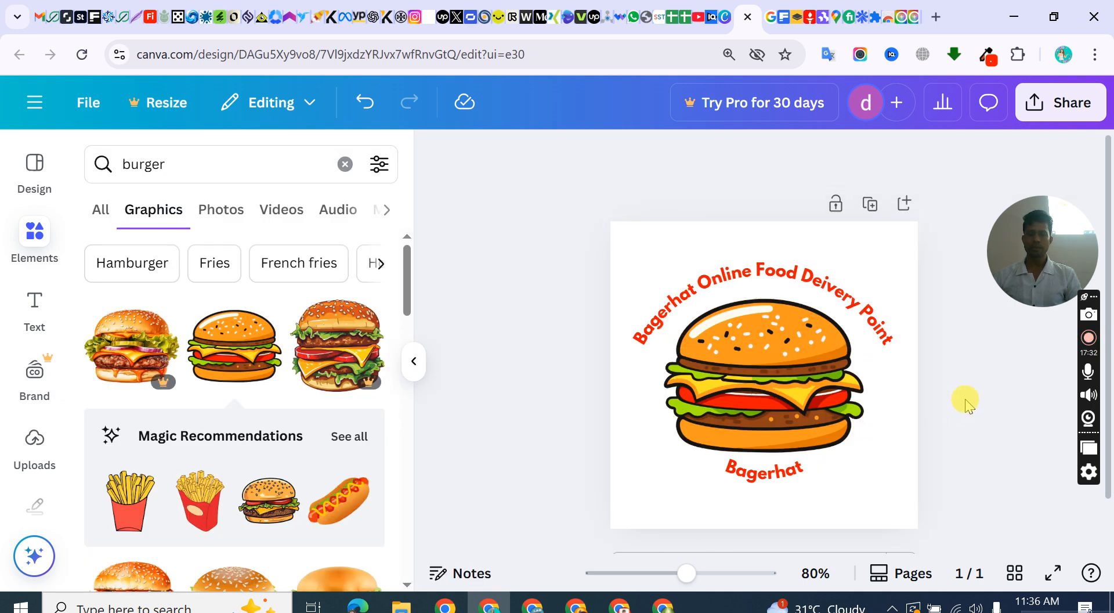
- Increase the font size of the curved business name above the burger to 18.7
left_click(758, 296)
left_click(680, 157)
left_click(680, 156)
left_click(680, 157)
left_click(680, 157)
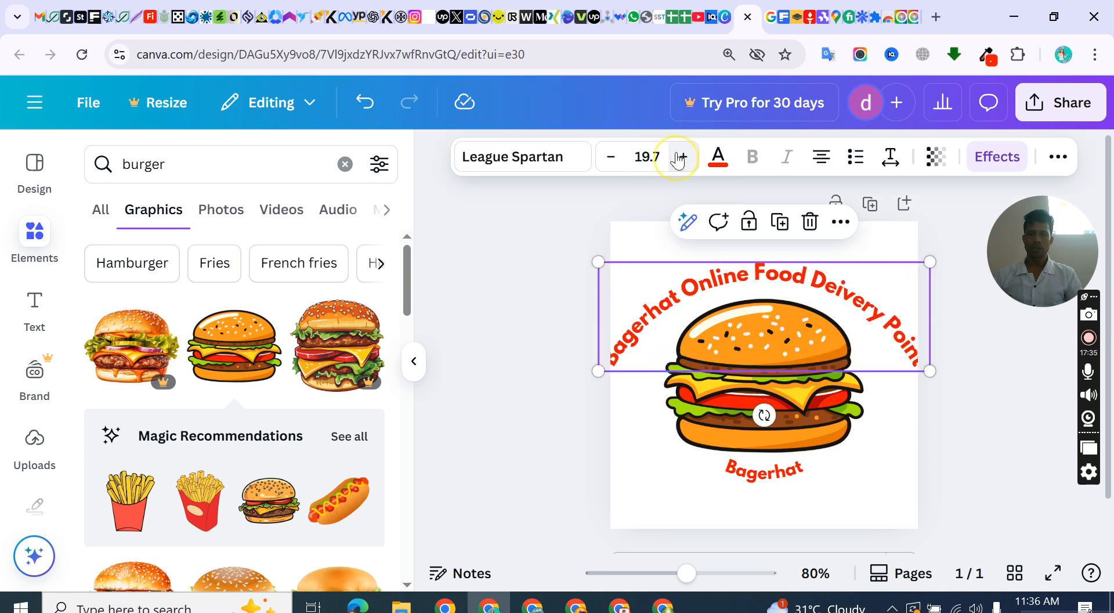
left_click(611, 163)
left_click(952, 460)
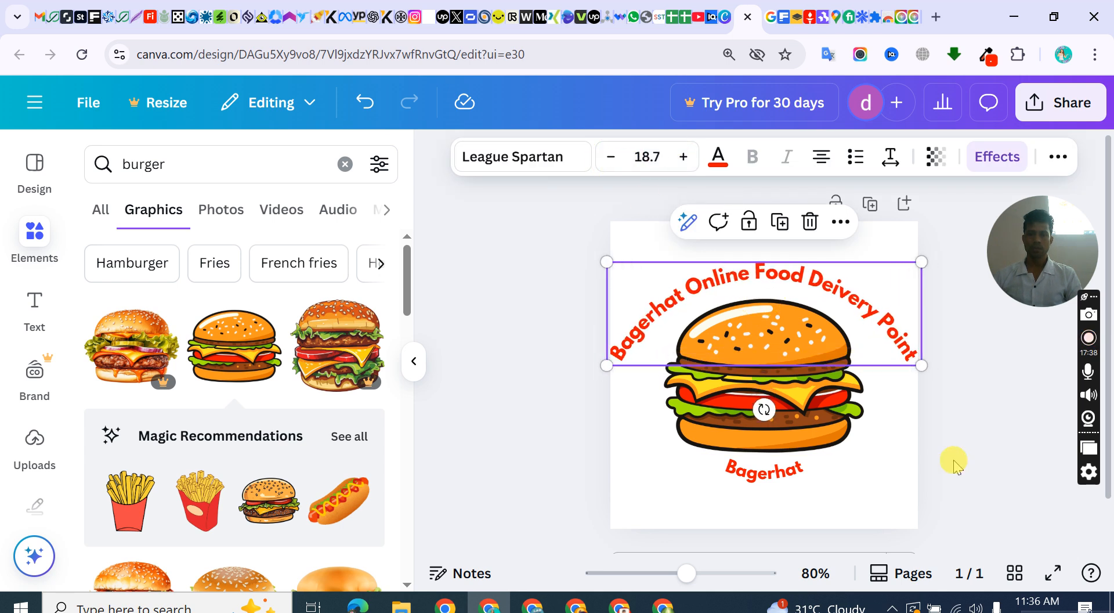
- Increase the font size of "Bagerhat" to 19.7 and move it slightly down from the burger
left_click(764, 470)
left_click(682, 157)
left_click(682, 157)
left_click(682, 157)
left_click(682, 157)
left_click_drag(767, 458, 767, 472)
left_click(949, 434)
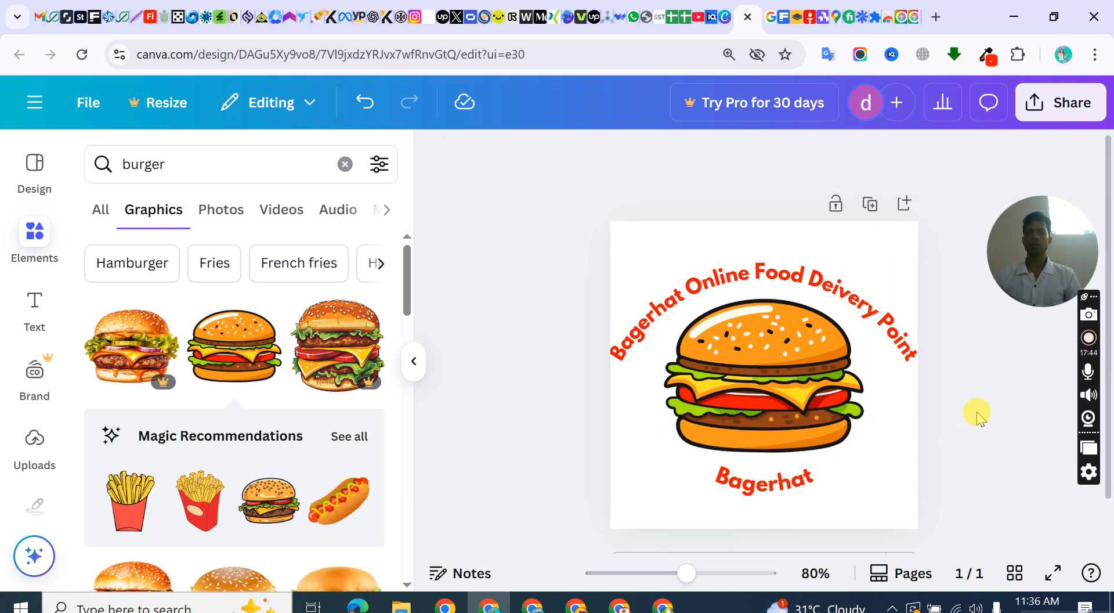
- Set the Curve value of the business name above the burger to 42
left_click(842, 322)
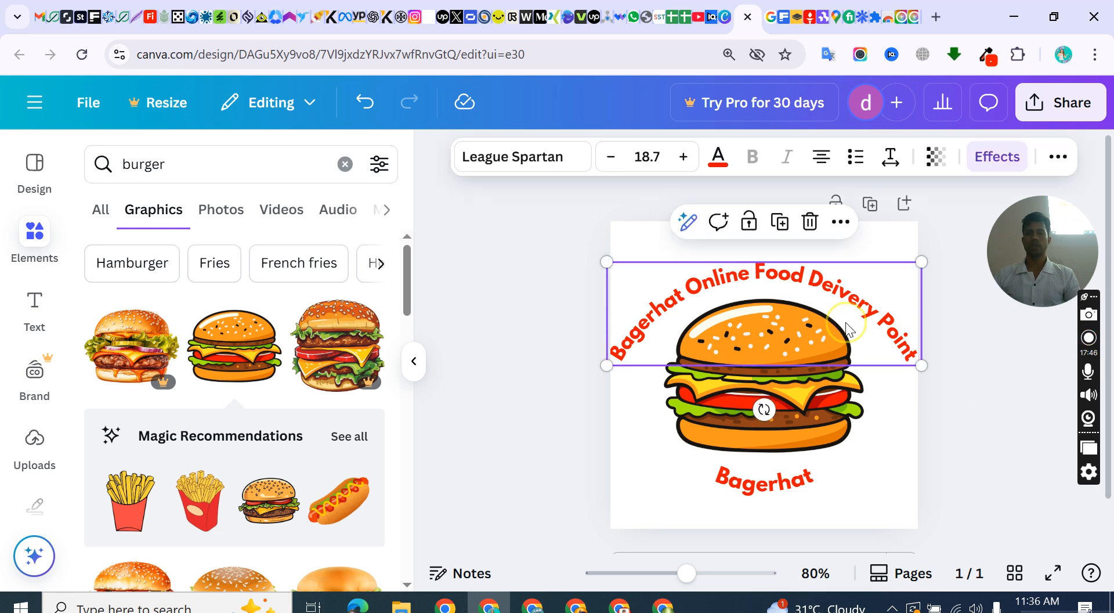
left_click(969, 167)
scroll(341, 428, "down", 7)
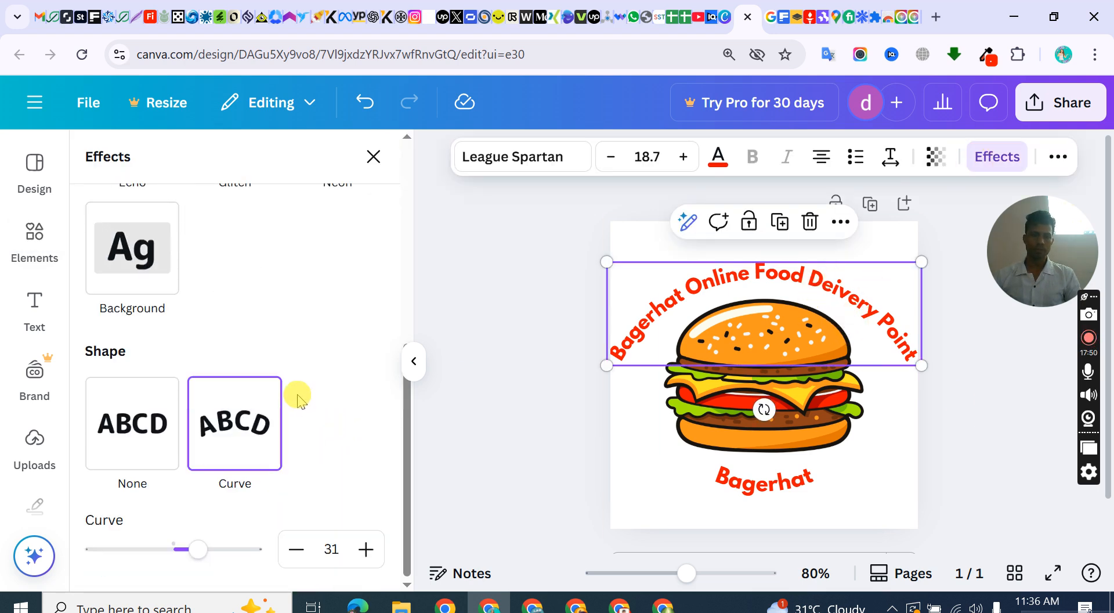
left_click_drag(197, 548, 207, 554)
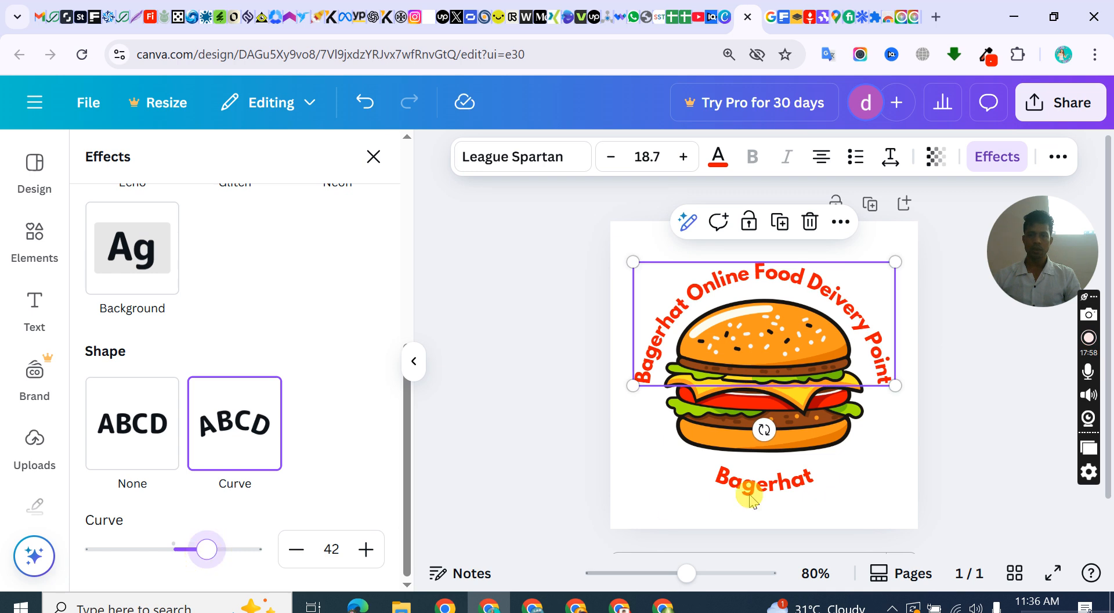
left_click(972, 459)
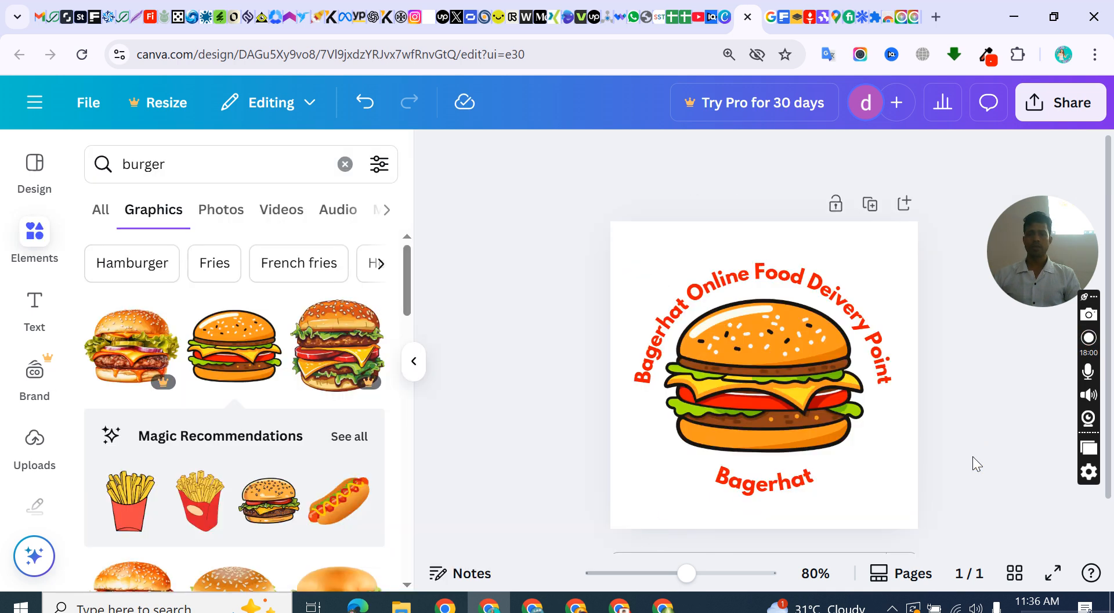
- Move the word "Bagerhat" up so it sits just beneath the burger
left_click(769, 483)
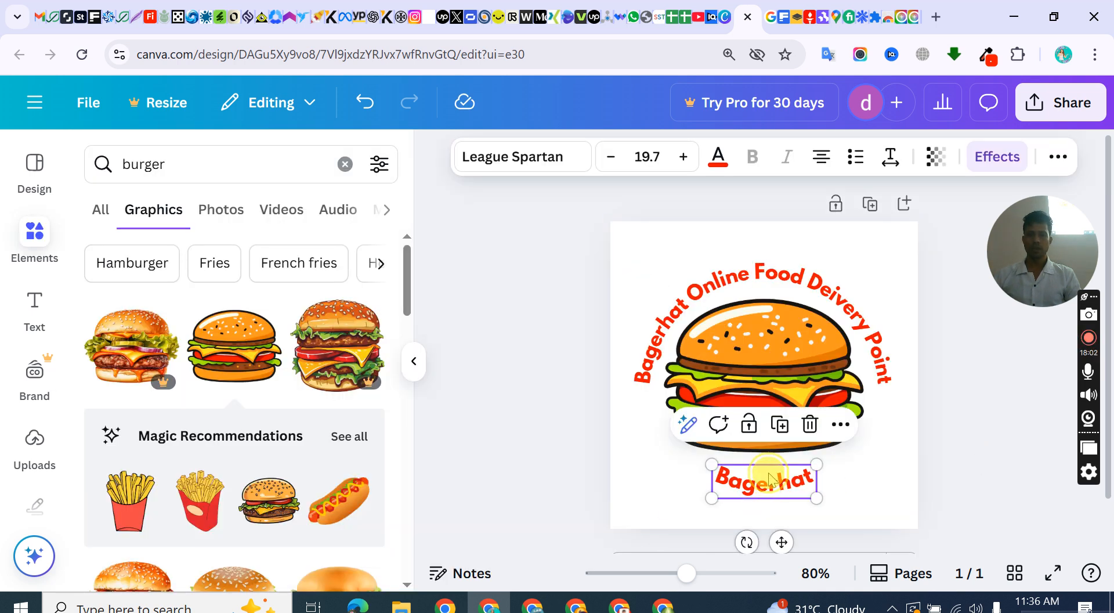
left_click(942, 429)
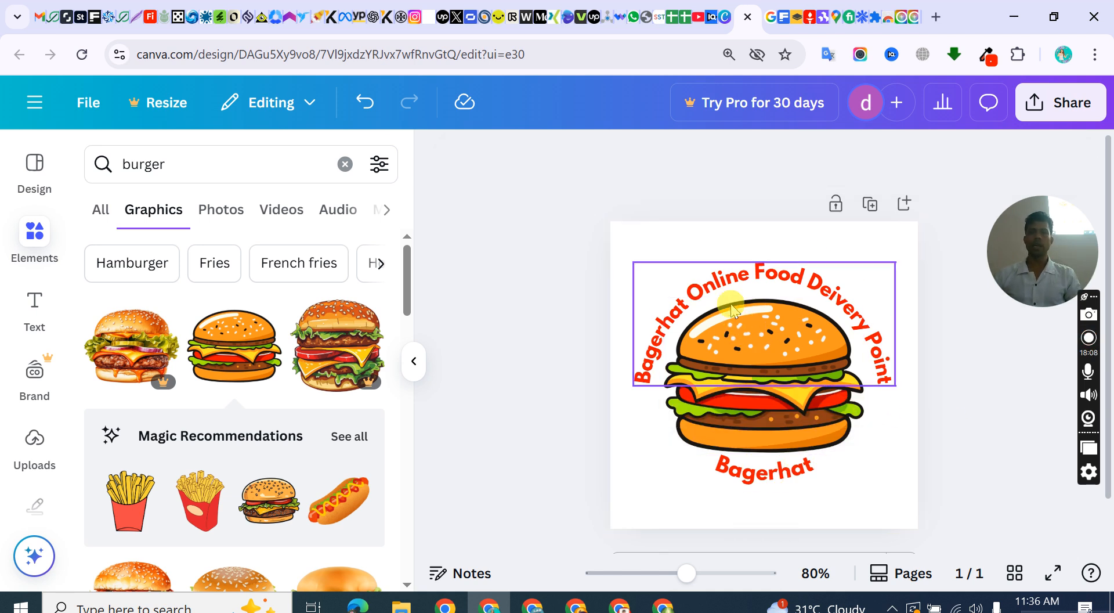
left_click(912, 450)
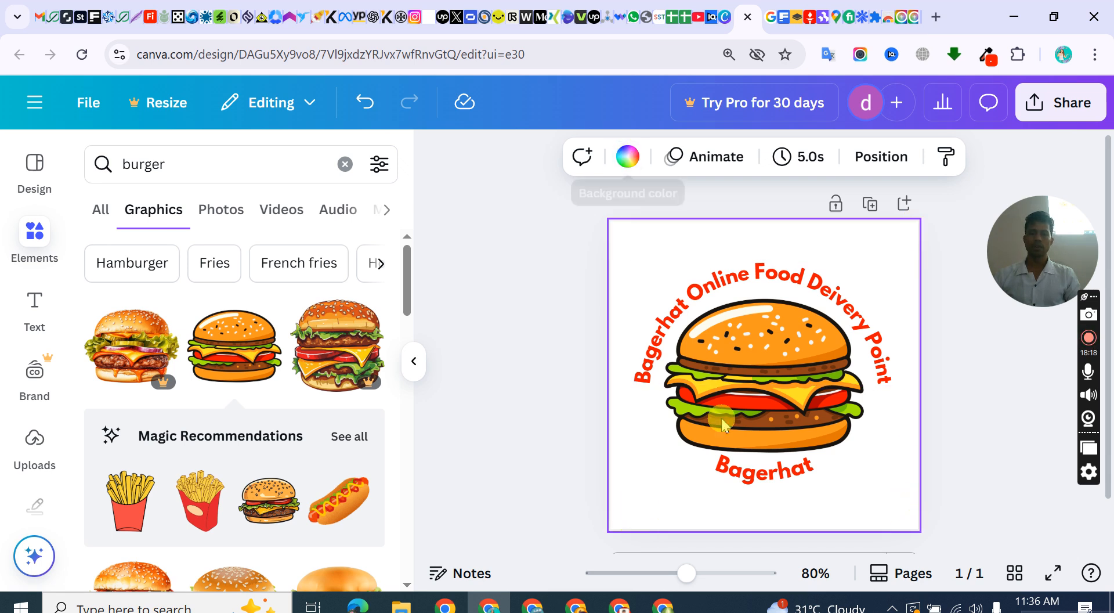
- Reset the bend of "Bagerhat" by setting its shape to None and reapplying the Curve shape
left_click(742, 465)
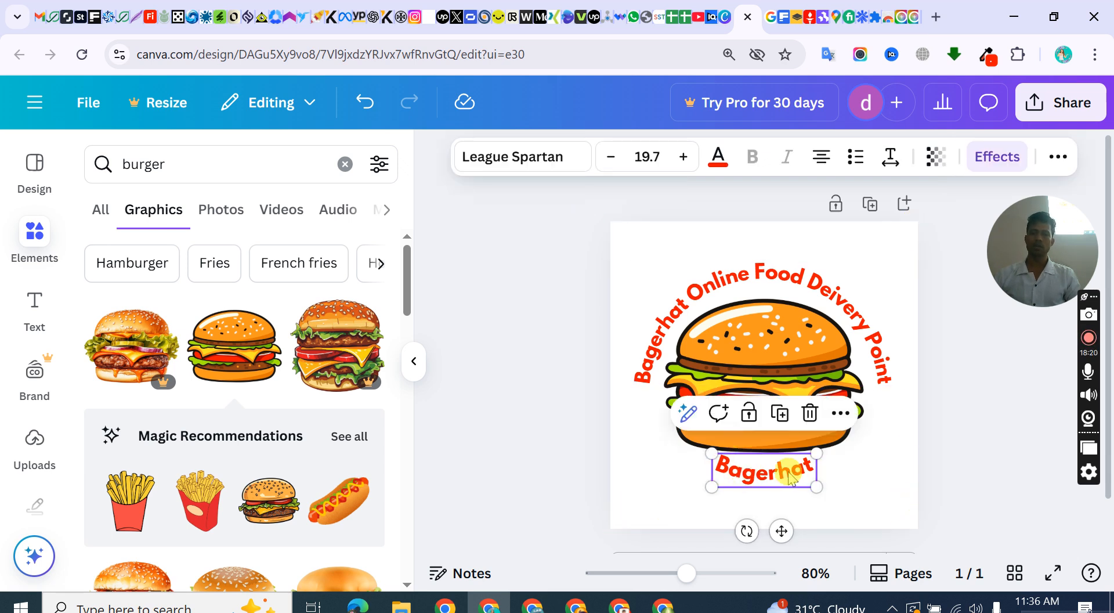
left_click(981, 152)
scroll(232, 435, "down", 6)
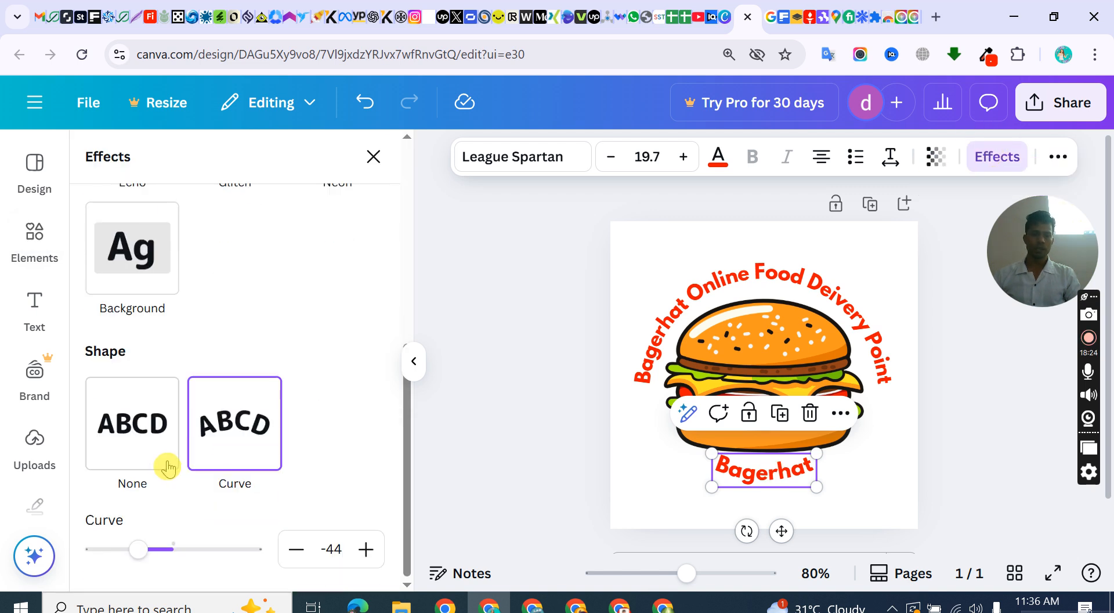
left_click(148, 431)
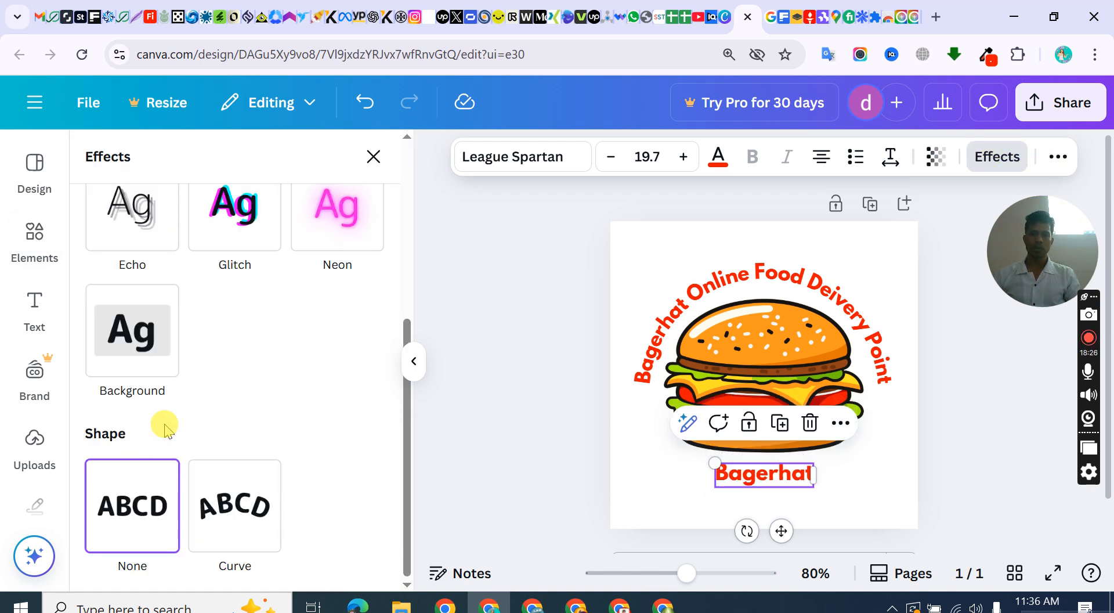
left_click(226, 504)
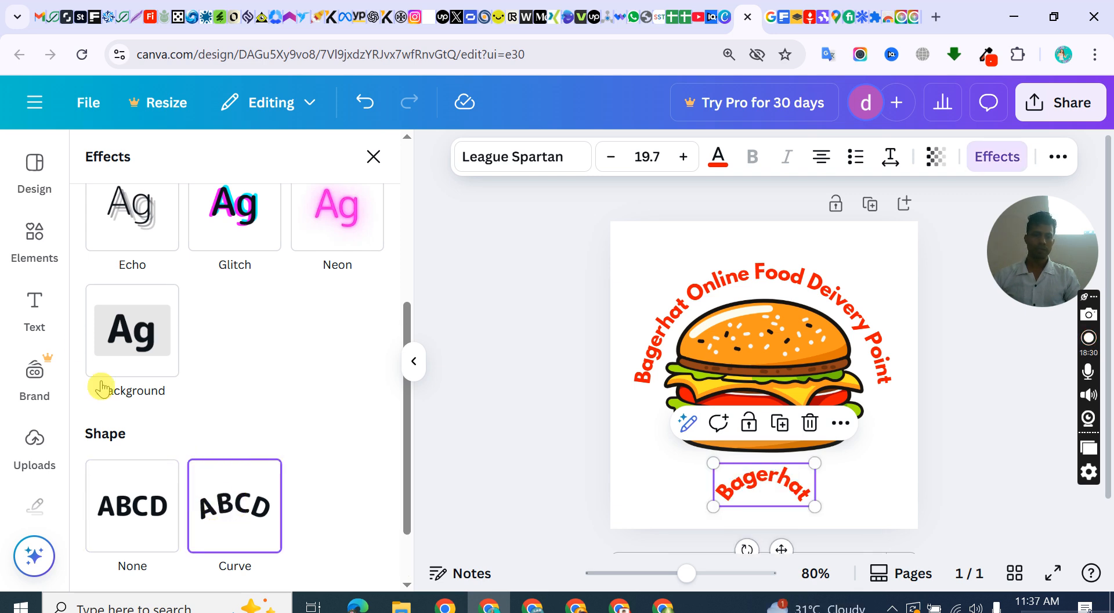
- Apply the Background effect to "Bagerhat" beneath the burger with Roundness 47
left_click(119, 329)
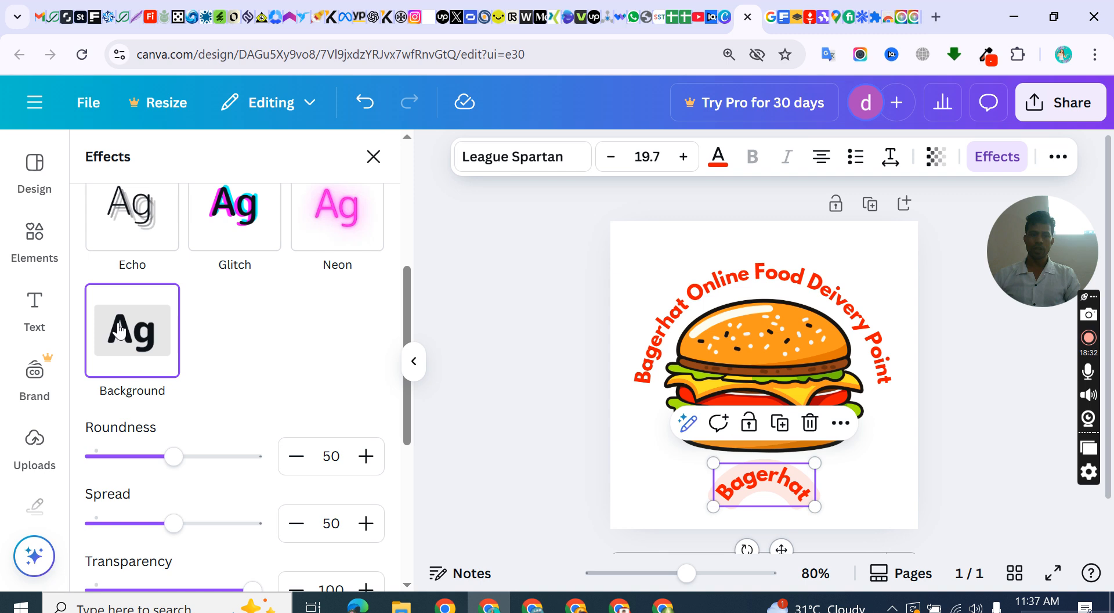
mouse_move(174, 456)
left_mouse_down()
mouse_move(255, 458)
mouse_move(170, 466)
left_mouse_up()
scroll(273, 418, "down", 3)
scroll(278, 423, "up", 3)
scroll(157, 363, "down", 5)
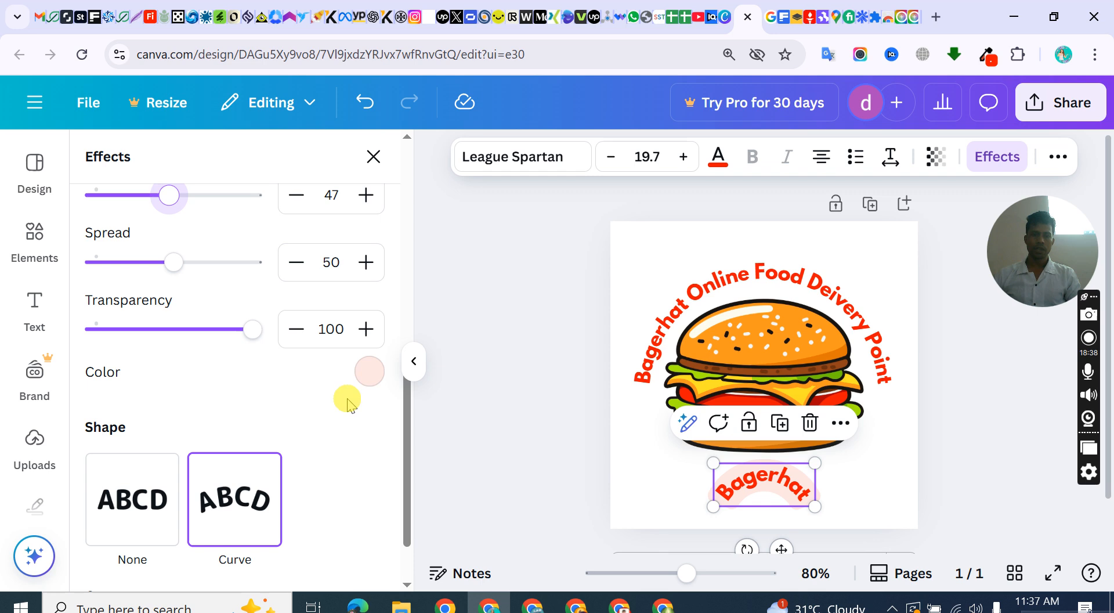
- Set the background colour of "Bagerhat" beneath the burger to black, #000000
left_click(370, 374)
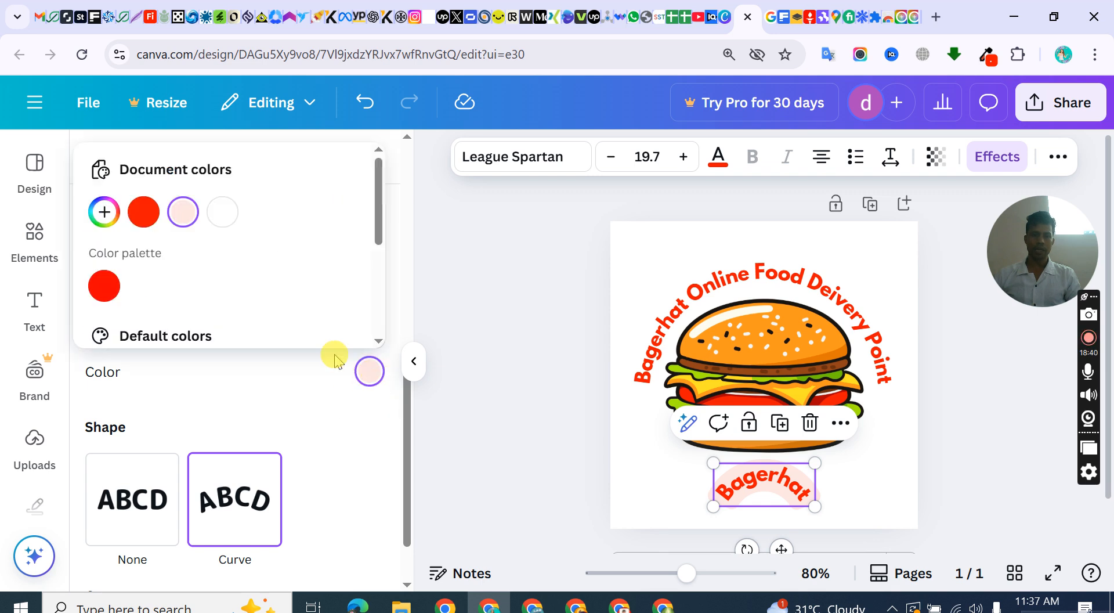
left_click(111, 229)
left_click_drag(169, 318, 161, 380)
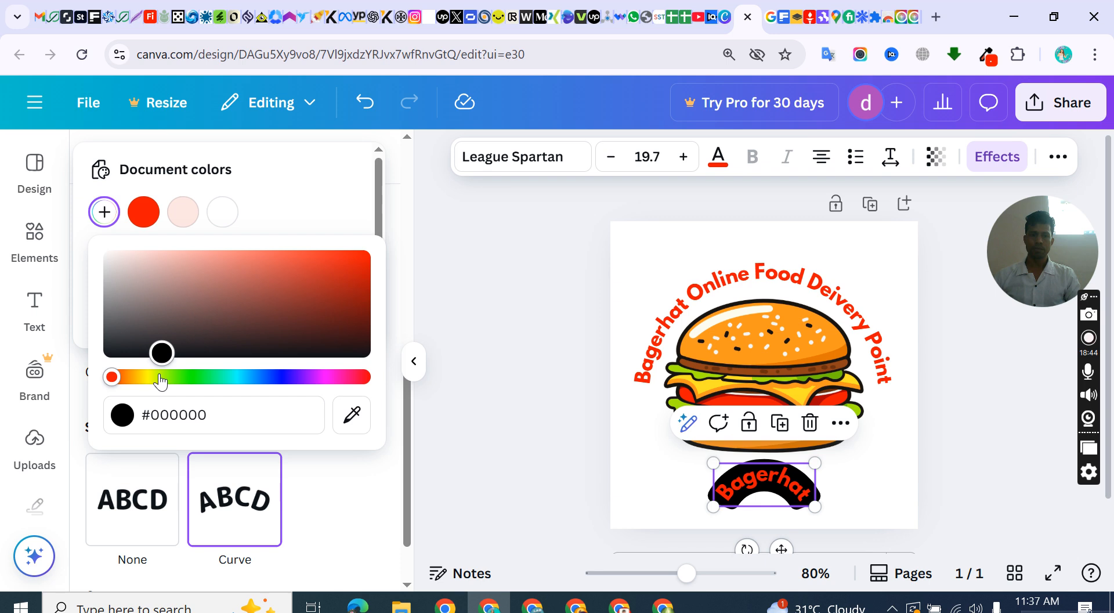
left_click(322, 467)
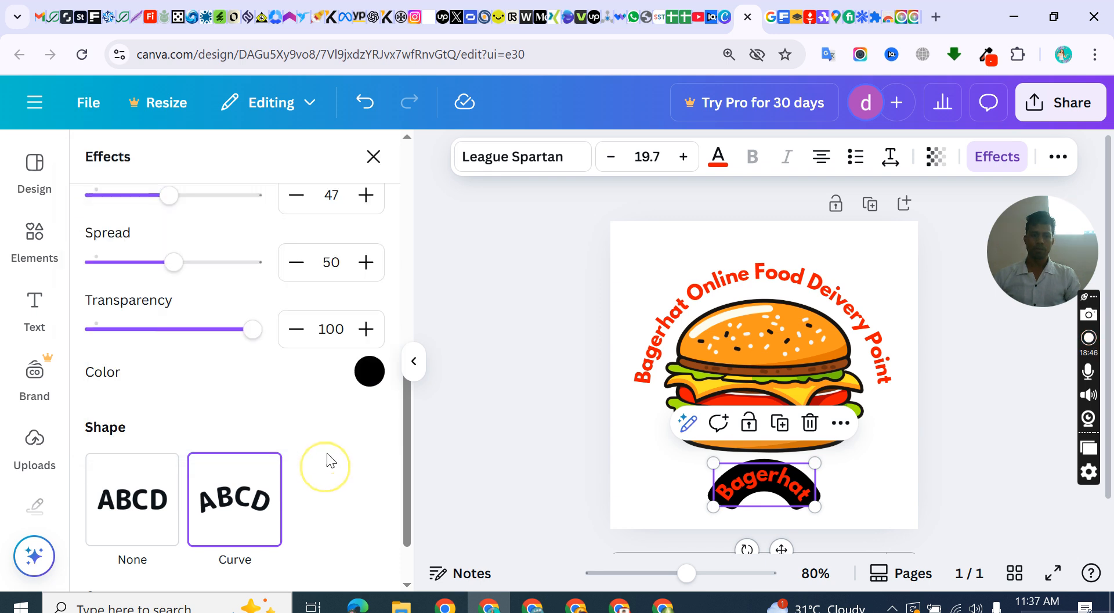
scroll(299, 403, "up", 5)
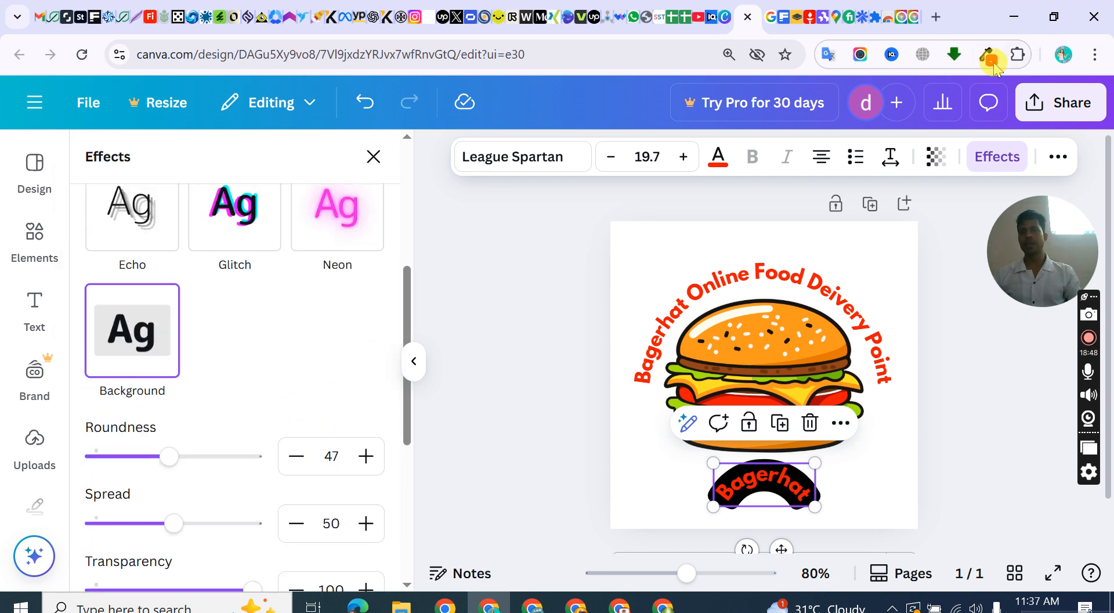
scroll(316, 453, "down", 5)
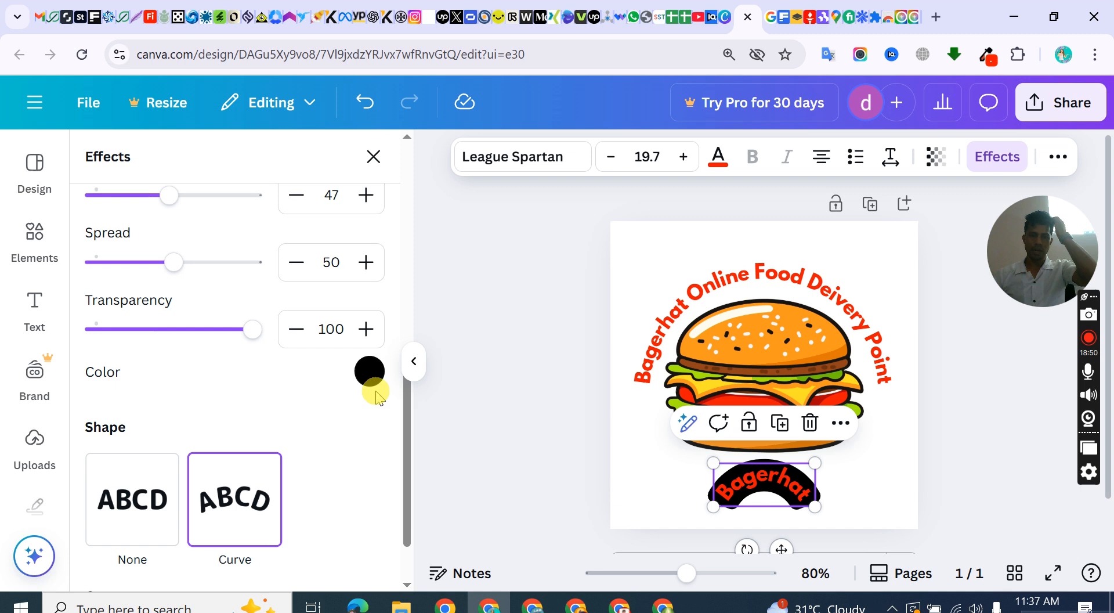
left_click(370, 372)
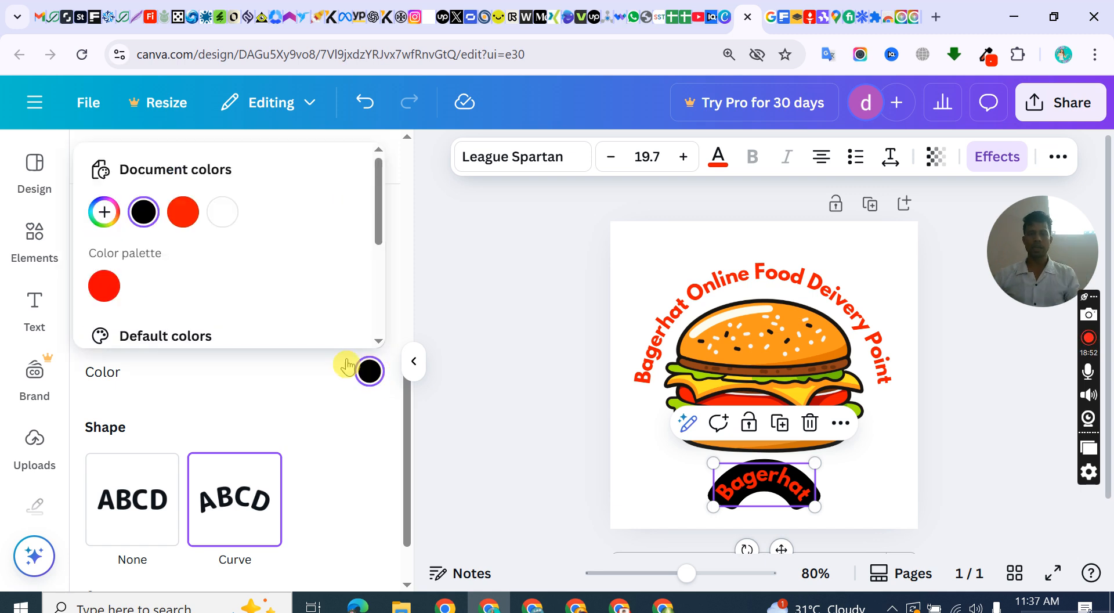
left_click(106, 219)
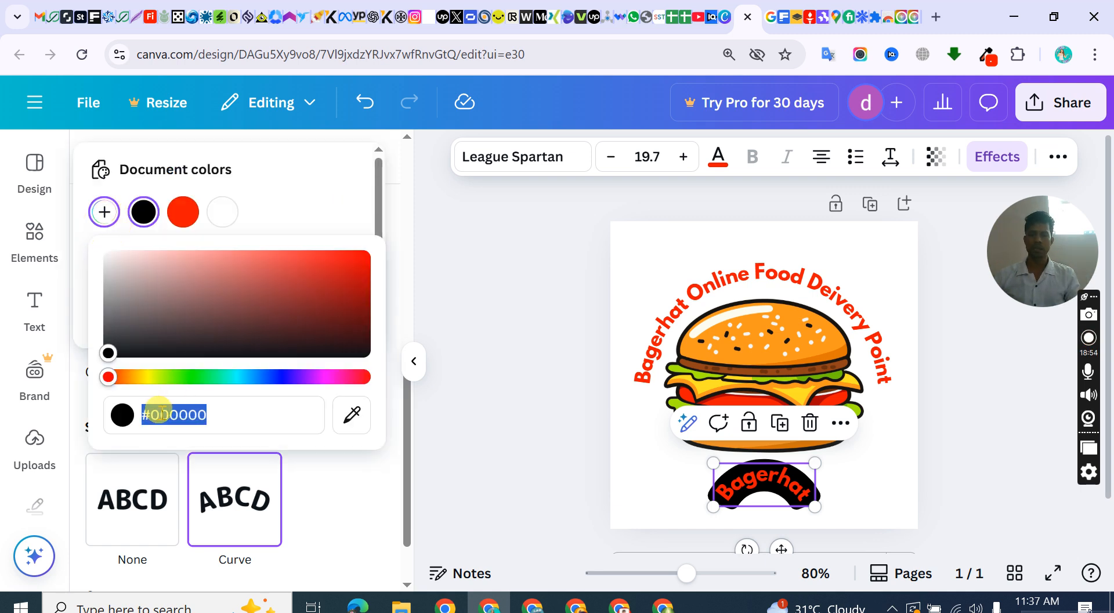
left_click(559, 253)
left_click(559, 253)
- Change the text colour of "Bagerhat" beneath the burger to white
left_click(754, 485)
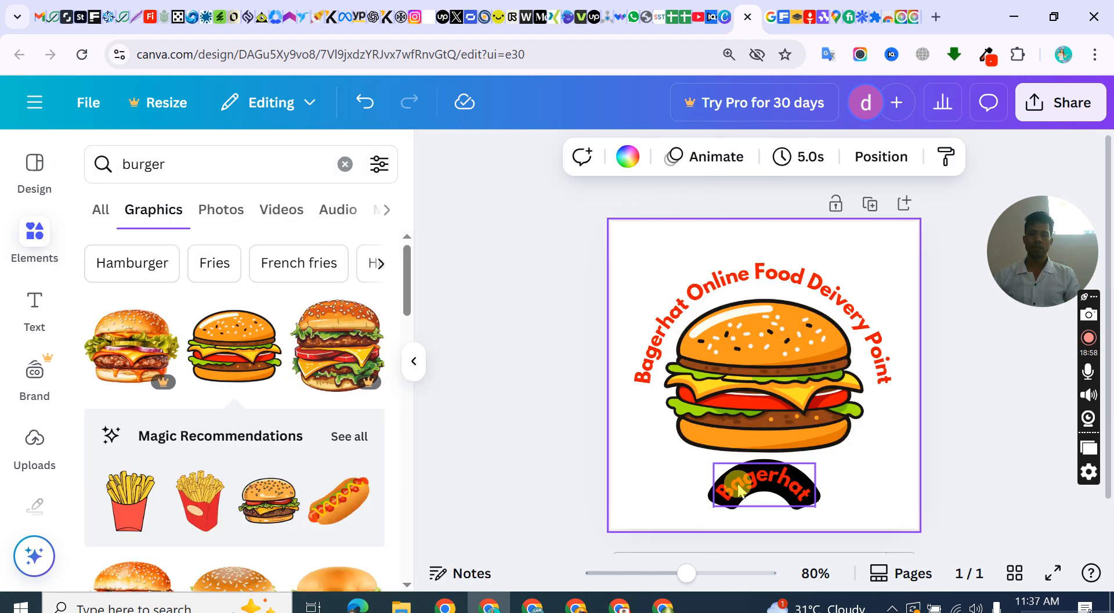
left_click(755, 484)
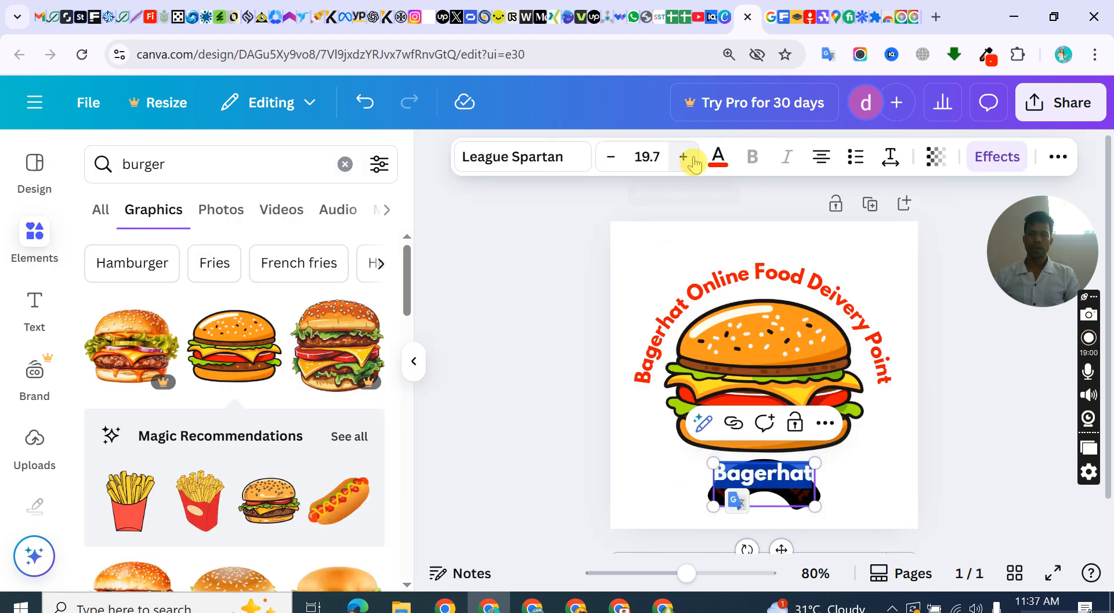
left_click(718, 157)
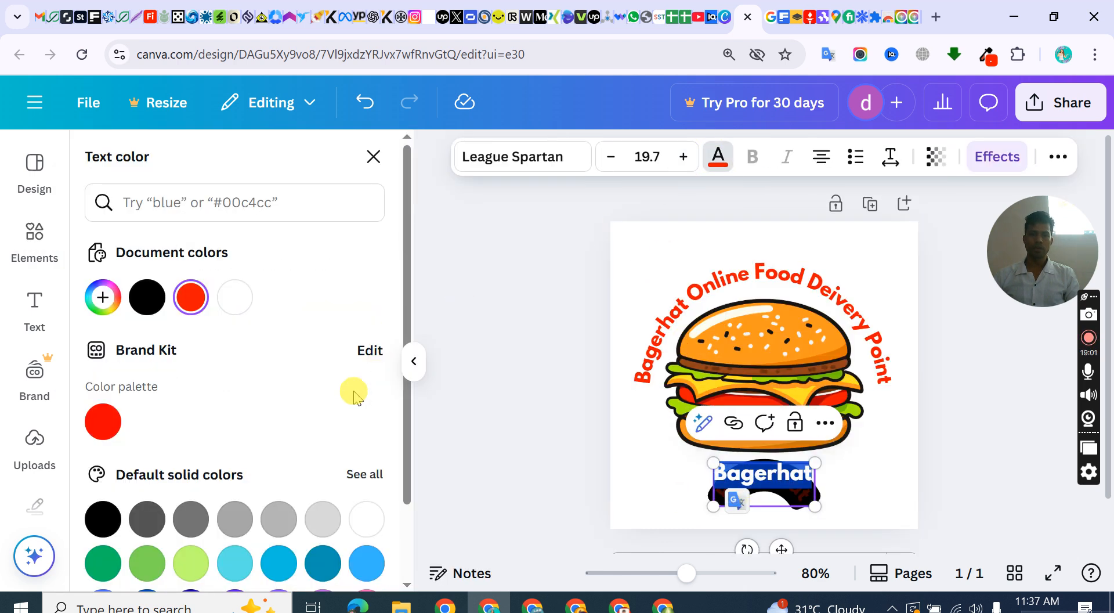
left_click(367, 516)
left_click(520, 358)
left_click(520, 358)
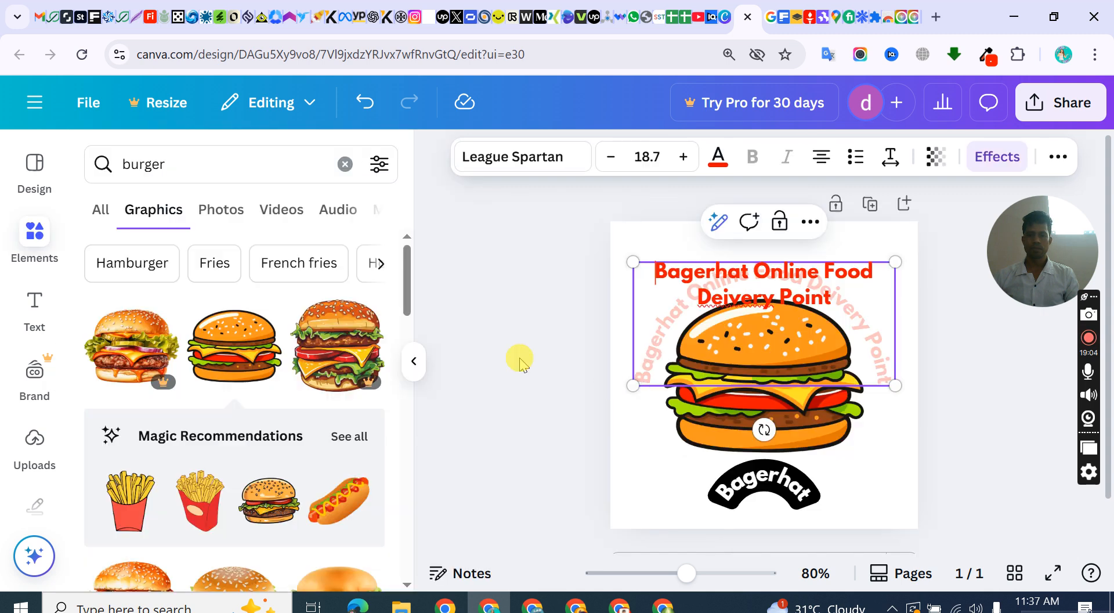
left_click(958, 399)
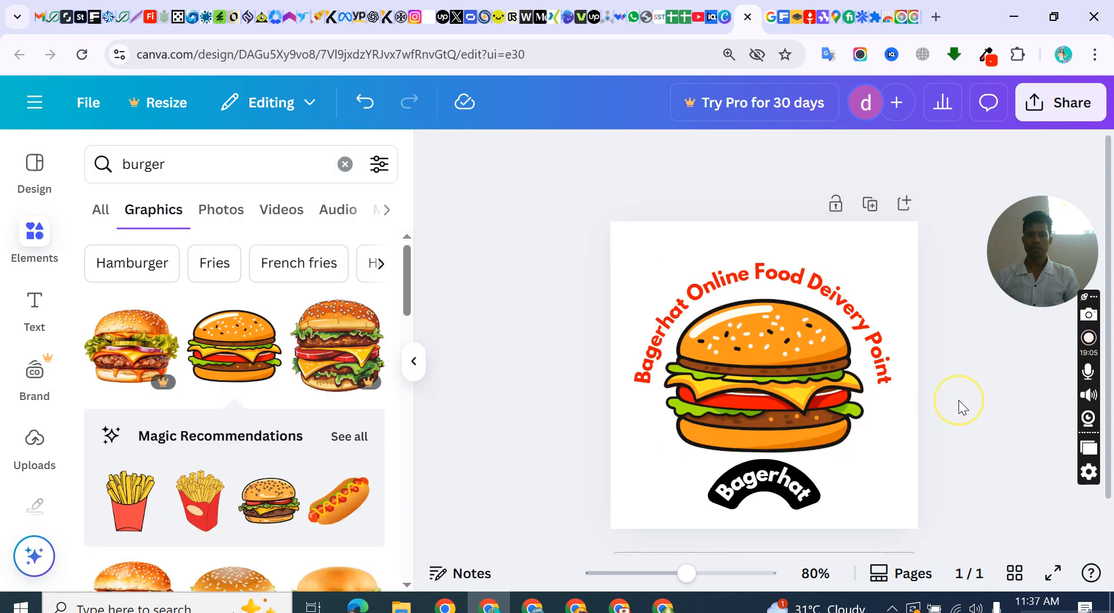
- Apply the Background effect to the curved business name above the burger and colour that background black
left_click(821, 289)
left_click(979, 160)
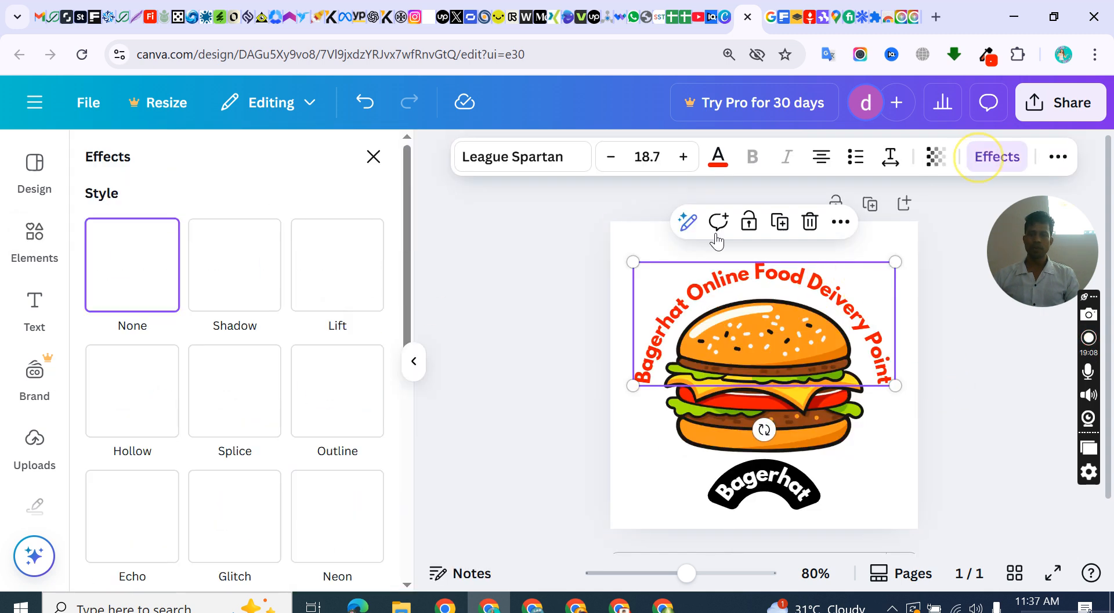
scroll(154, 371, "down", 5)
left_click(135, 318)
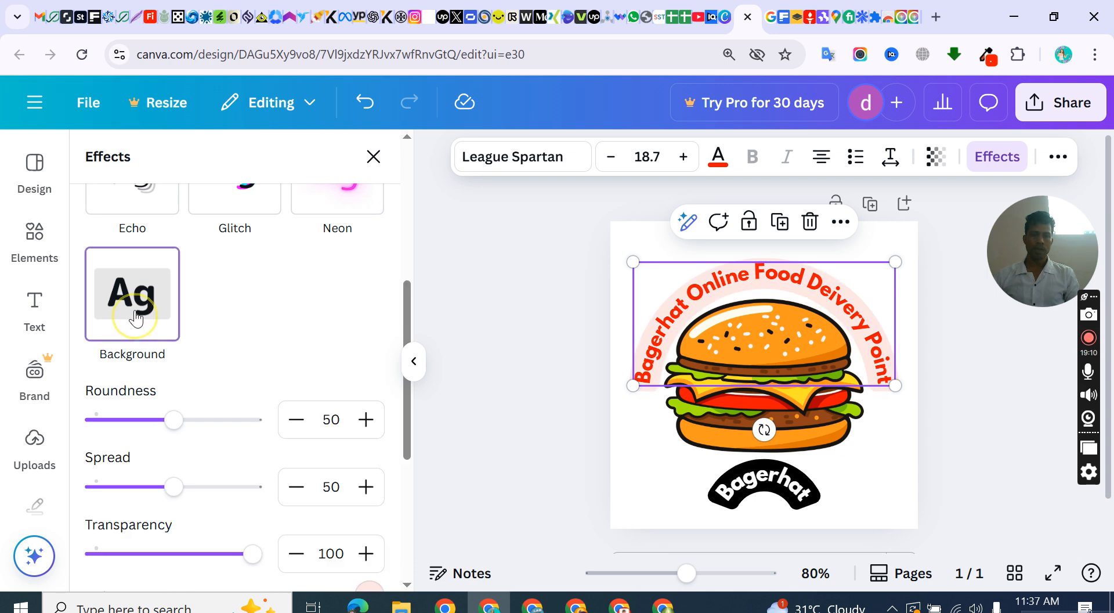
scroll(273, 453, "down", 4)
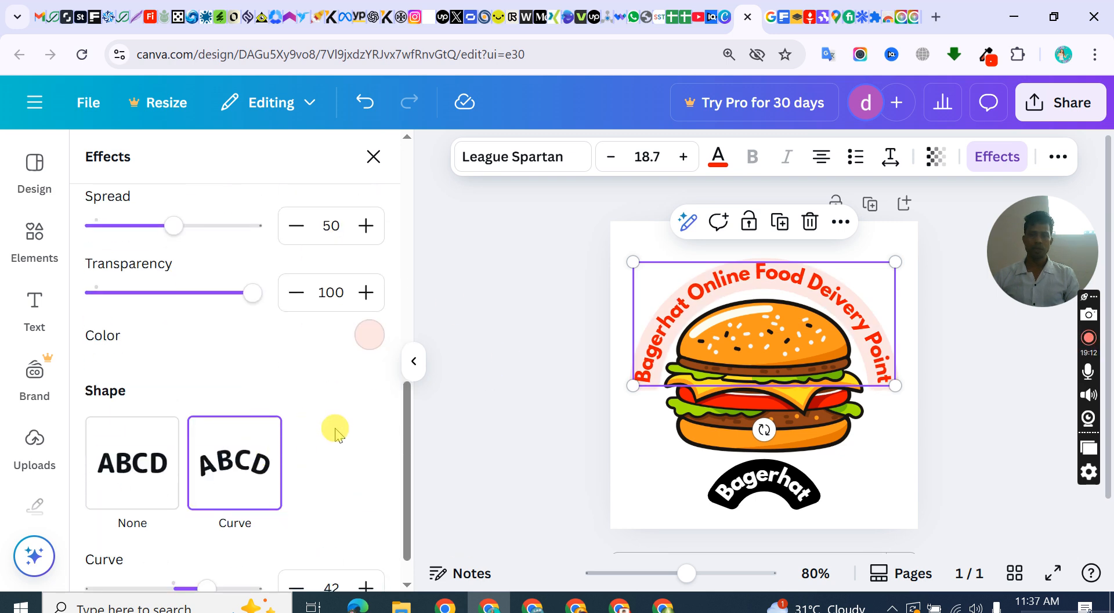
left_click(371, 336)
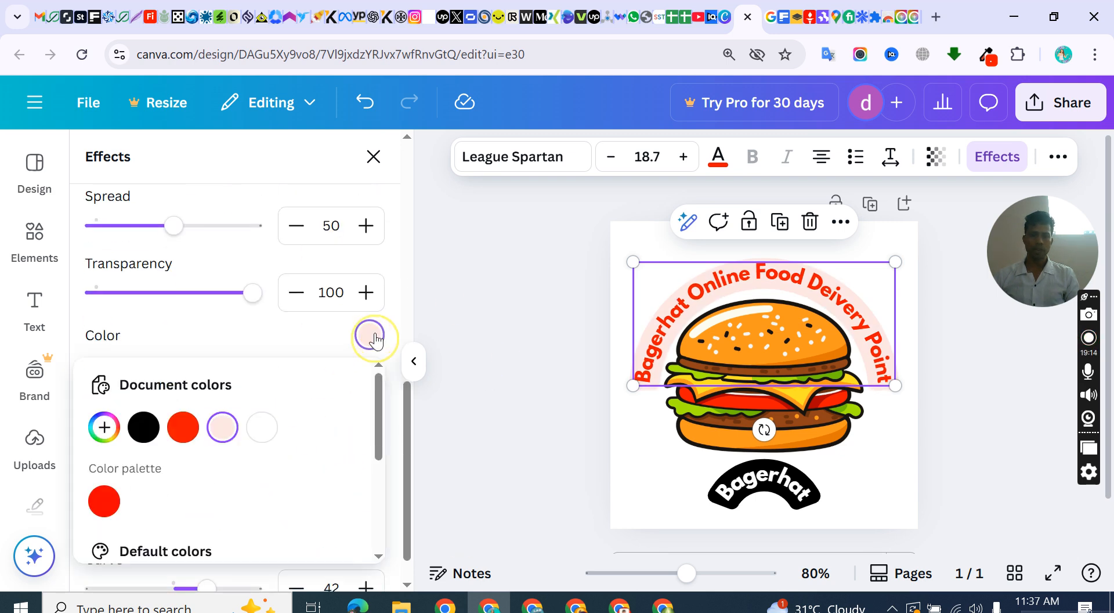
left_click(145, 427)
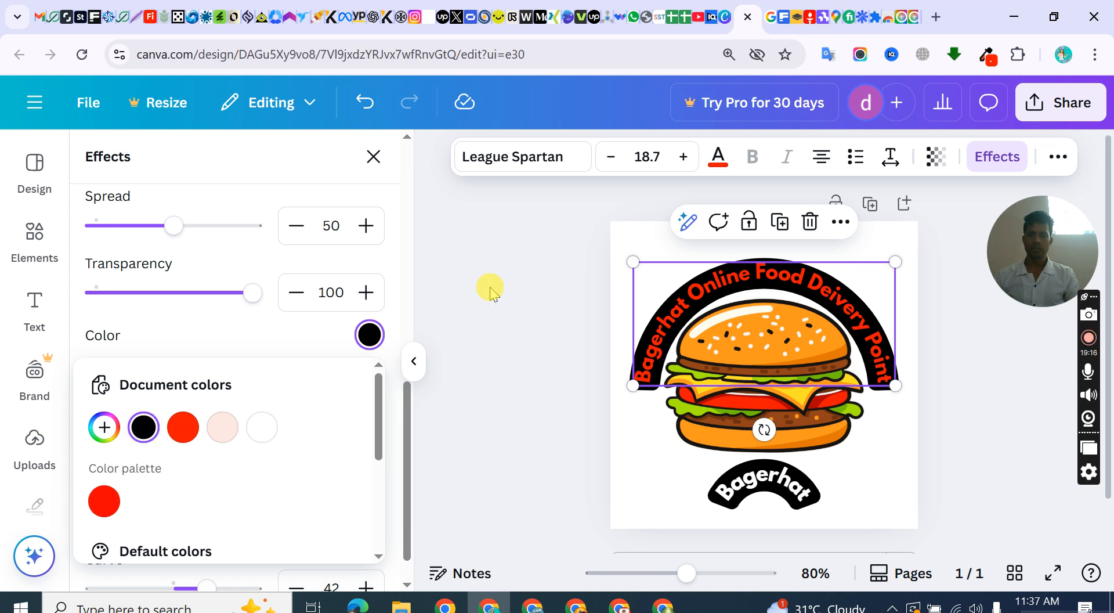
- Change the text colour of the curved name "Bagerhat Online Food Deivery Point" to white
triple_click(782, 282)
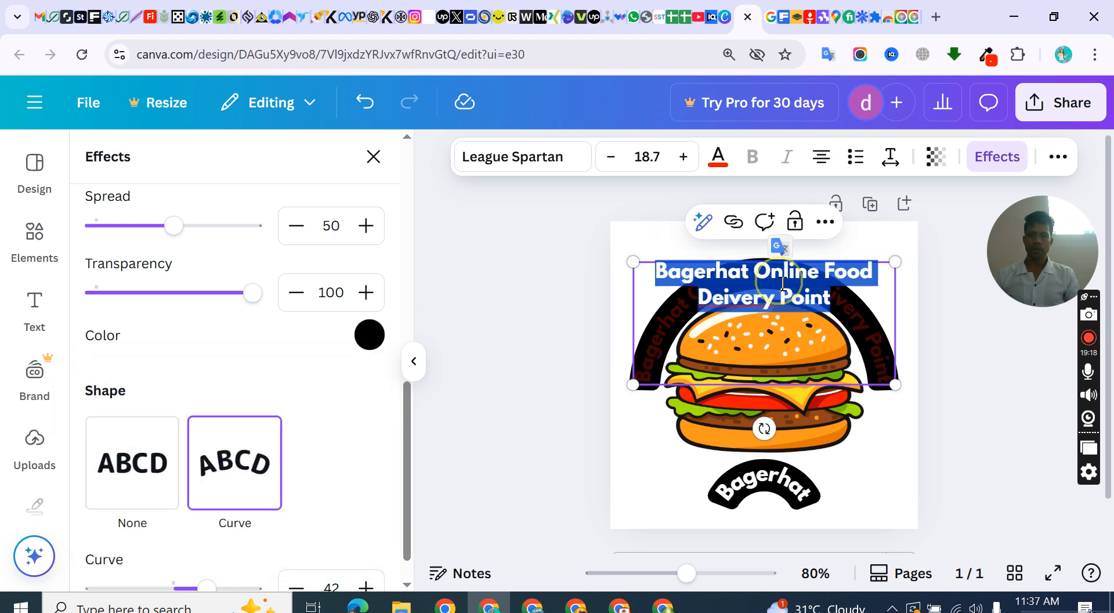
left_click(718, 156)
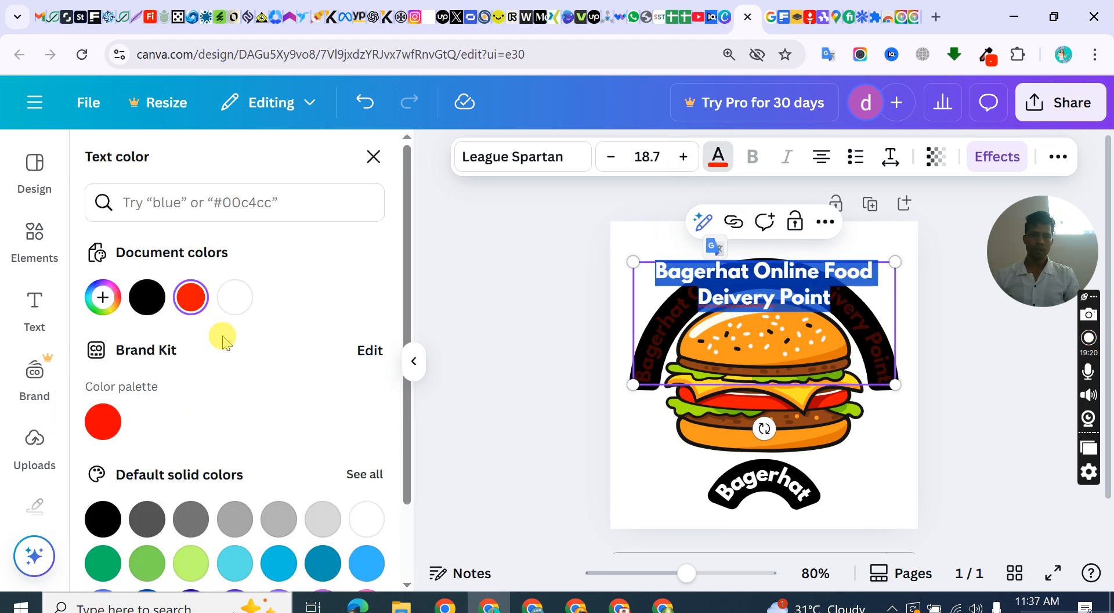
left_click(366, 518)
left_click(526, 348)
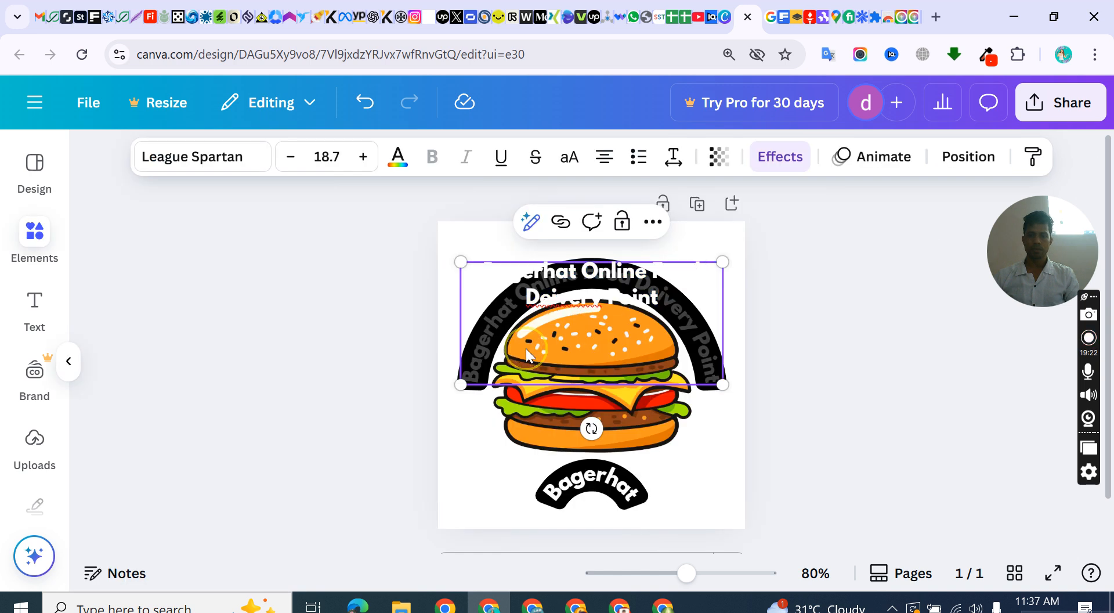
left_click(526, 348)
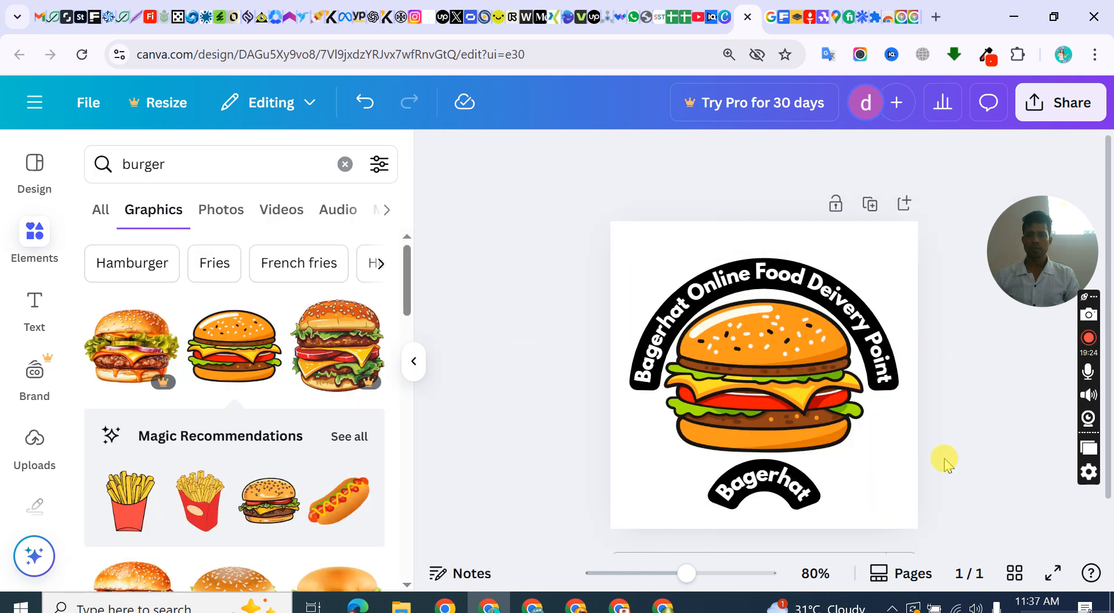
- Bend "Bagerhat" the opposite way beneath the burger by setting its Curve value to -37
left_click(792, 487)
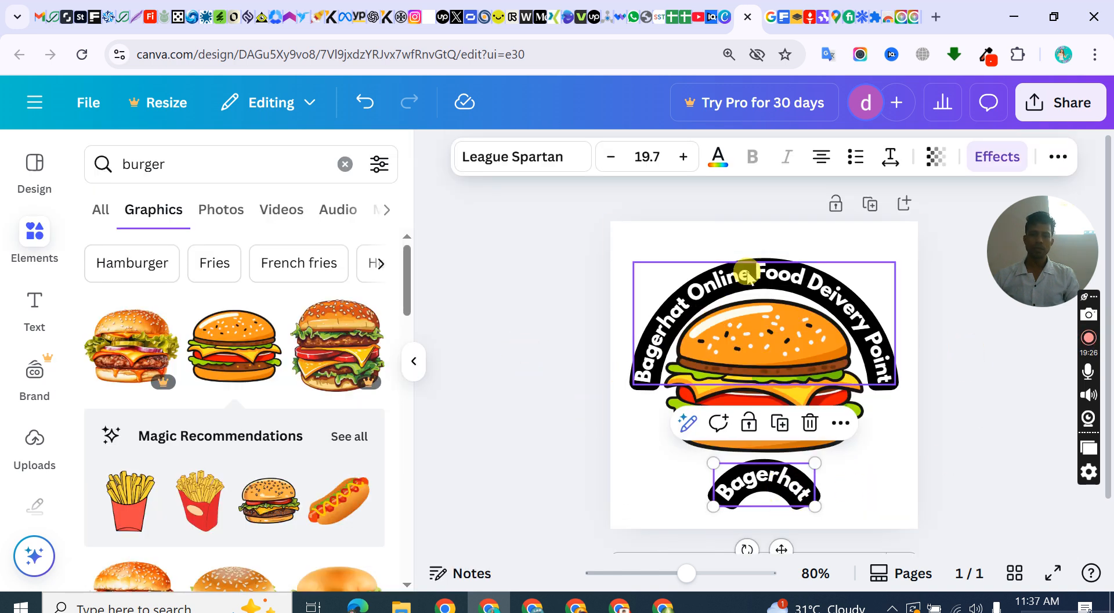
left_click(979, 167)
scroll(232, 465, "down", 10)
left_click_drag(242, 549, 145, 528)
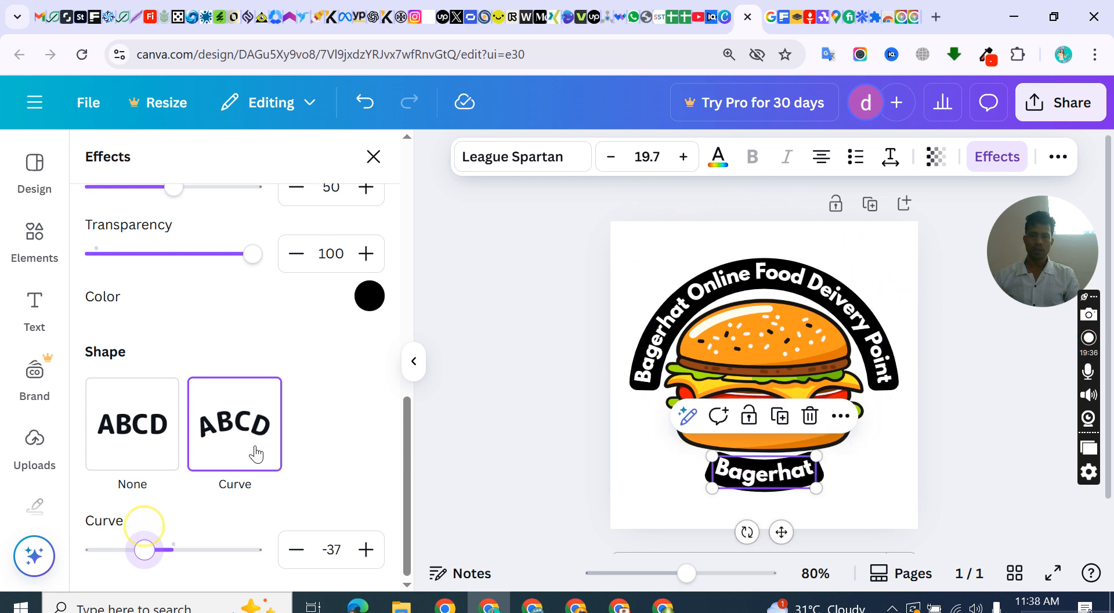
left_click(463, 351)
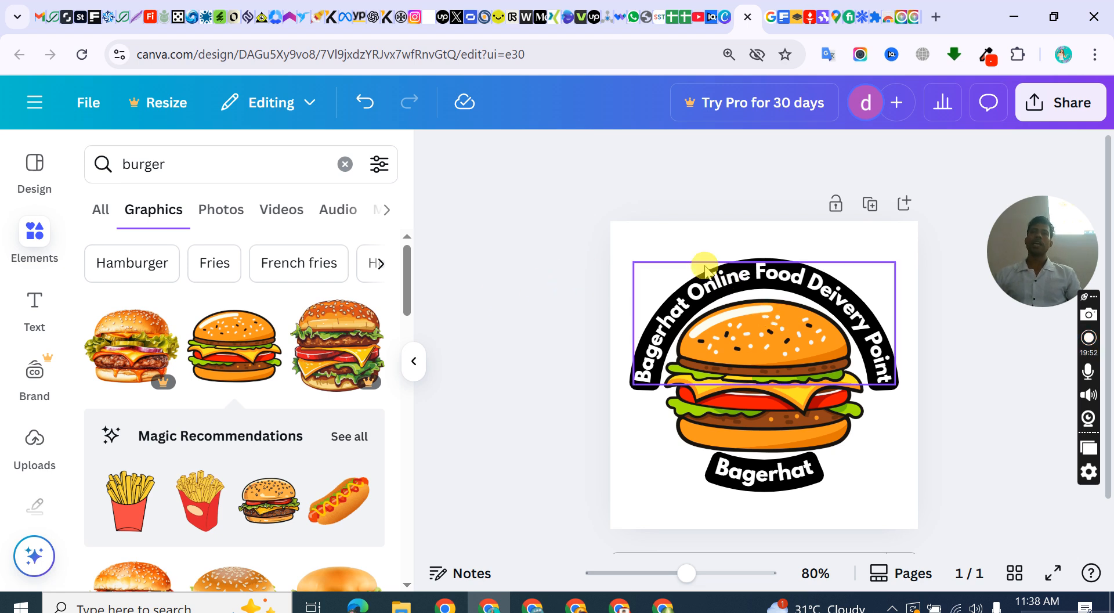
- Add a blank second page below the burger logo
left_click(655, 233)
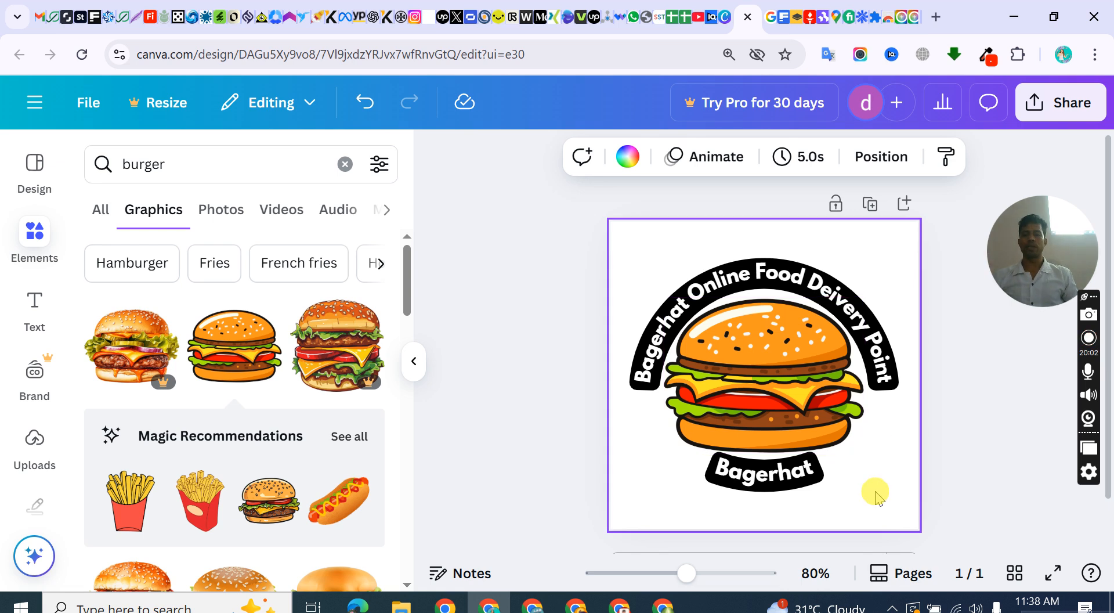
scroll(796, 497, "down", 1)
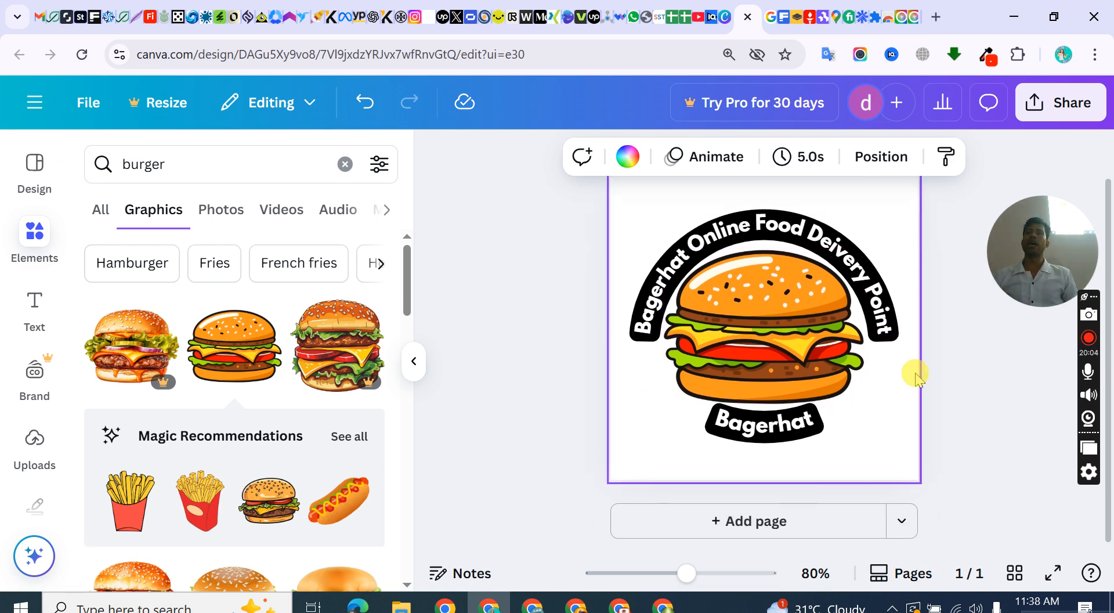
left_click(764, 520)
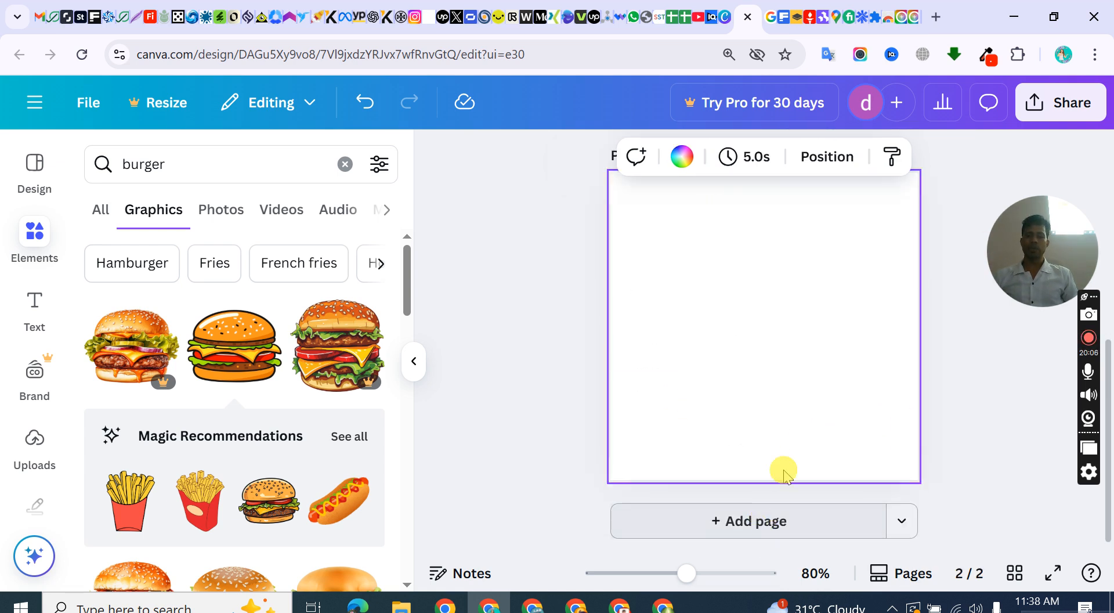
- Copy all elements of the burger logo on page 1 and paste them onto page 2
scroll(786, 435, "up", 6)
left_click(669, 273)
left_click(650, 256)
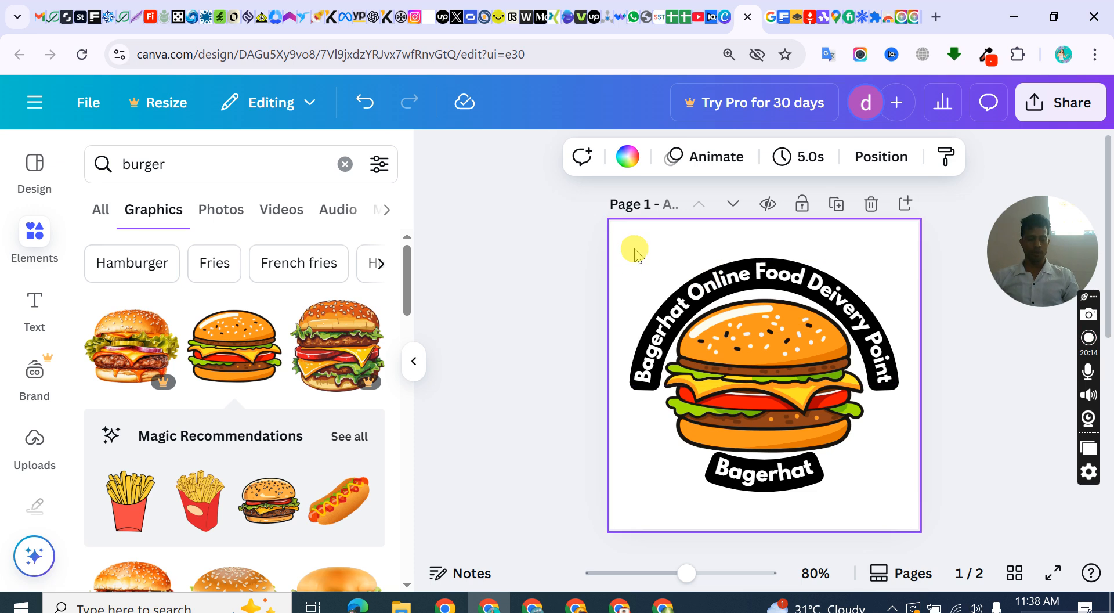
key("ctrl+a")
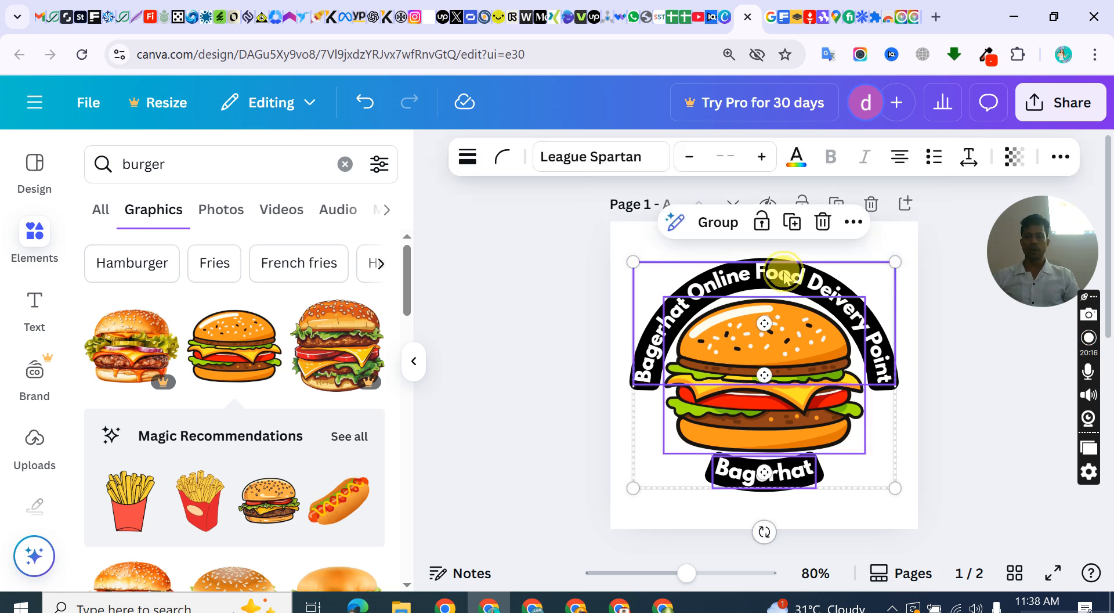
right_click(784, 277)
left_click(813, 112)
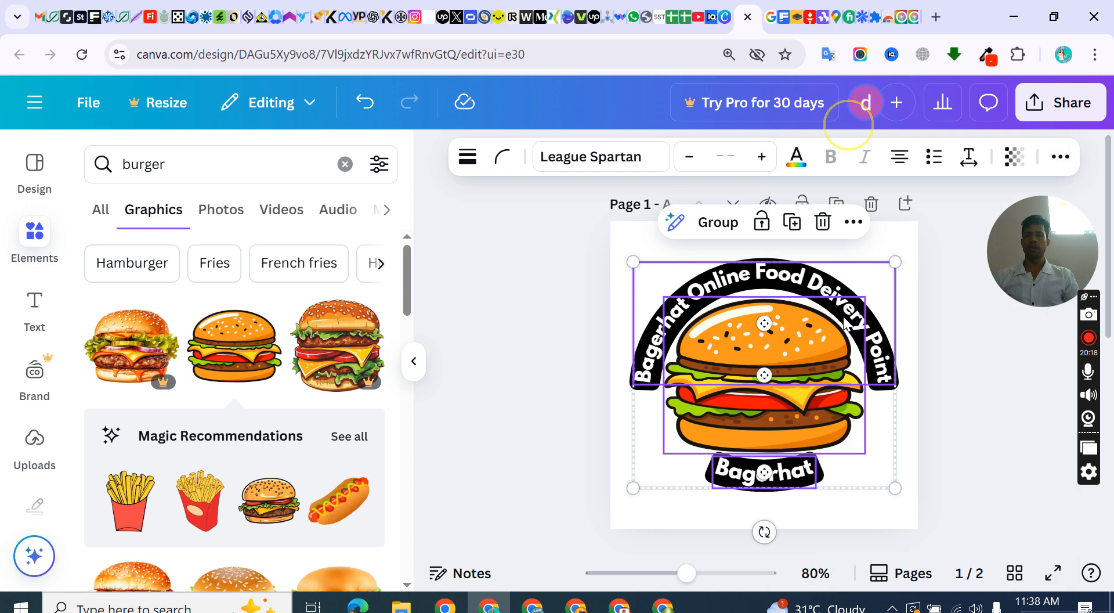
scroll(824, 343, "down", 5)
left_click(727, 293)
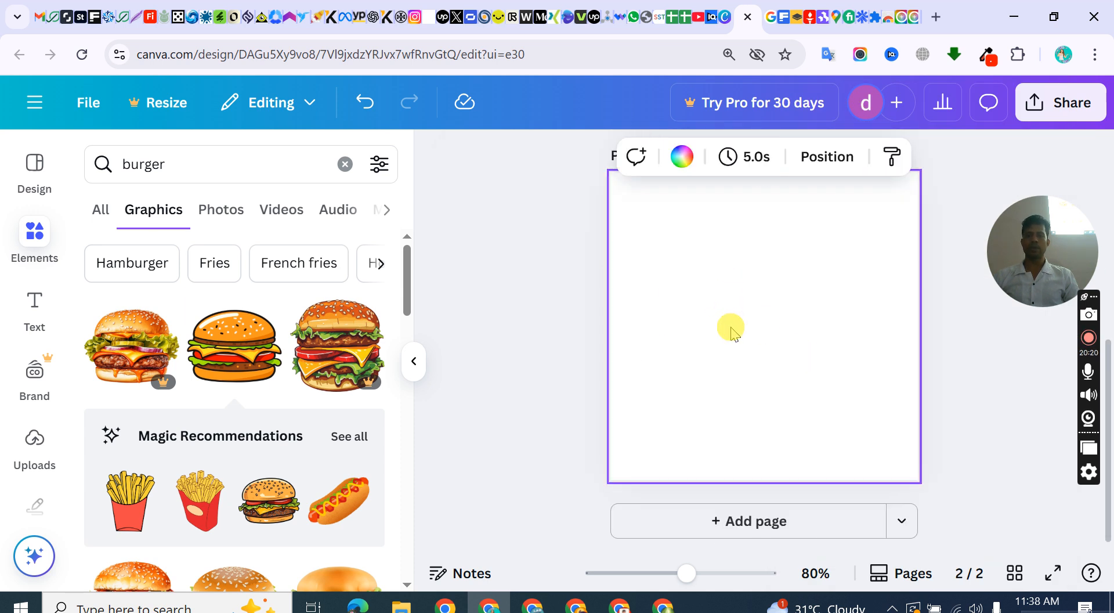
key("ctrl+v")
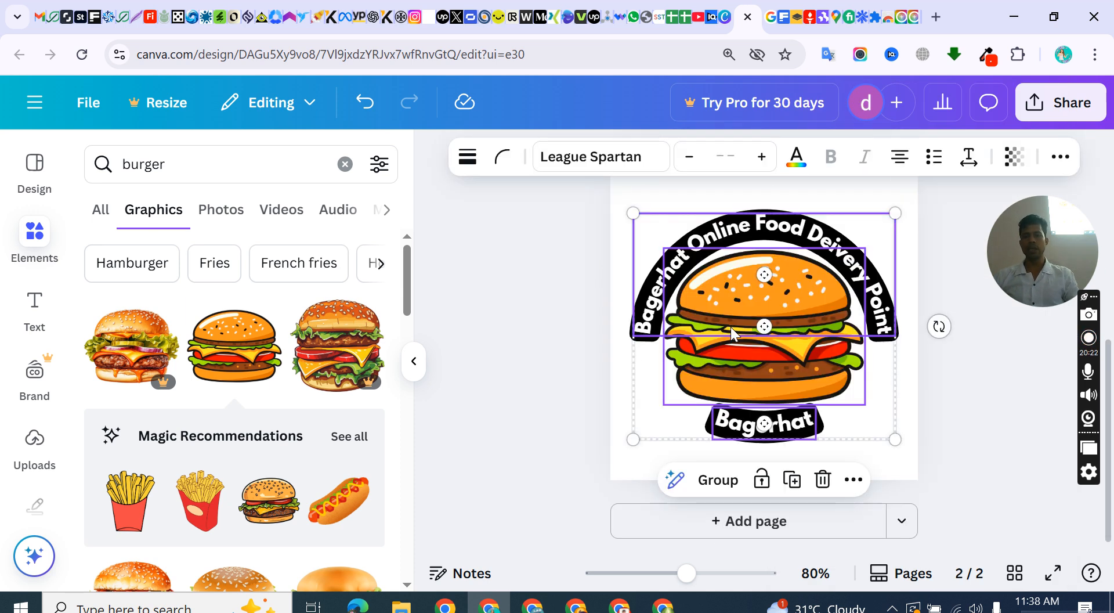
left_click(613, 281)
left_click(551, 277)
scroll(696, 249, "up", 5)
scroll(696, 250, "down", 4)
scroll(696, 251, "down", 1)
scroll(835, 162, "up", 5)
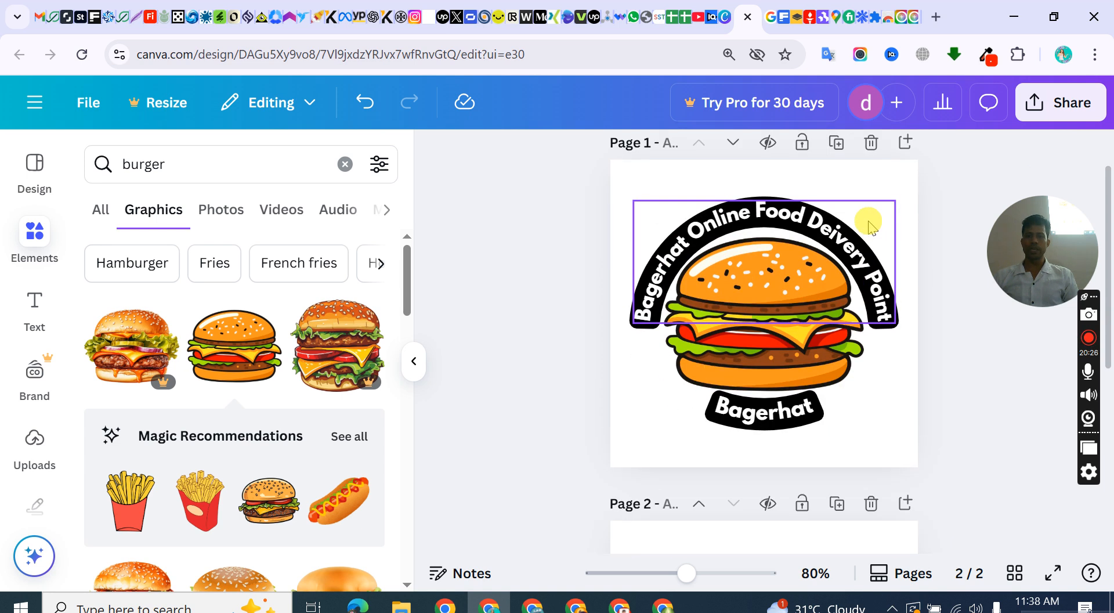
- Duplicate the page 2 burger logo onto a third page and fill the new page's background with Lime #c1ff72
scroll(843, 499, "down", 5)
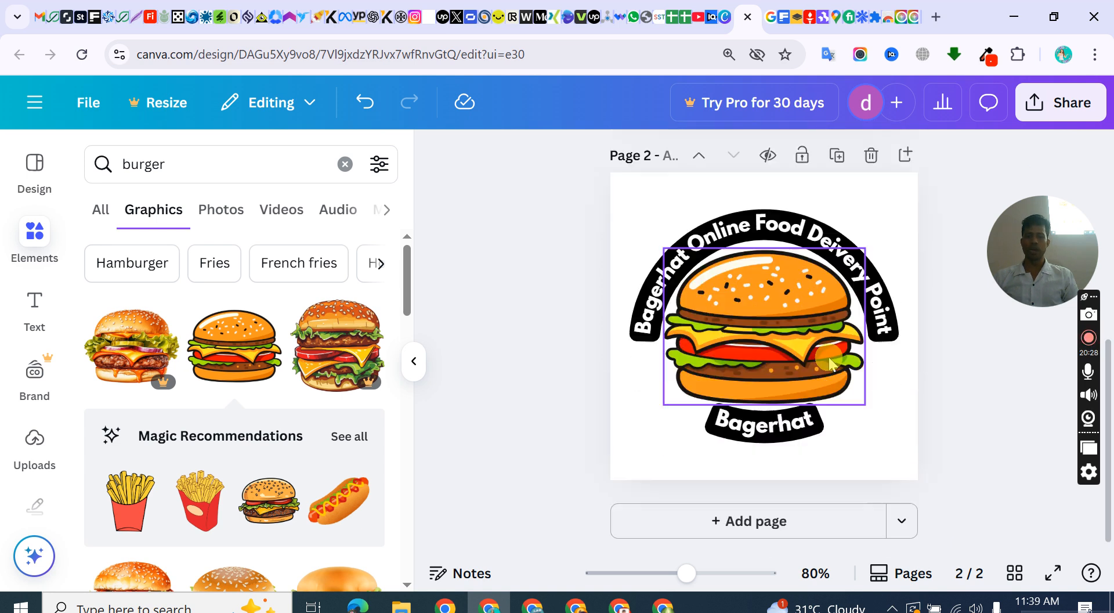
left_click(837, 154)
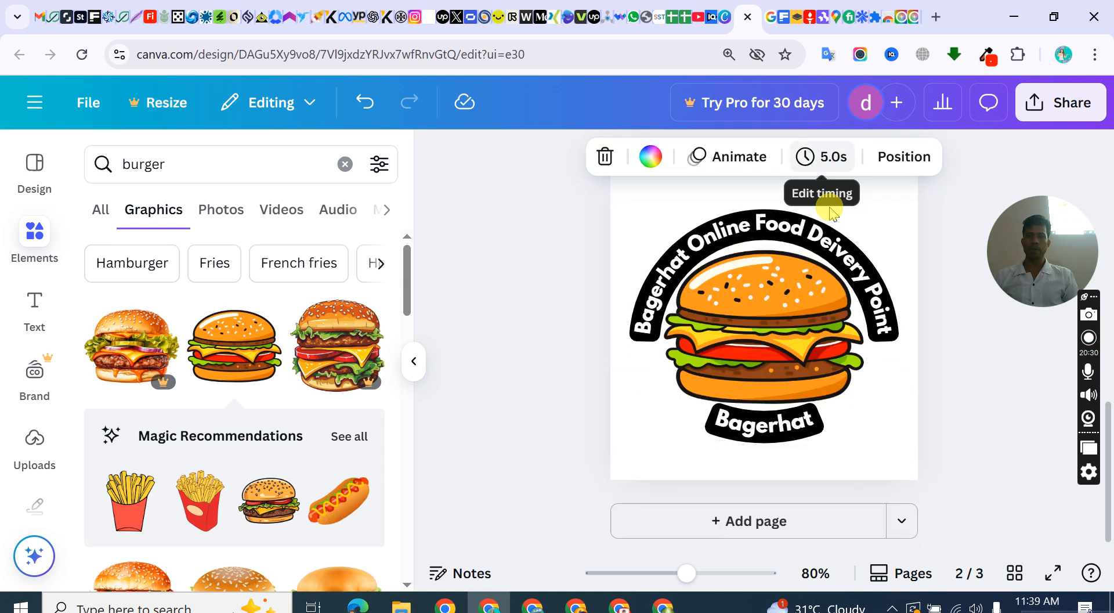
left_click(857, 246)
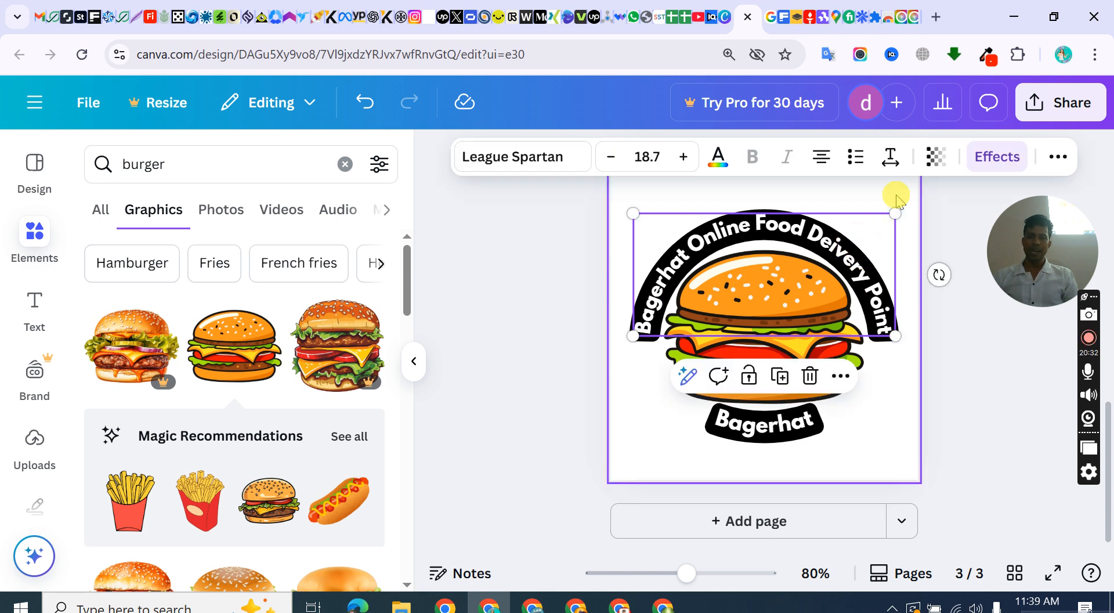
left_click(896, 199)
left_click(636, 160)
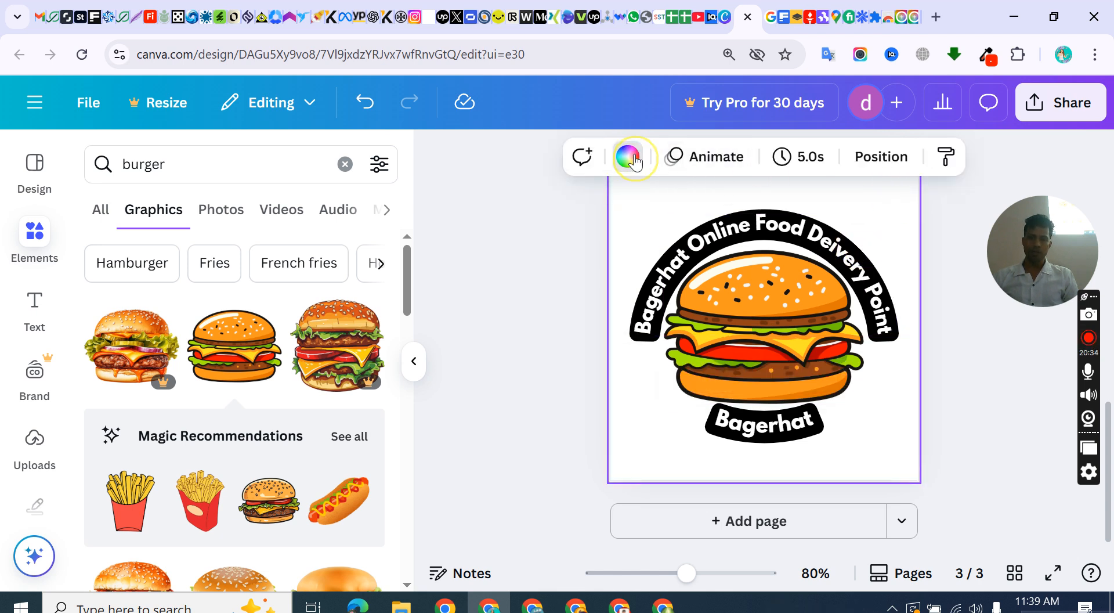
left_click(183, 565)
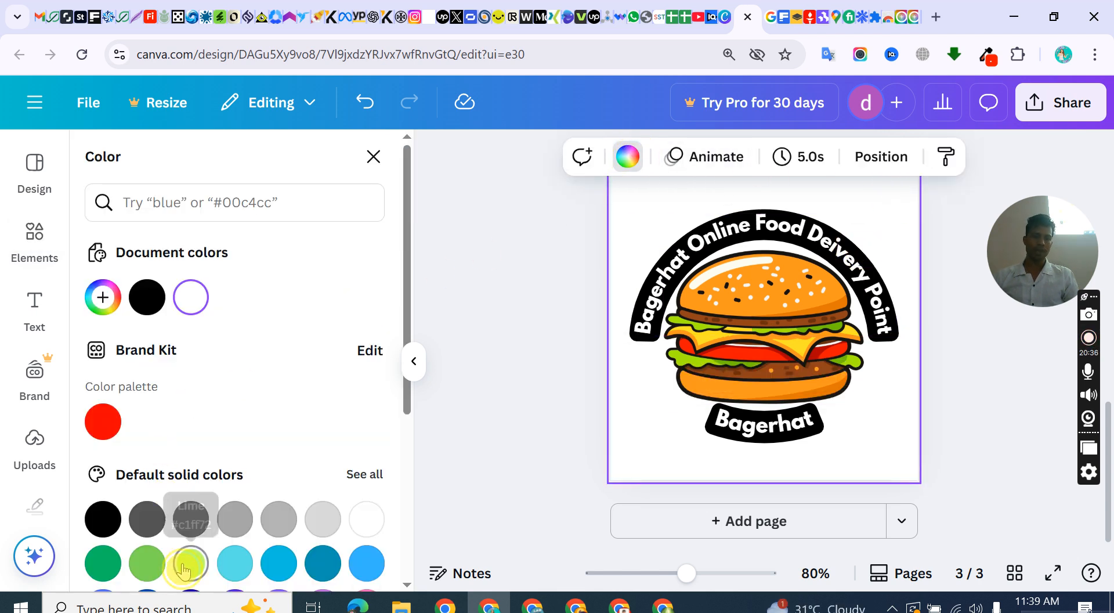
left_click(463, 310)
left_click(903, 424)
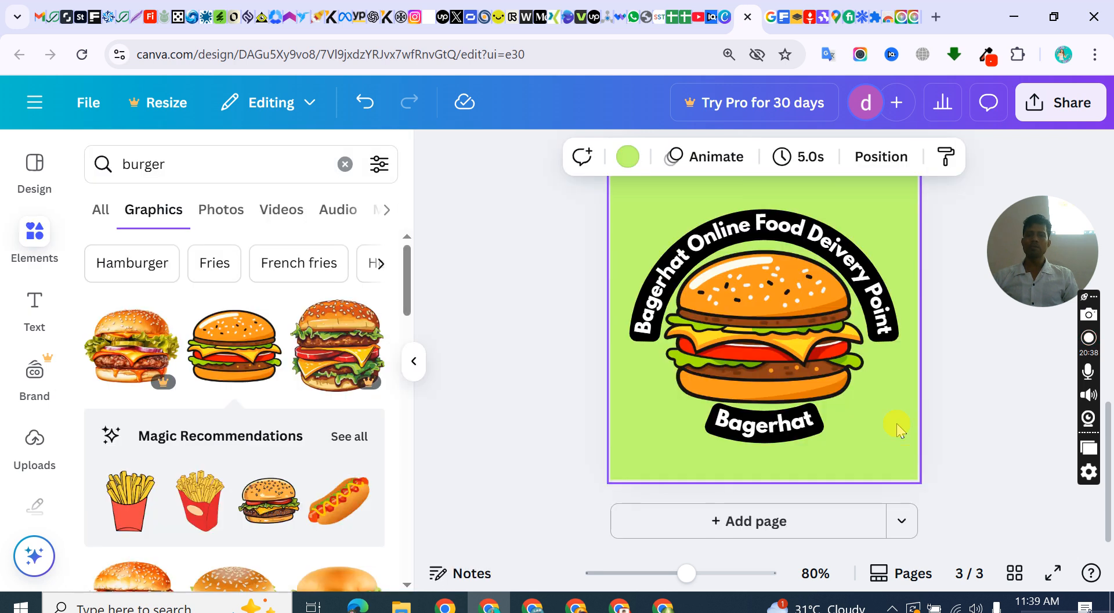
- Try light orange and pink for the page 2 burger logo's background, and settle on solid bright blue
scroll(899, 429, "up", 2)
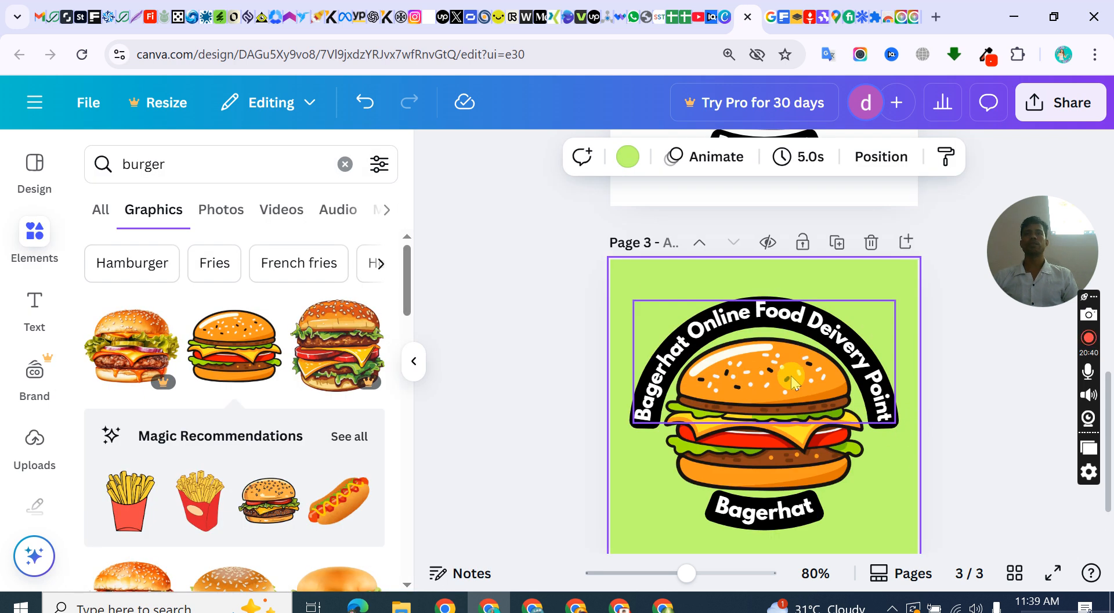
scroll(788, 374, "down", 1)
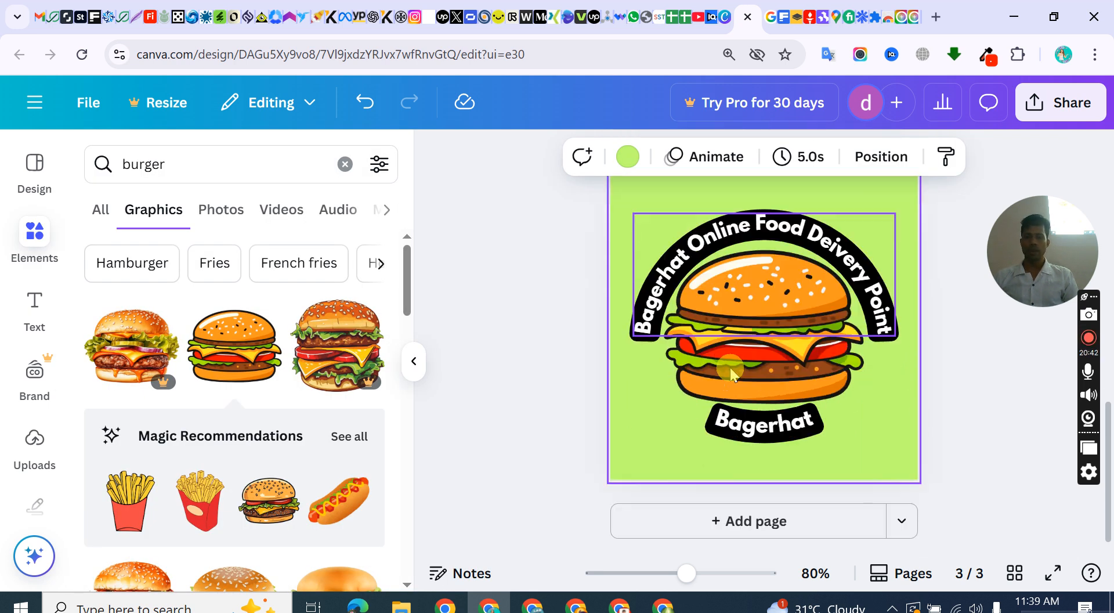
scroll(812, 325, "up", 7)
left_click(895, 206)
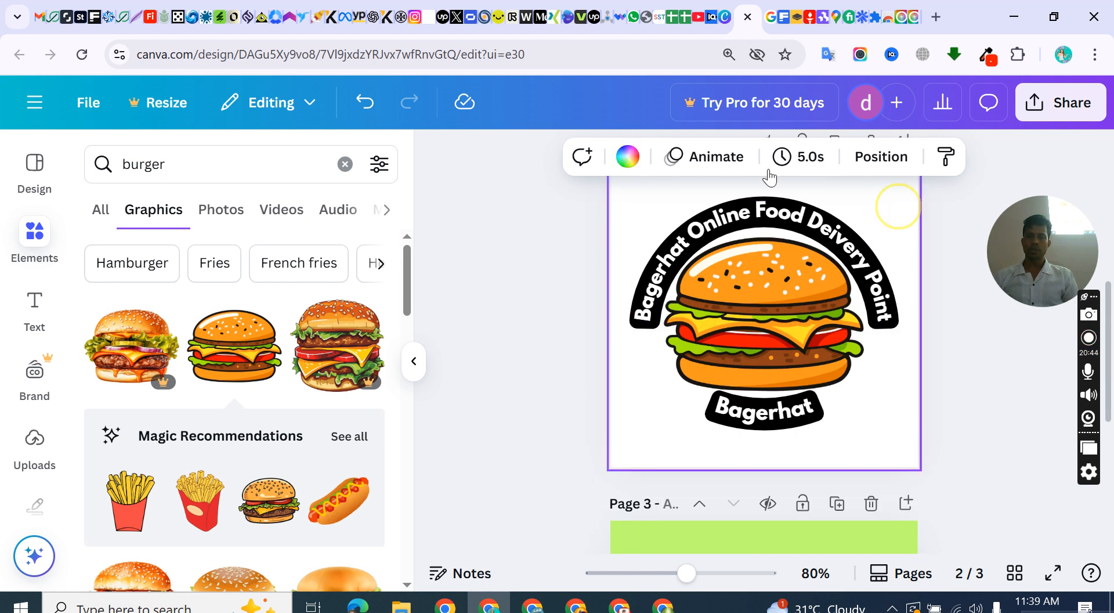
left_click(627, 156)
scroll(211, 441, "down", 3)
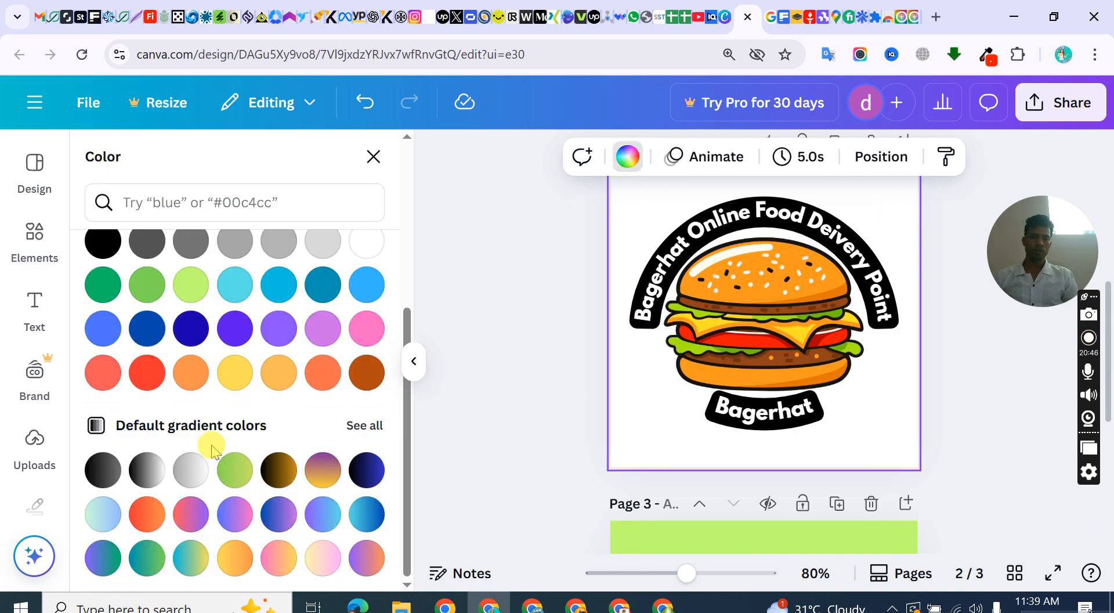
left_click(268, 384)
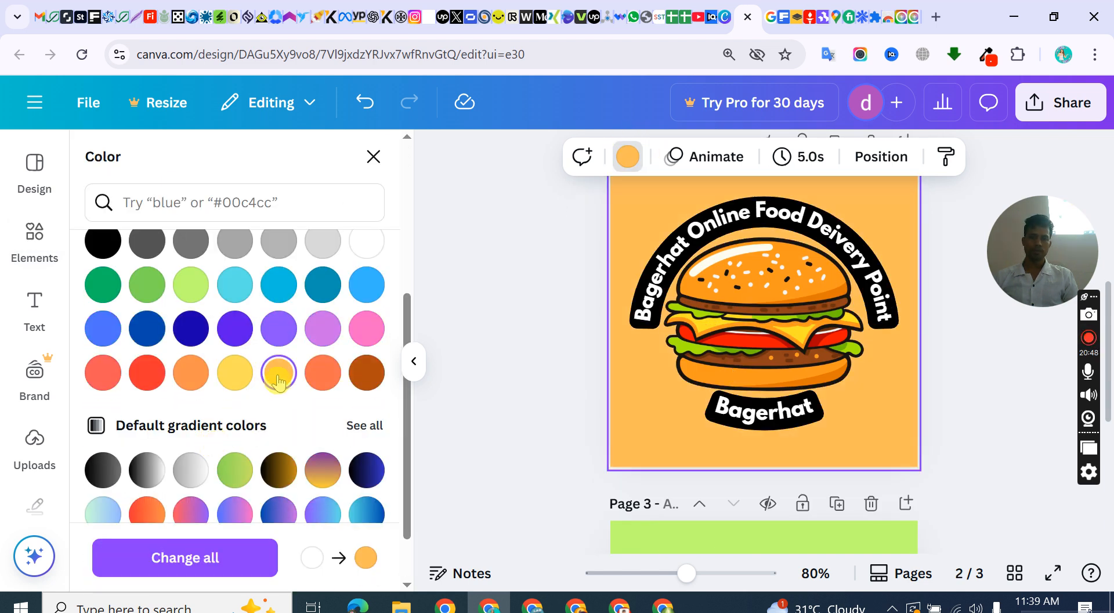
left_click(366, 328)
left_click(366, 285)
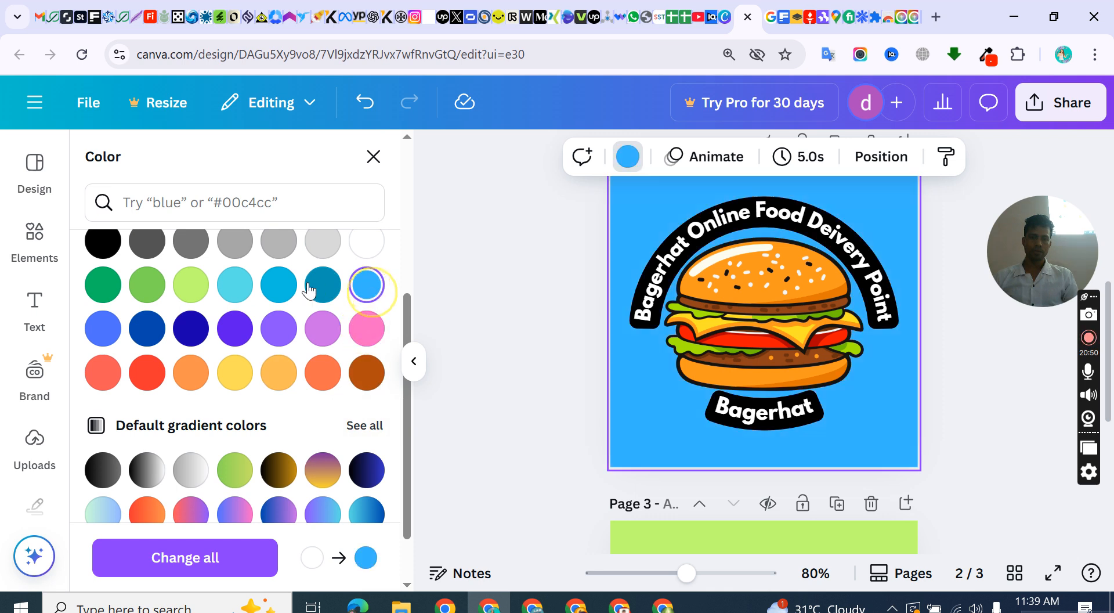
double_click(482, 285)
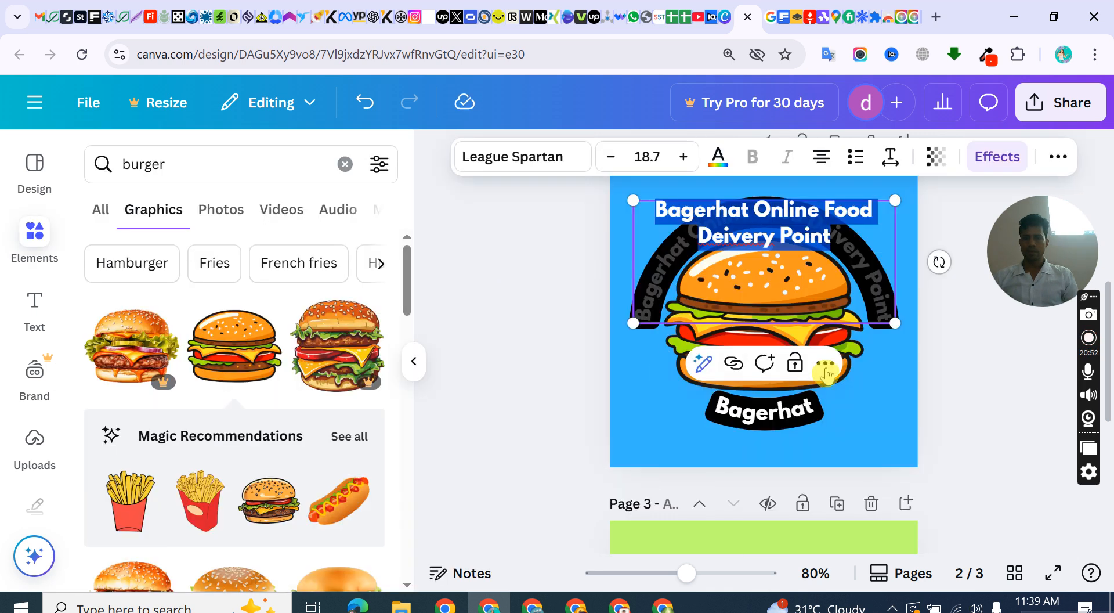
left_click(992, 388)
scroll(967, 400, "up", 2)
scroll(967, 400, "down", 2)
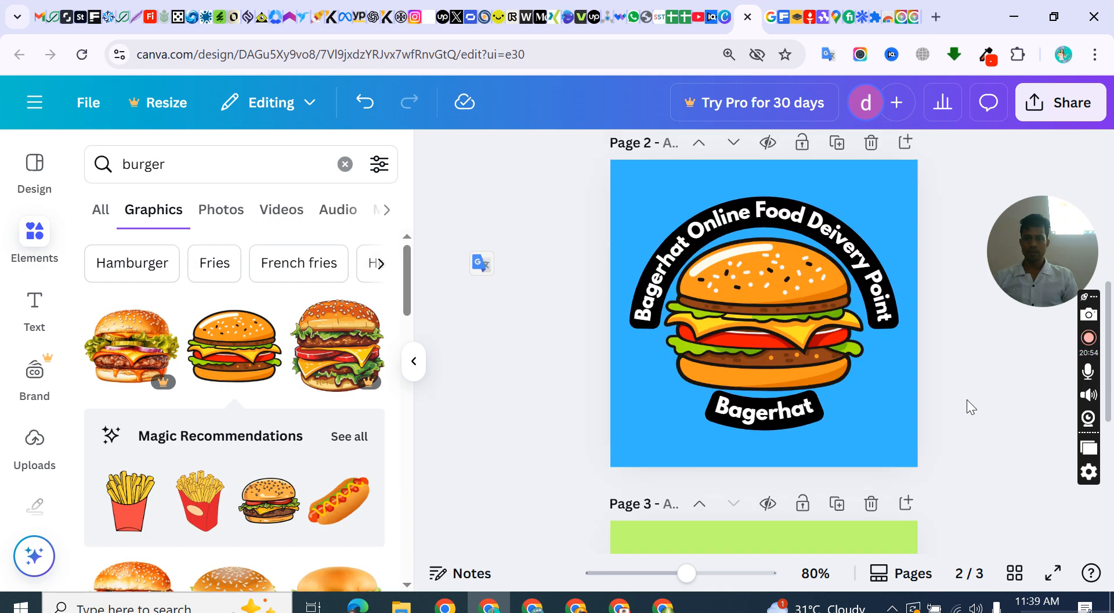